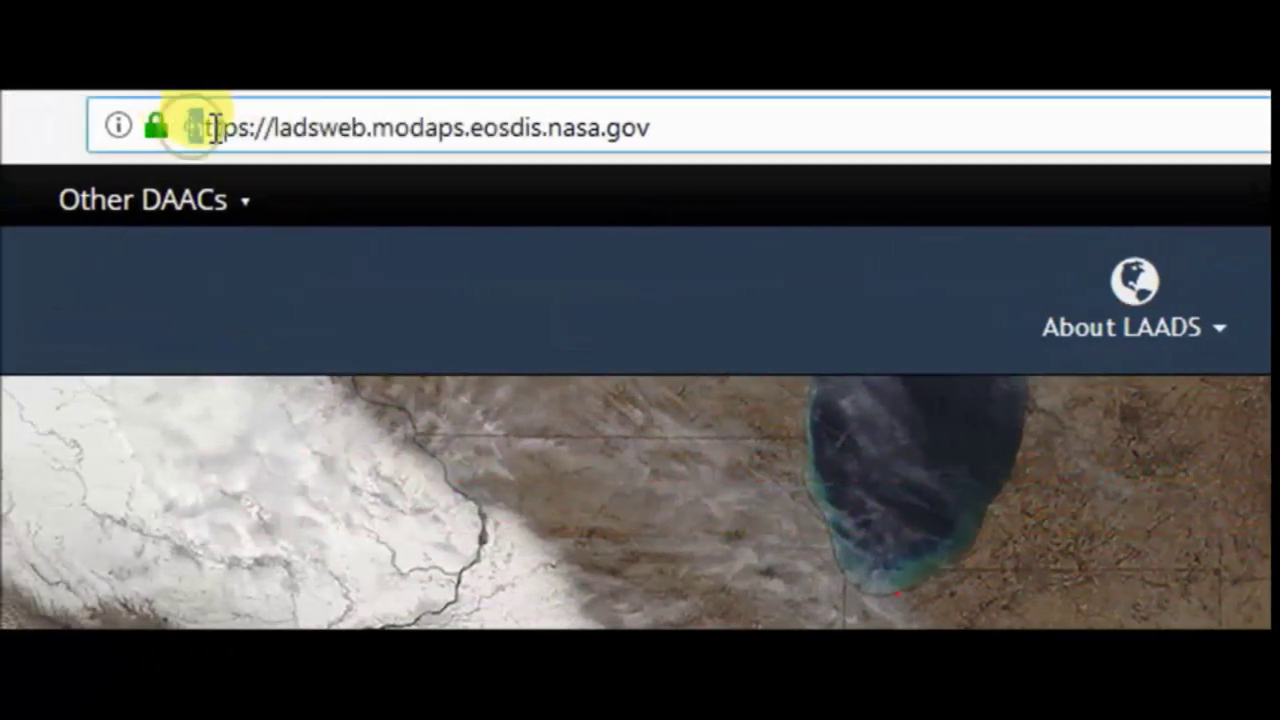
# Open the Find Data search page from the Data Discovery section of the LAADS DAAC home page
pyautogui.moveTo(171, 127); pyautogui.dragTo(653, 130)
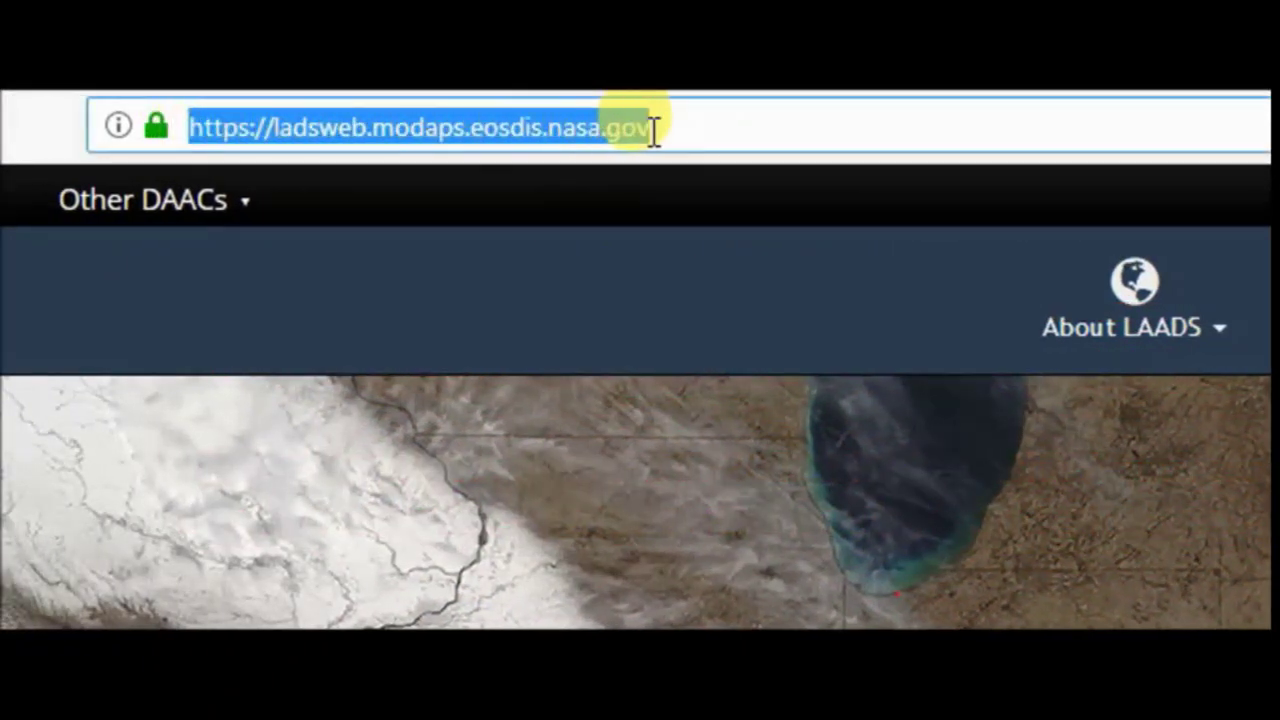
pyautogui.click(677, 131)
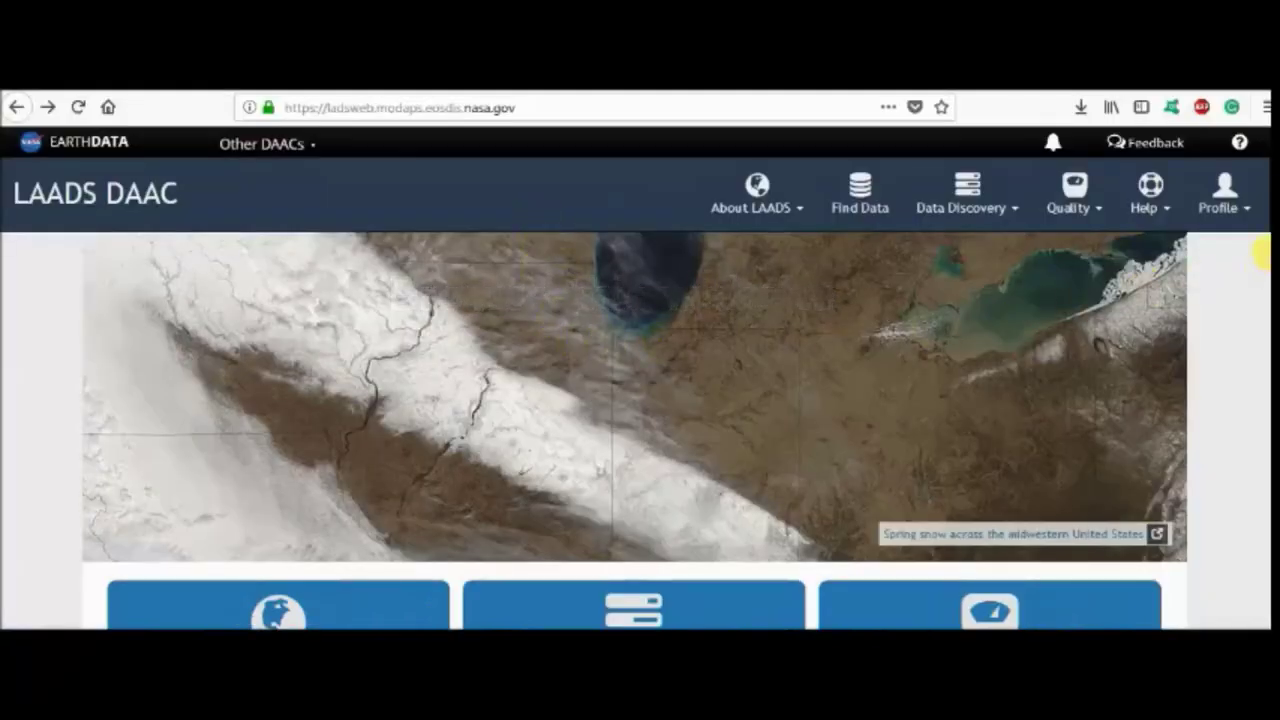
pyautogui.scroll(-3, 1188, 293)
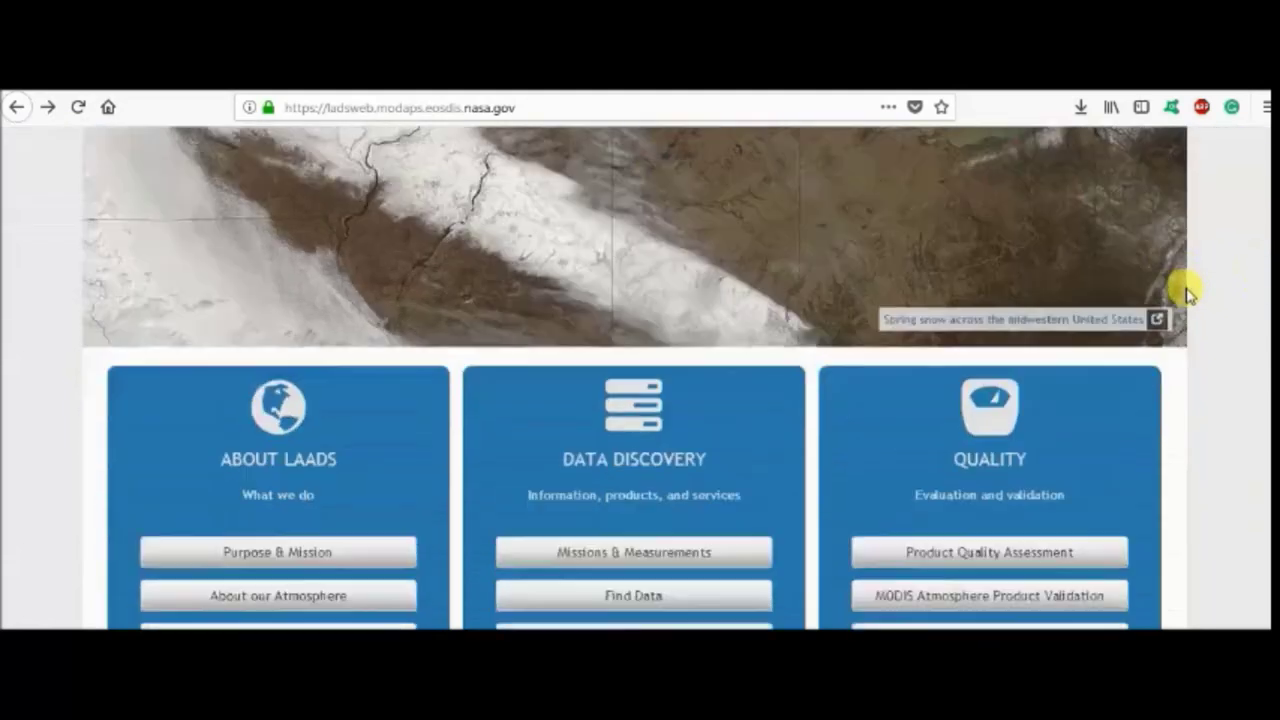
pyautogui.scroll(-3, 1188, 293)
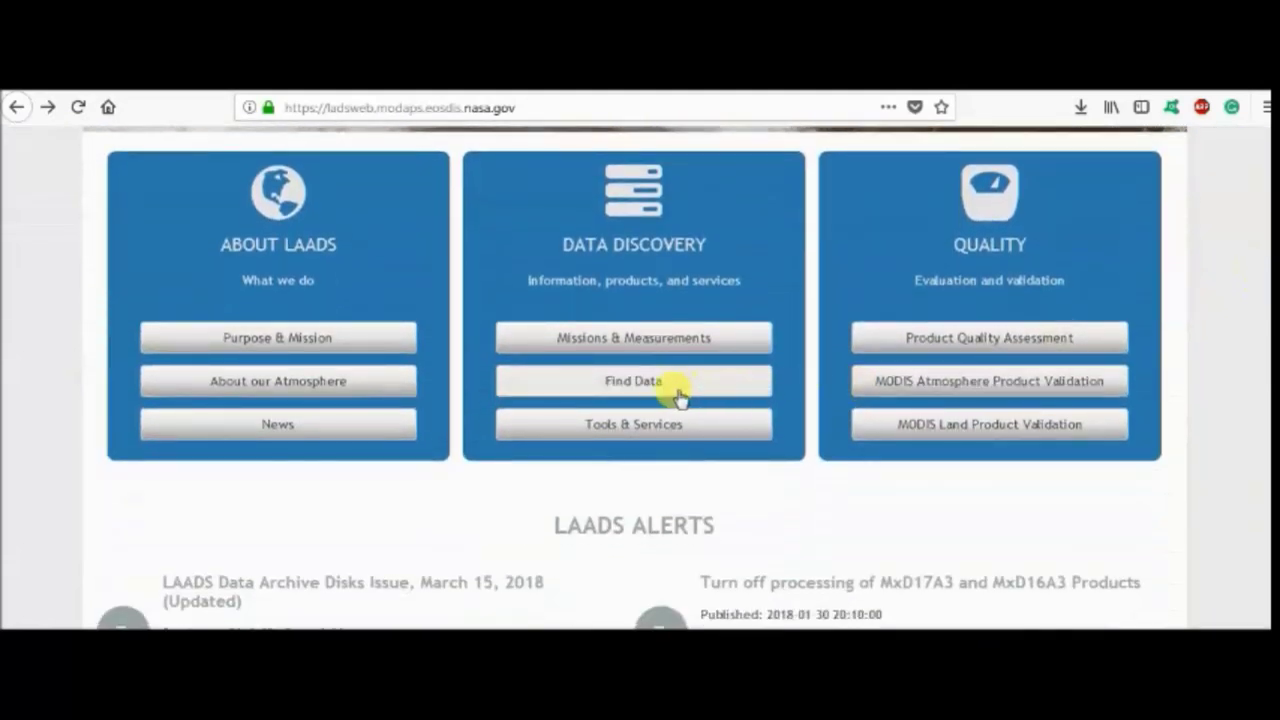
pyautogui.click(660, 390)
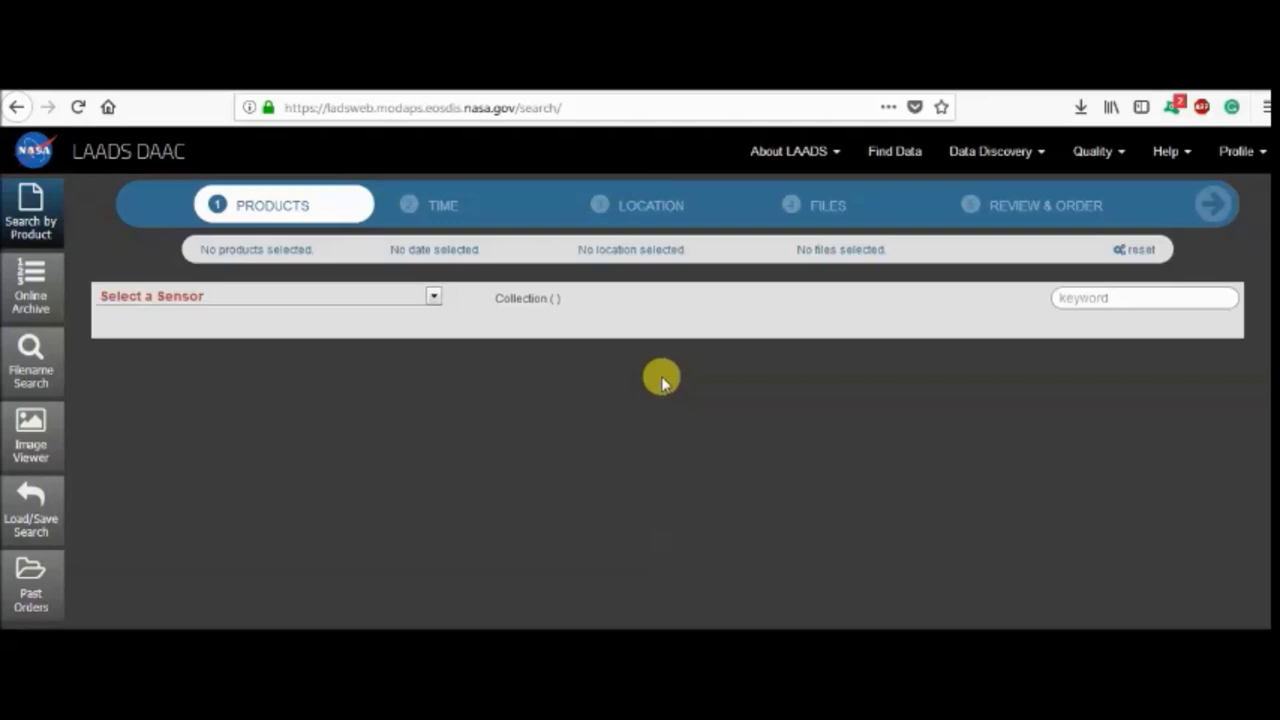
# Select MODIS:Terra as the sensor for the product search
pyautogui.click(433, 298)
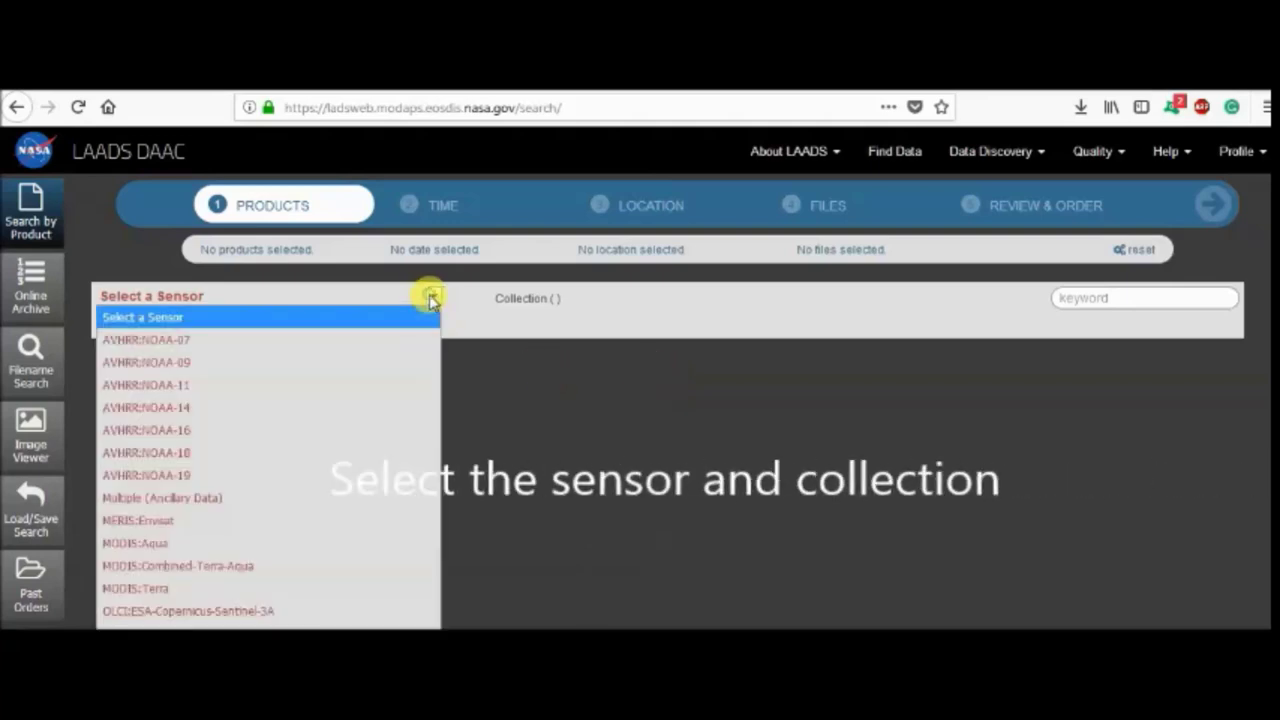
pyautogui.click(322, 592)
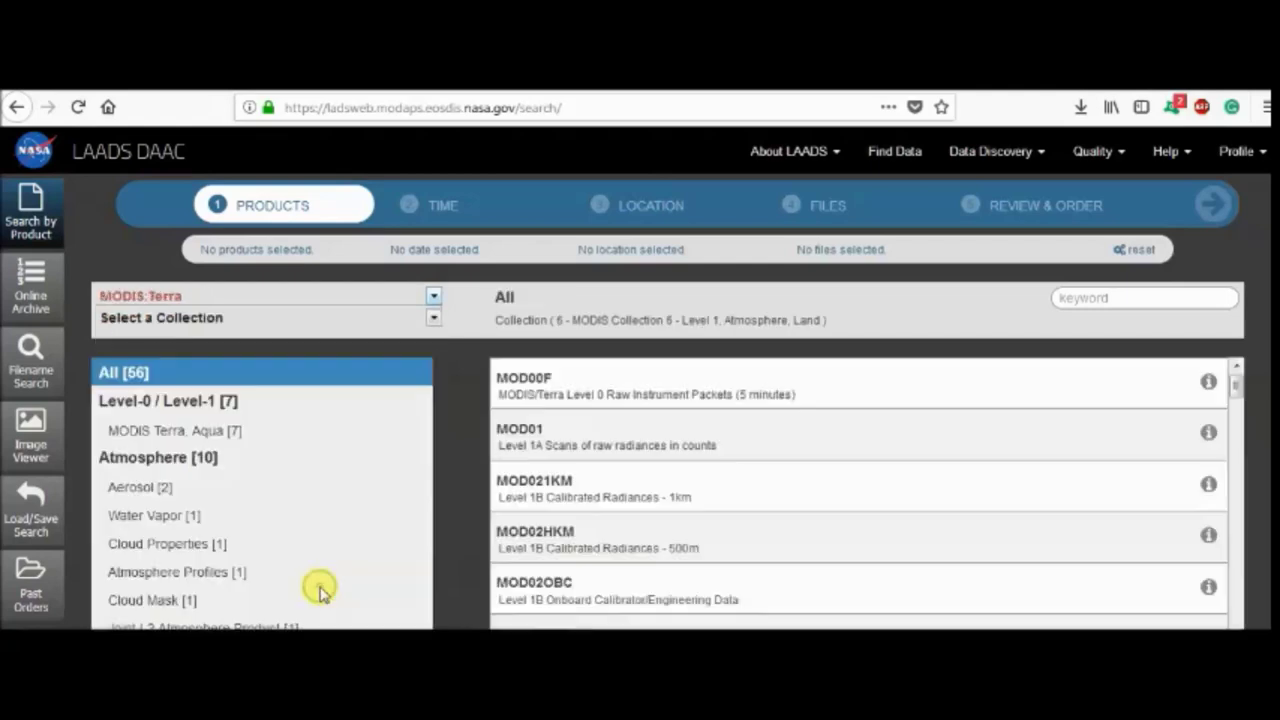
pyautogui.click(433, 300)
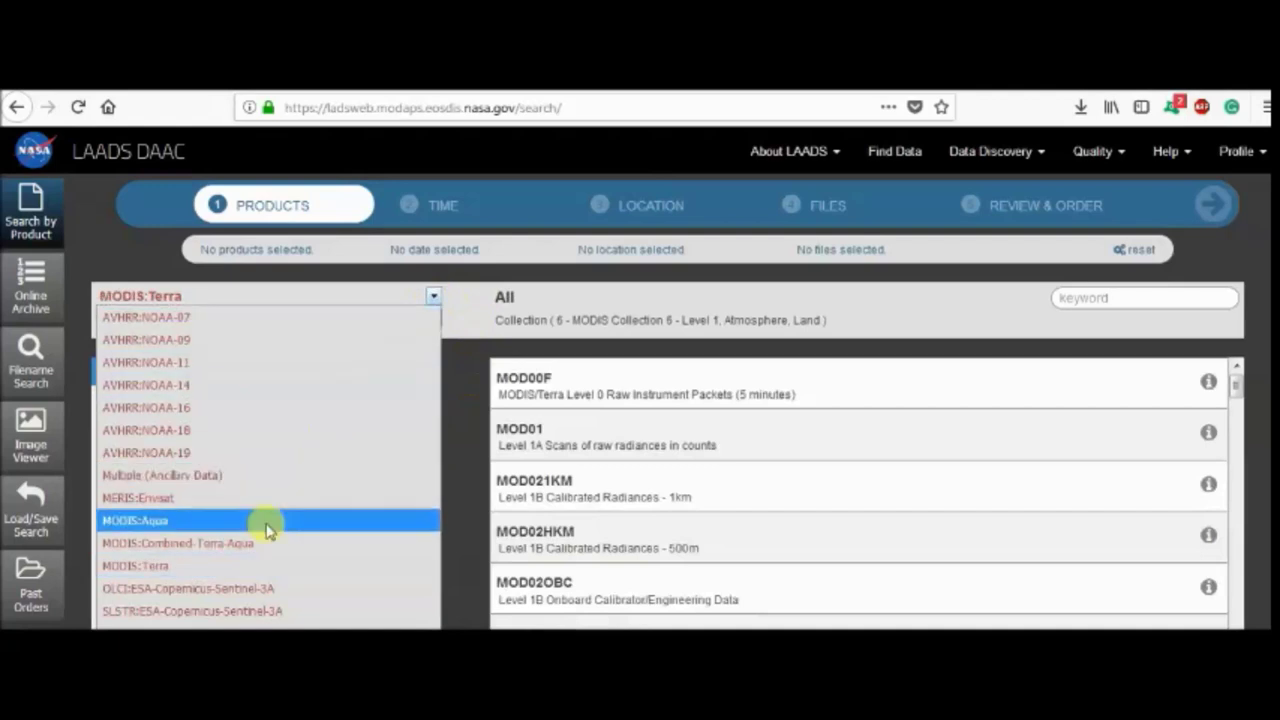
pyautogui.click(253, 570)
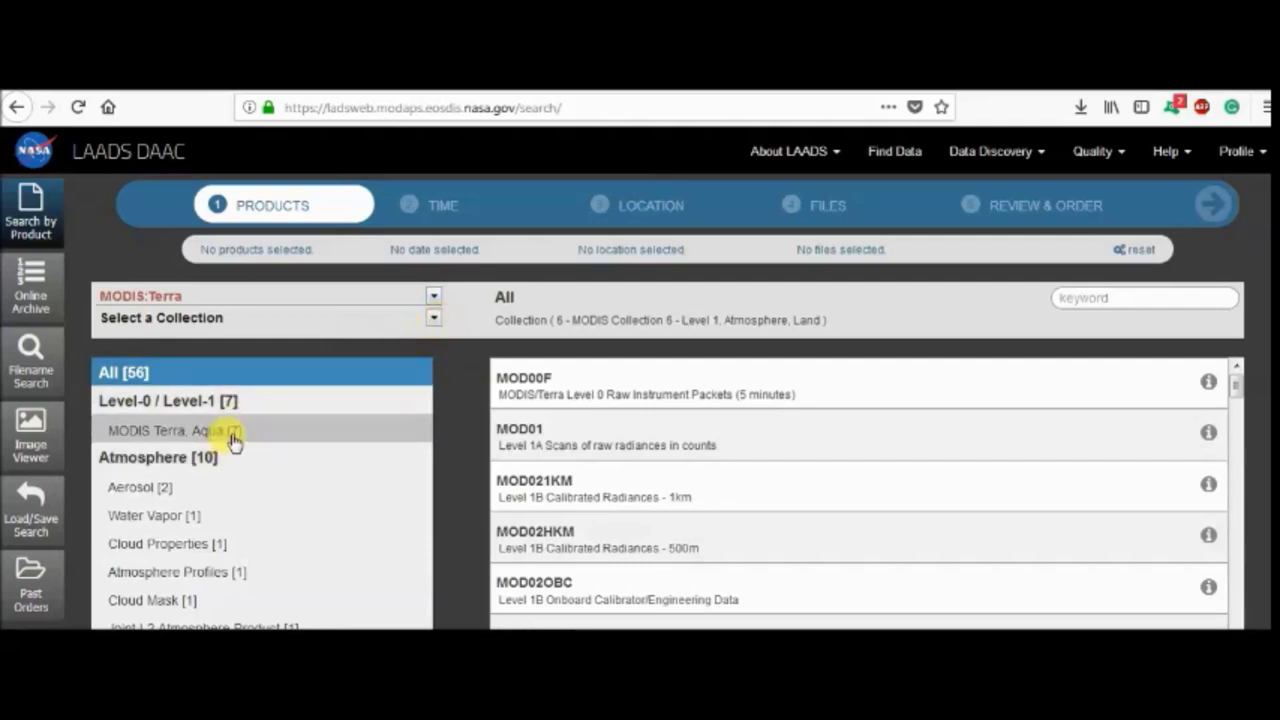
# Compare the product lists of MODIS:Terra collections 6, 55, 61, 404 and 1003
pyautogui.click(436, 319)
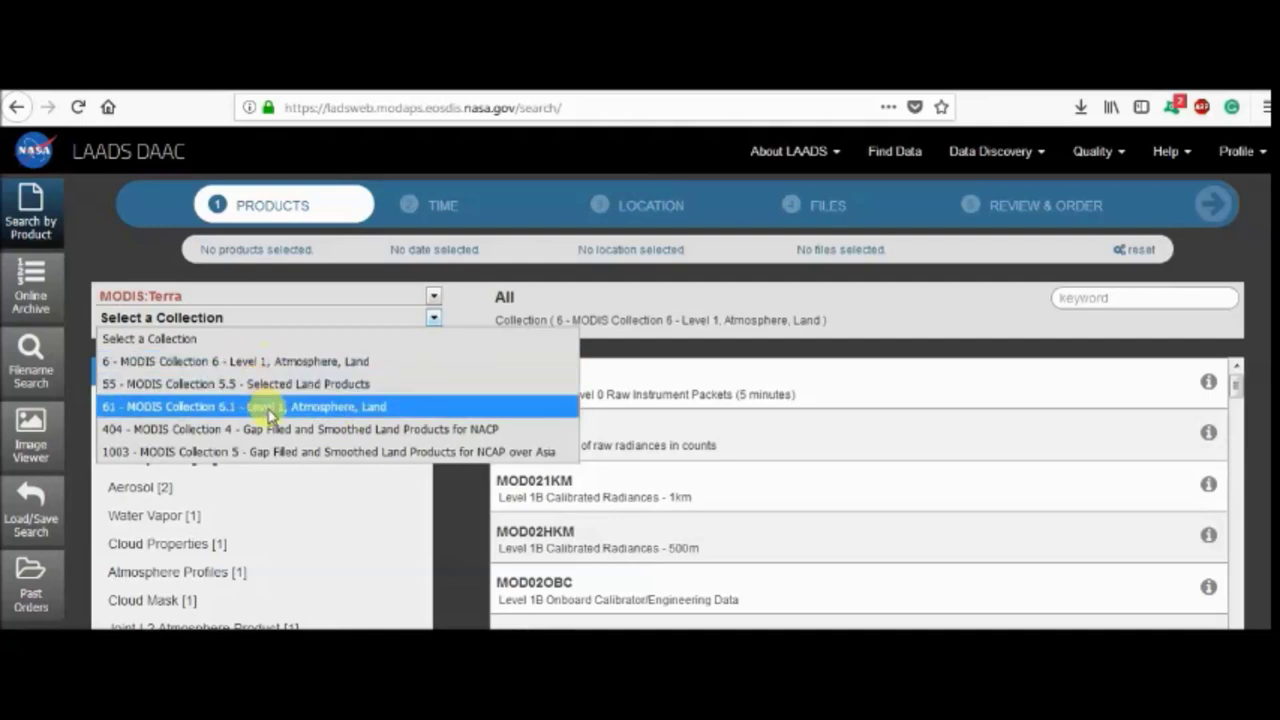
pyautogui.click(300, 361)
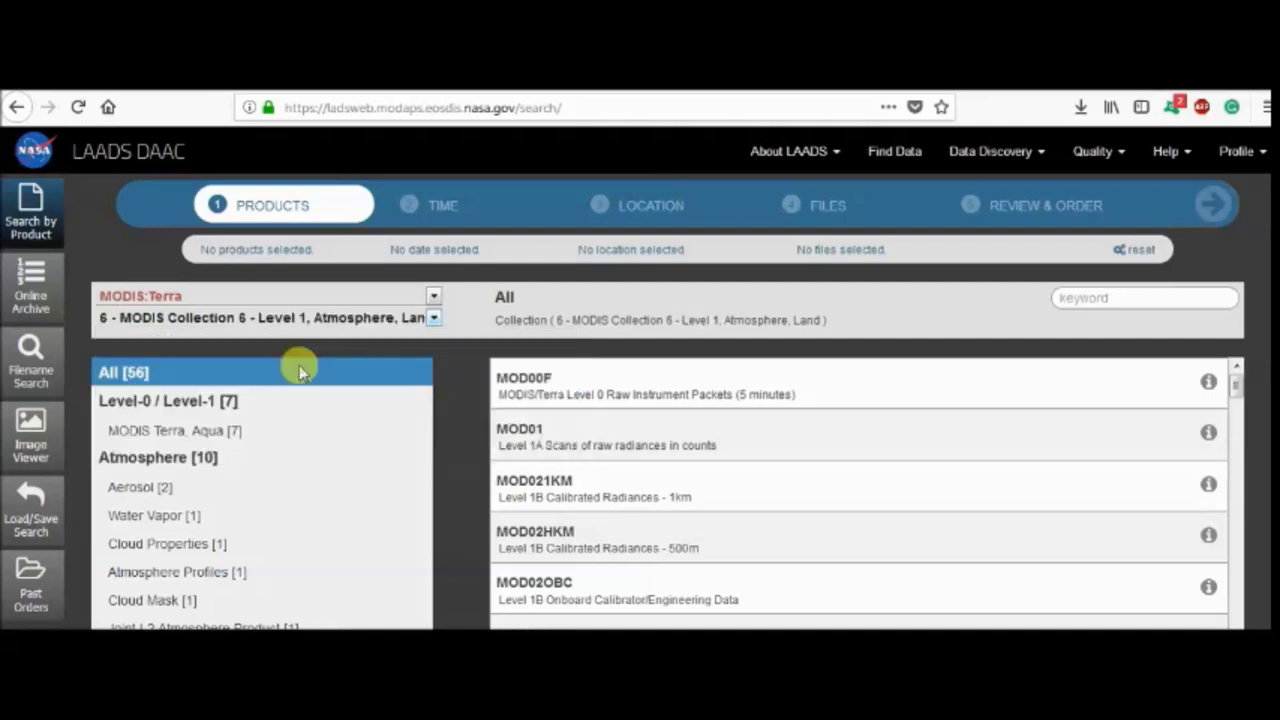
pyautogui.click(437, 318)
pyautogui.click(400, 361)
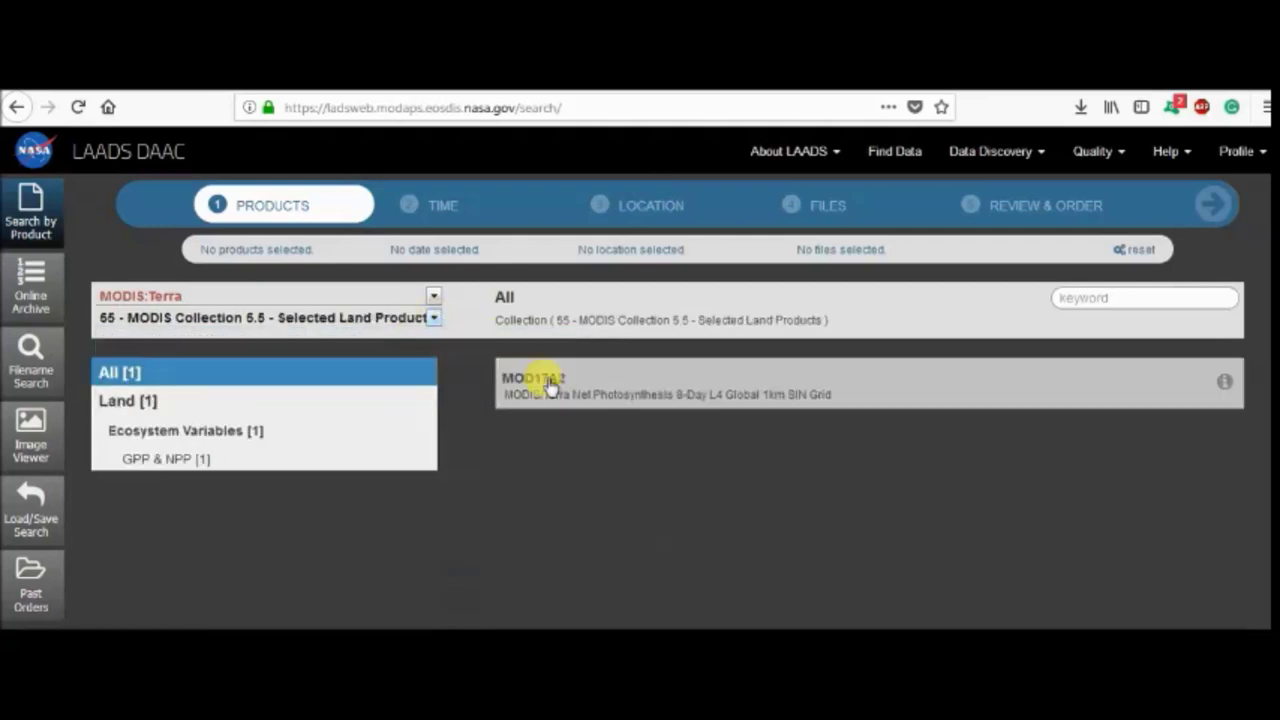
pyautogui.click(435, 318)
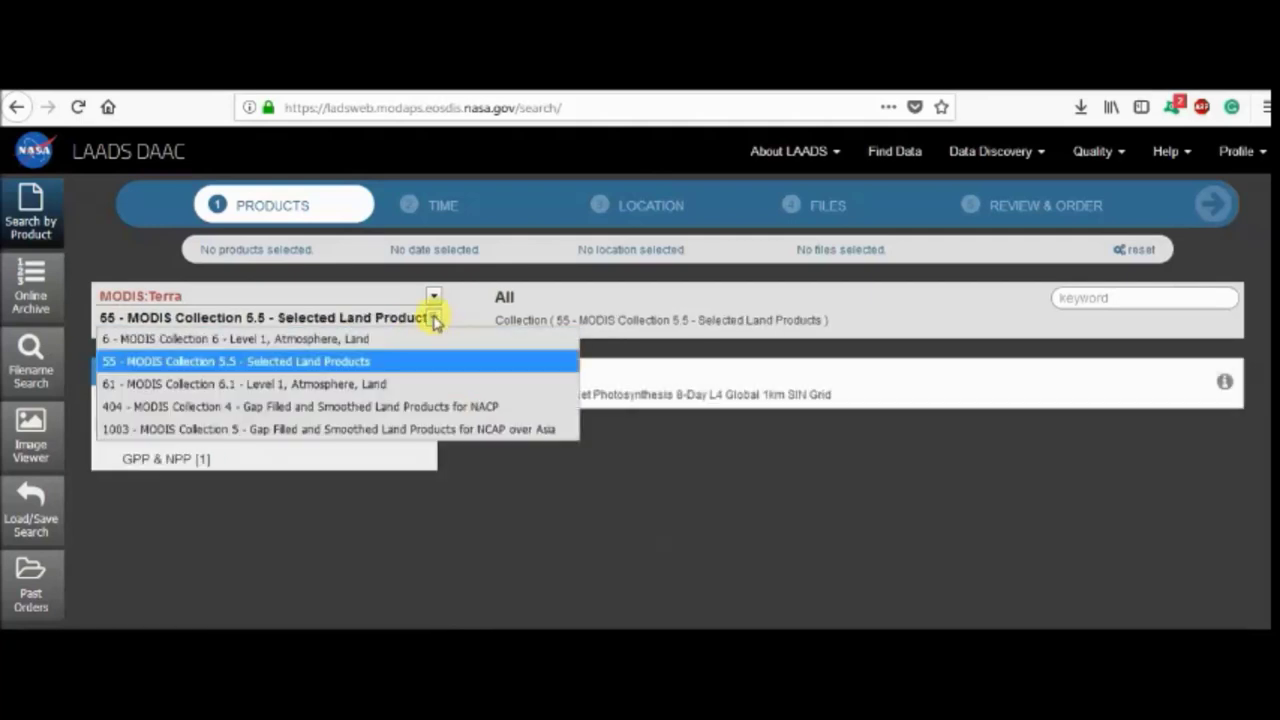
pyautogui.click(423, 384)
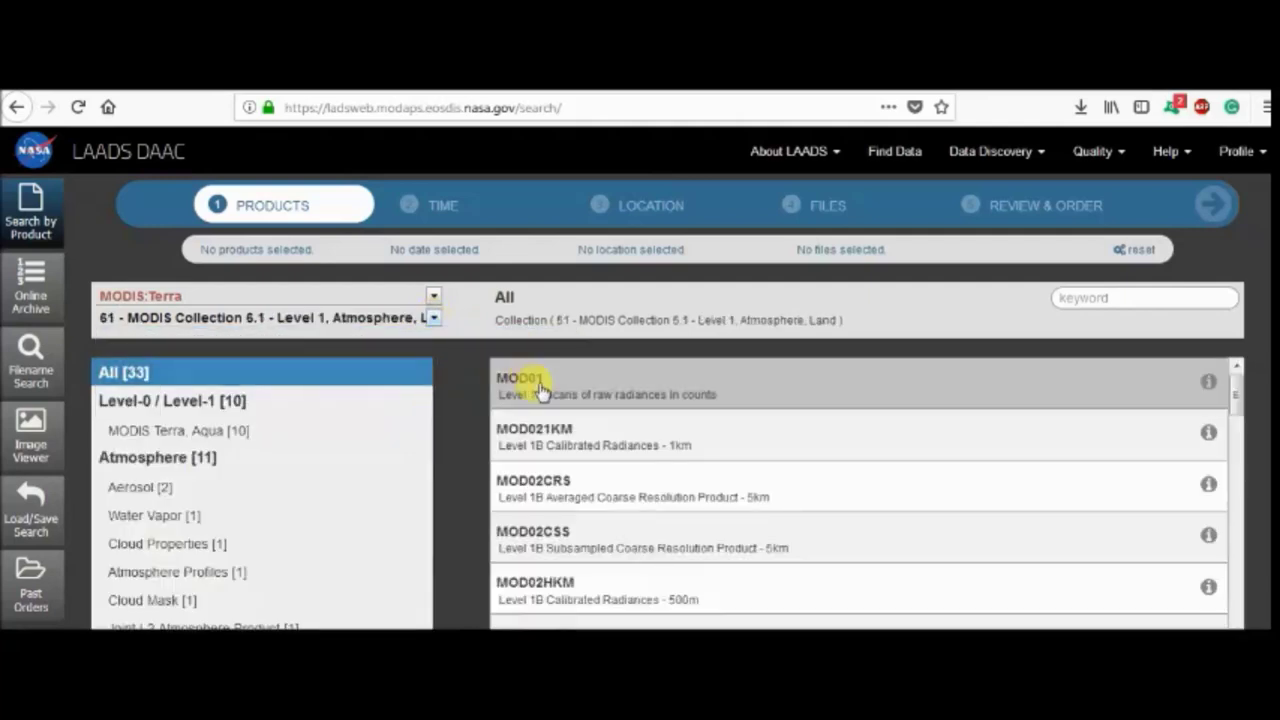
pyautogui.click(435, 318)
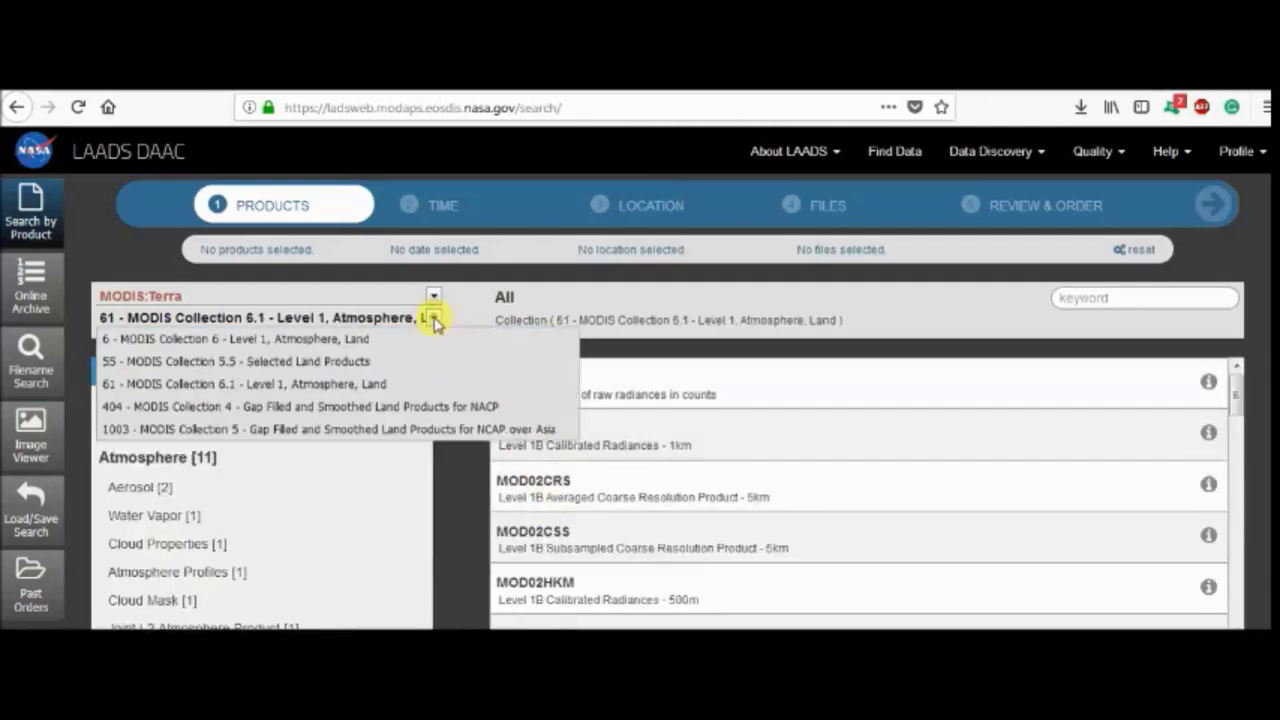
pyautogui.click(423, 408)
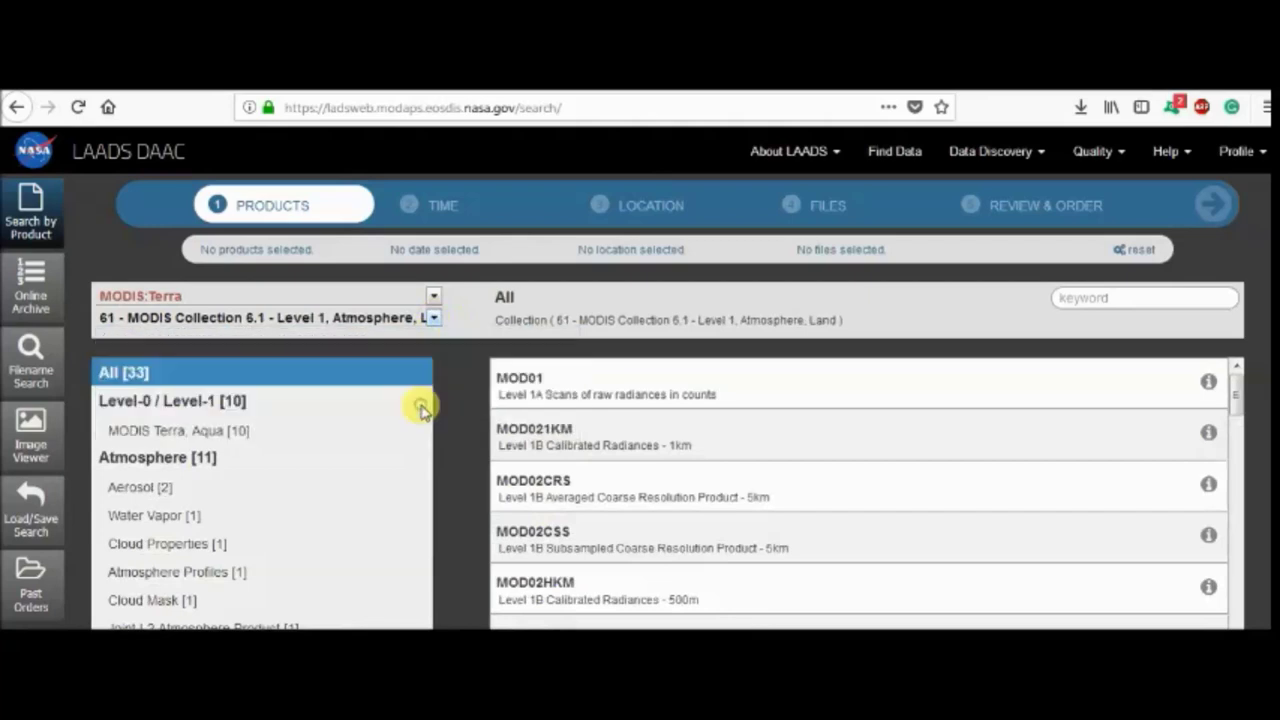
pyautogui.click(435, 318)
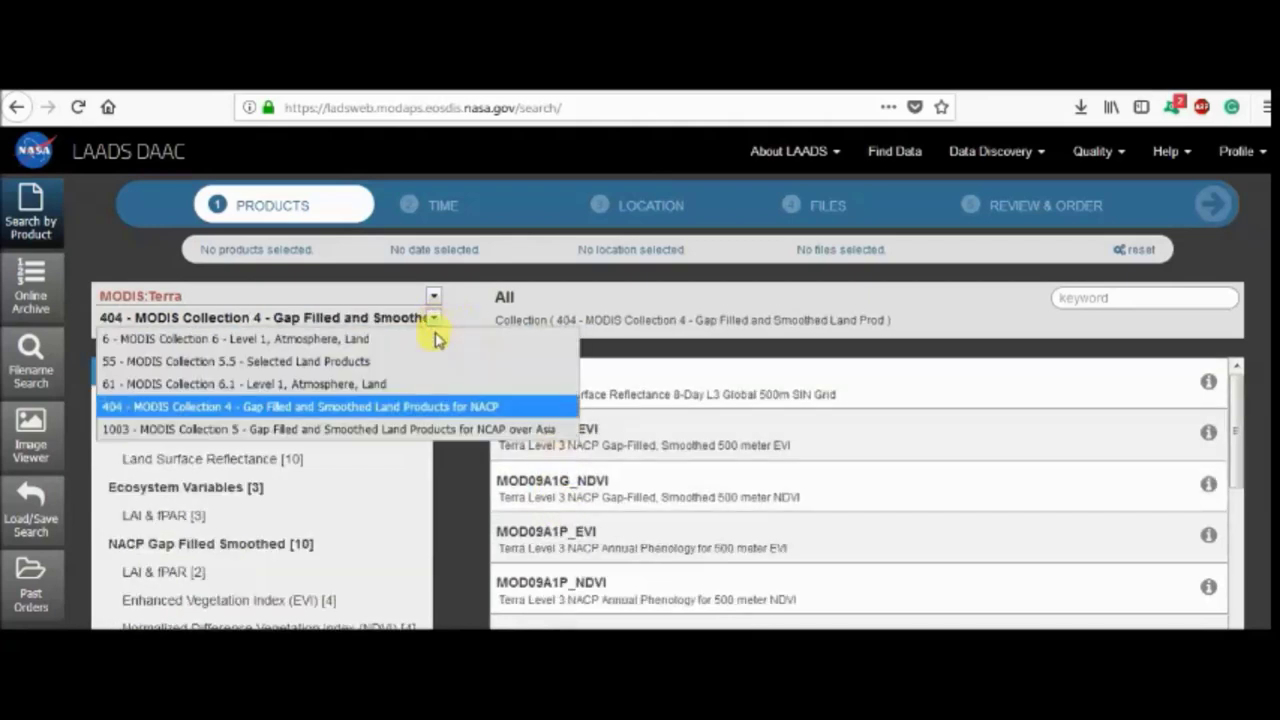
pyautogui.click(551, 434)
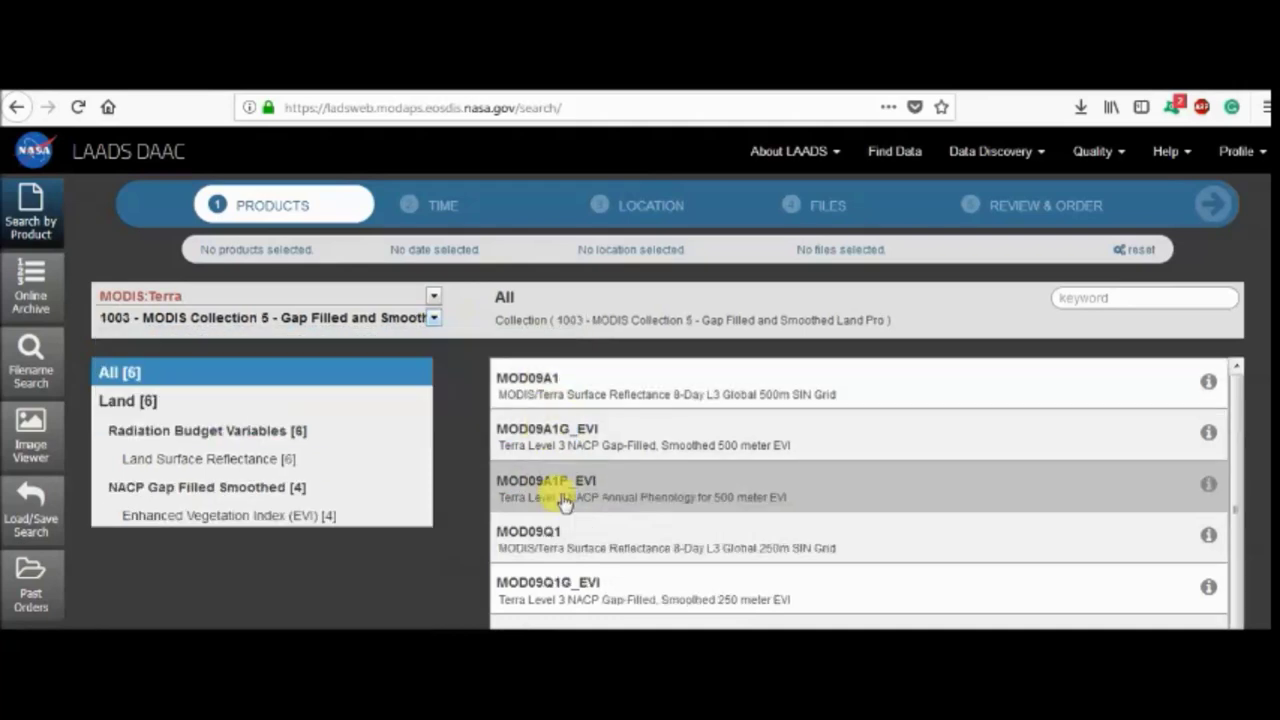
# Select collection 61 - MODIS Collection 6.1 and choose the product MOD02QKM, Level 1B Calibrated Radiances - 250m
pyautogui.click(435, 318)
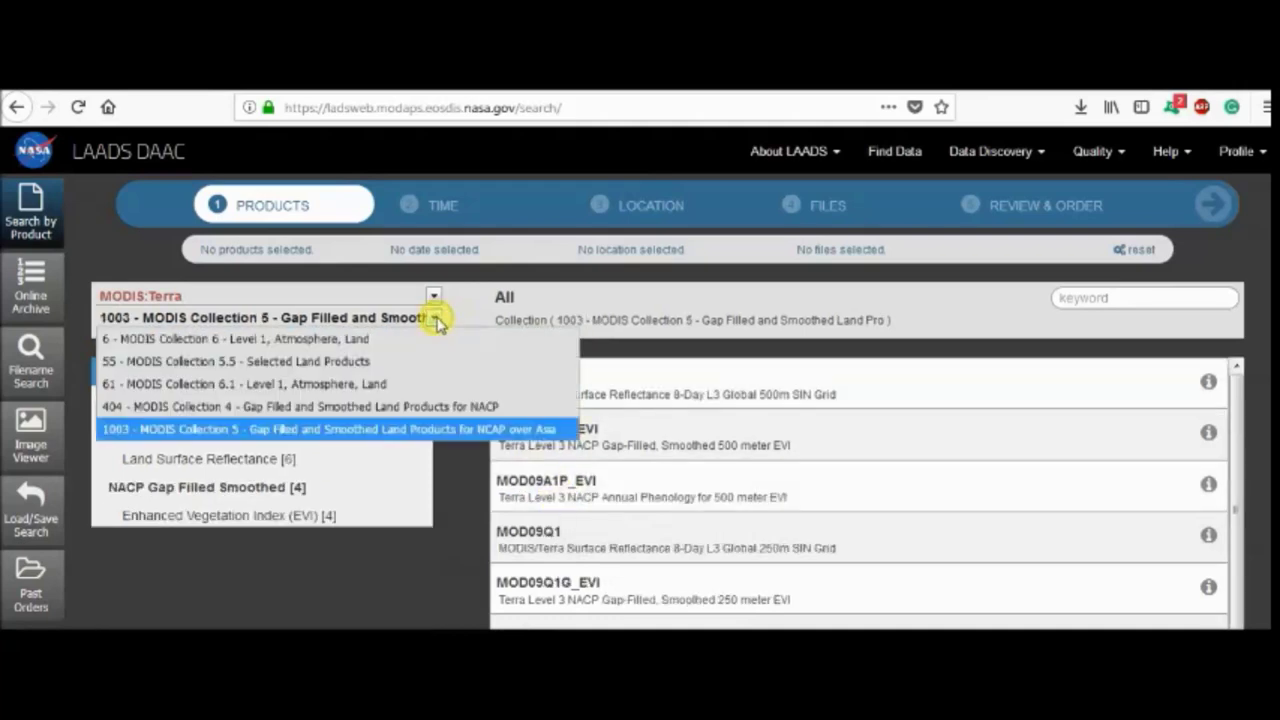
pyautogui.click(418, 387)
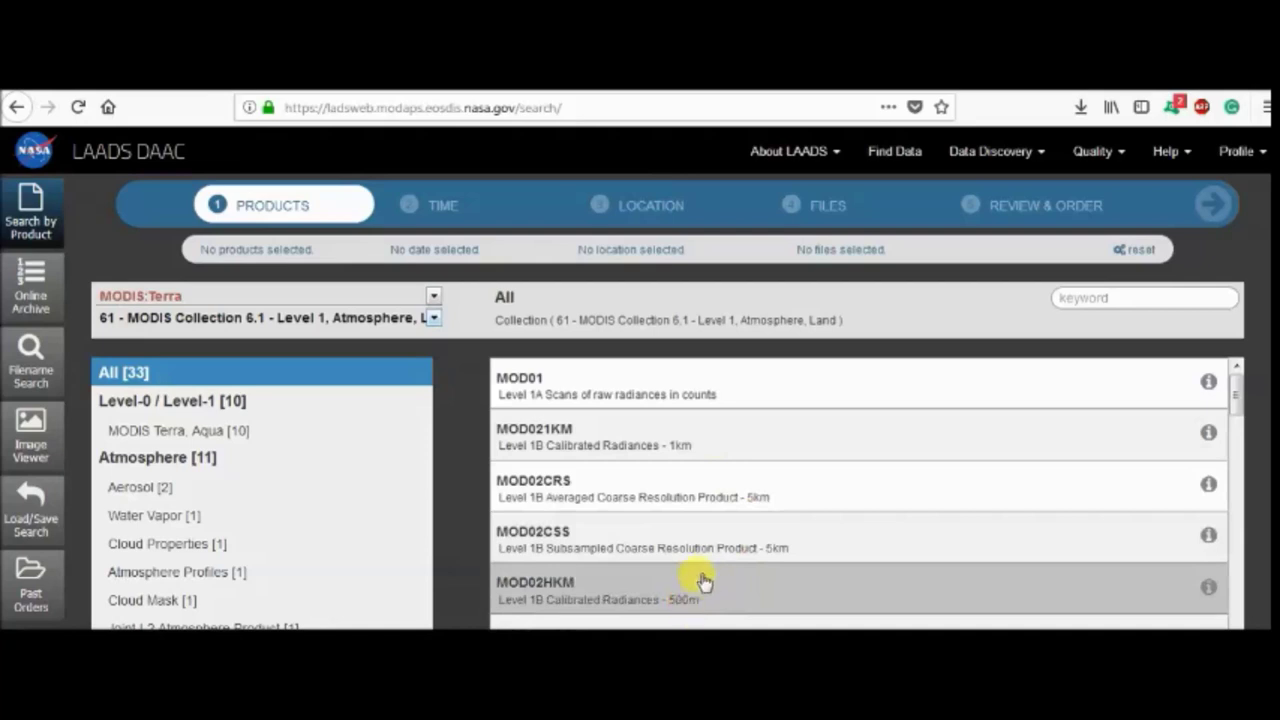
pyautogui.scroll(-2, 712, 565)
pyautogui.scroll(-2, 705, 555)
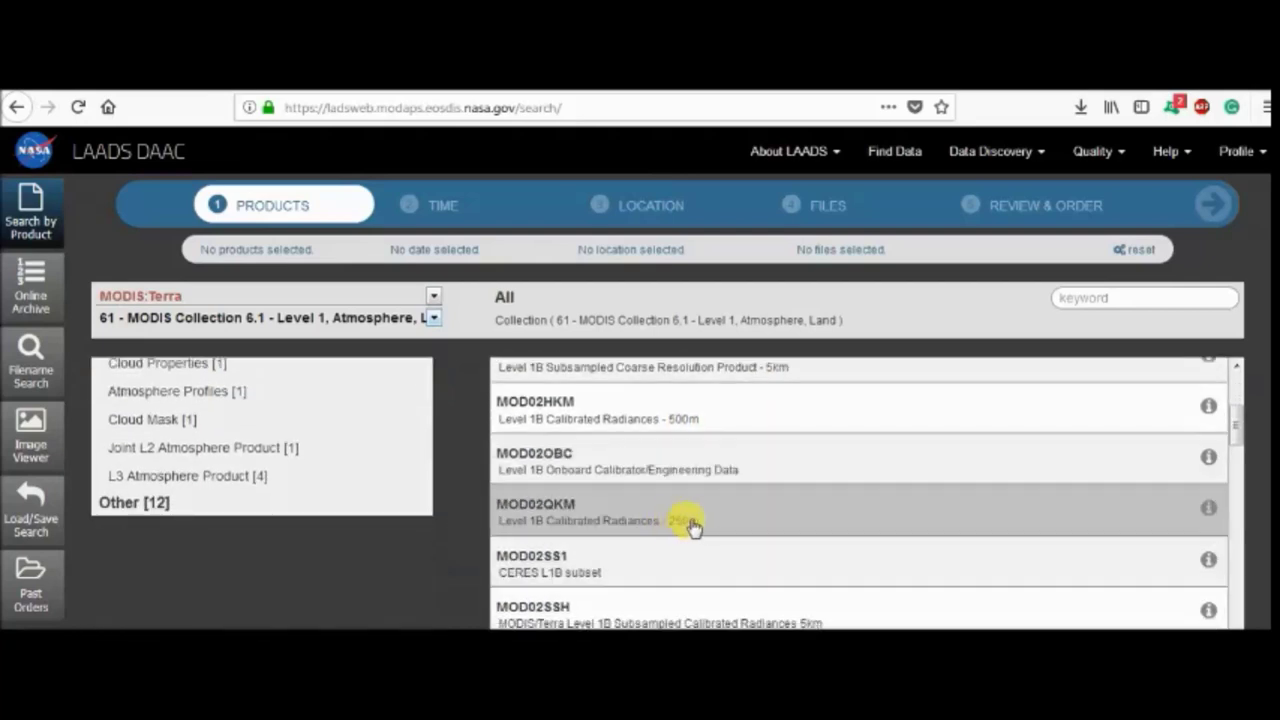
pyautogui.scroll(-5, 693, 527)
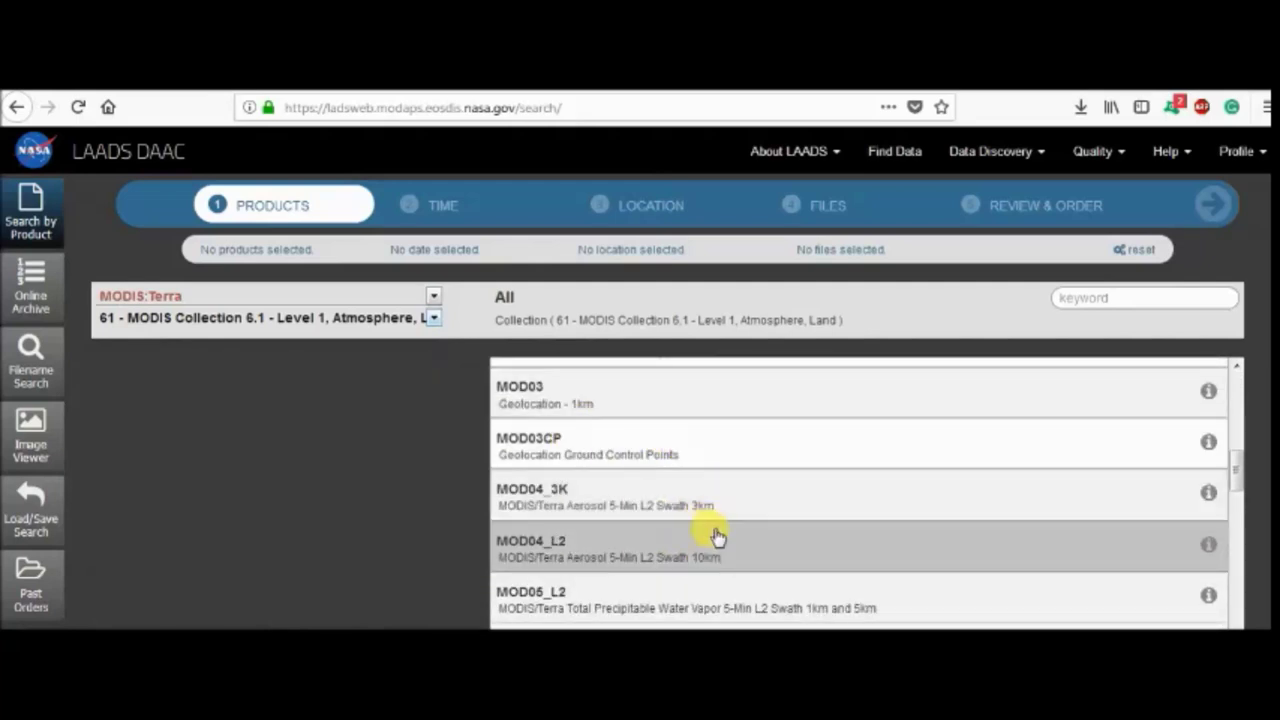
pyautogui.scroll(-1, 717, 537)
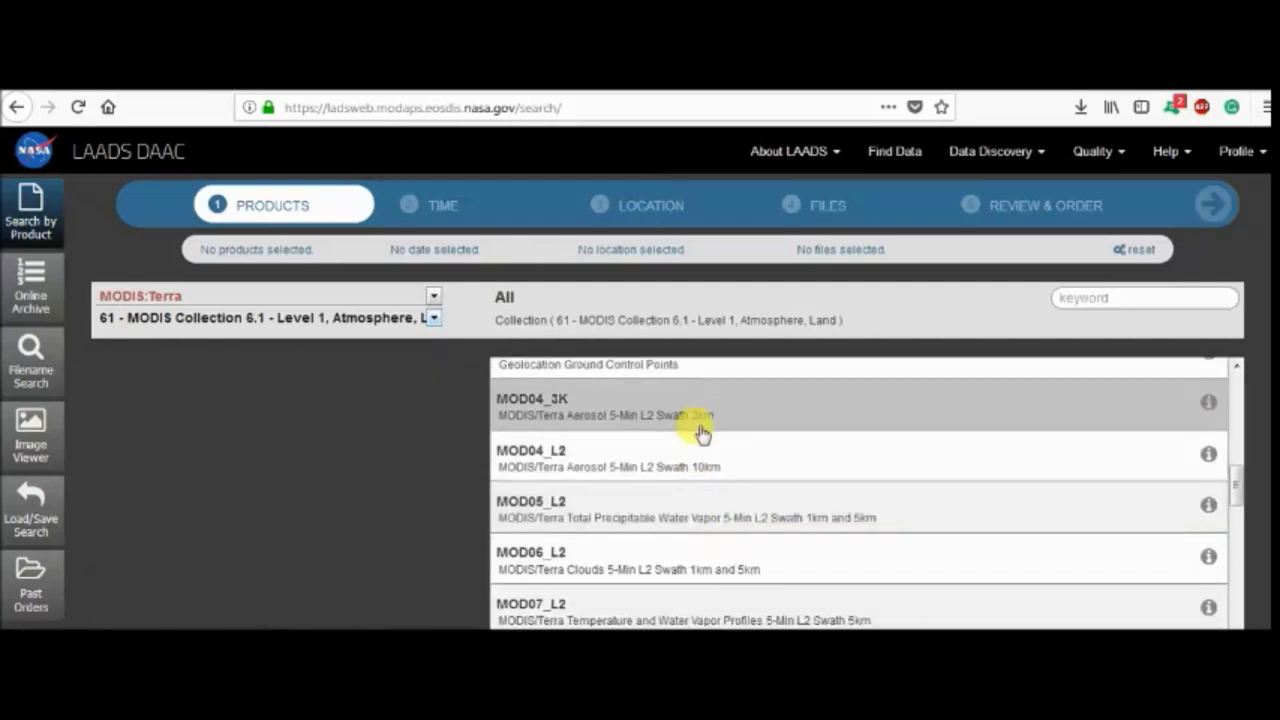
pyautogui.scroll(1, 751, 497)
pyautogui.scroll(-2, 753, 495)
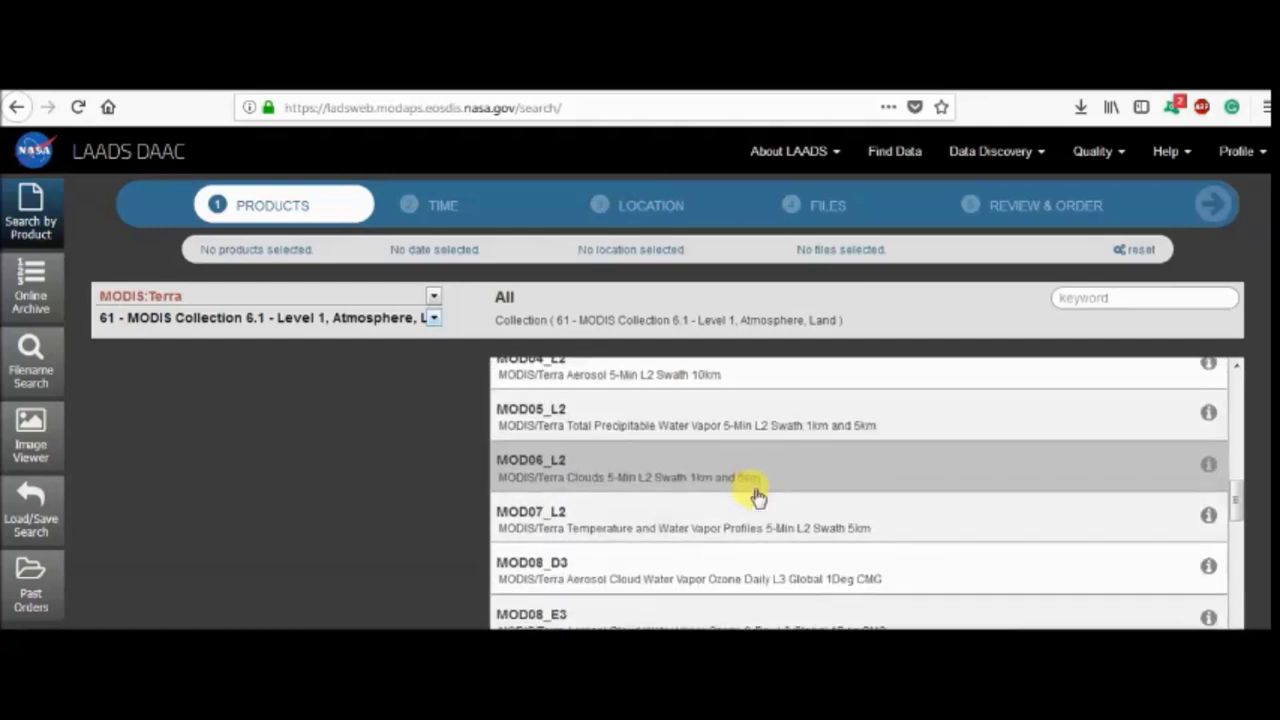
pyautogui.scroll(-3, 757, 495)
pyautogui.scroll(2, 757, 495)
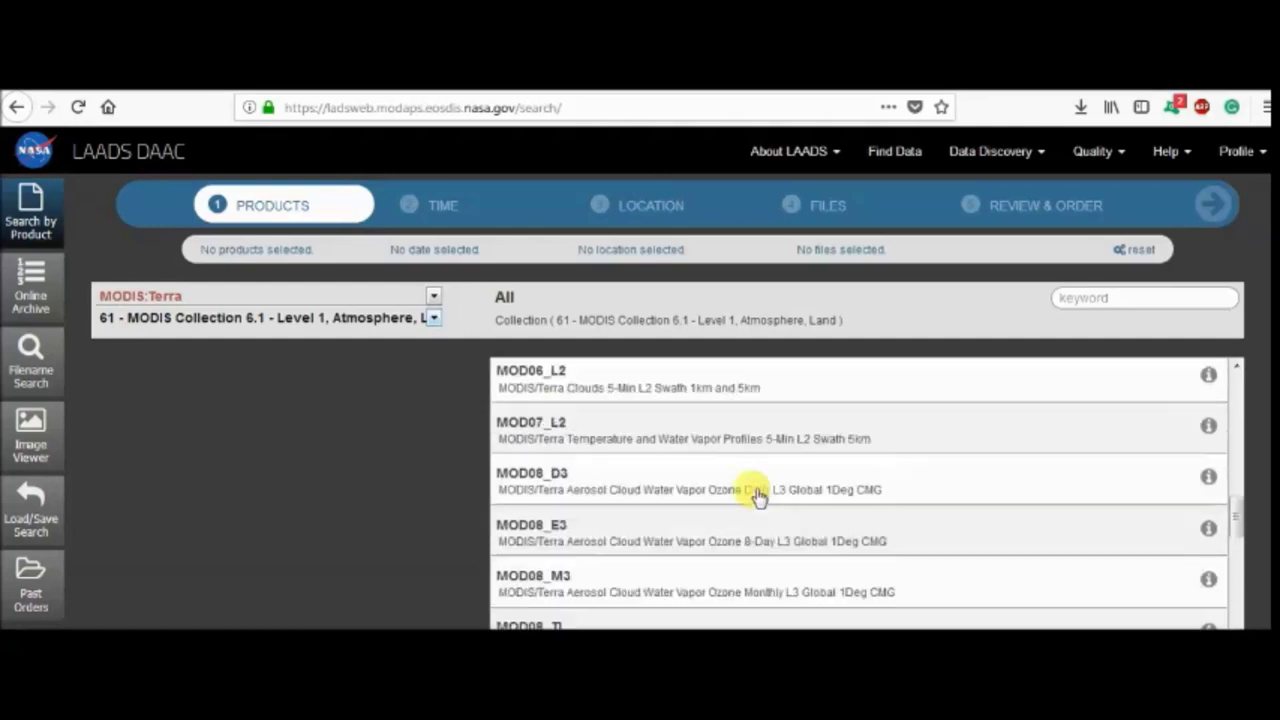
pyautogui.scroll(10, 757, 494)
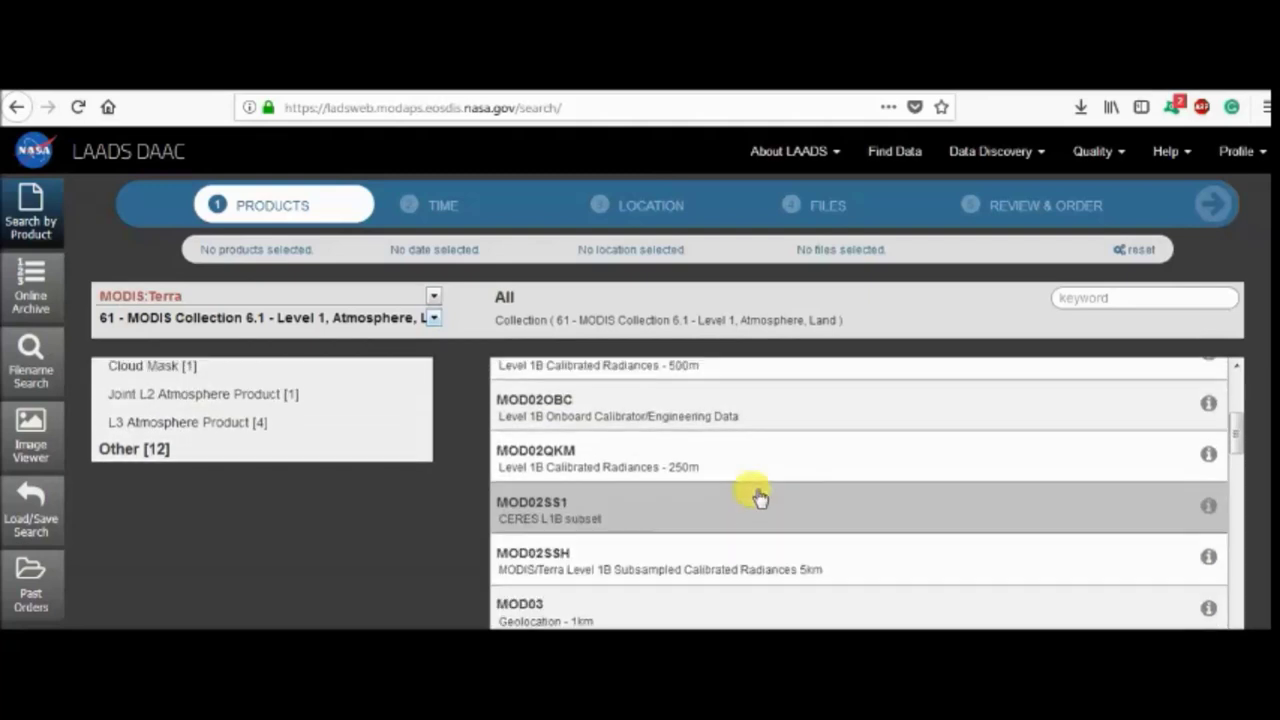
pyautogui.scroll(1, 760, 498)
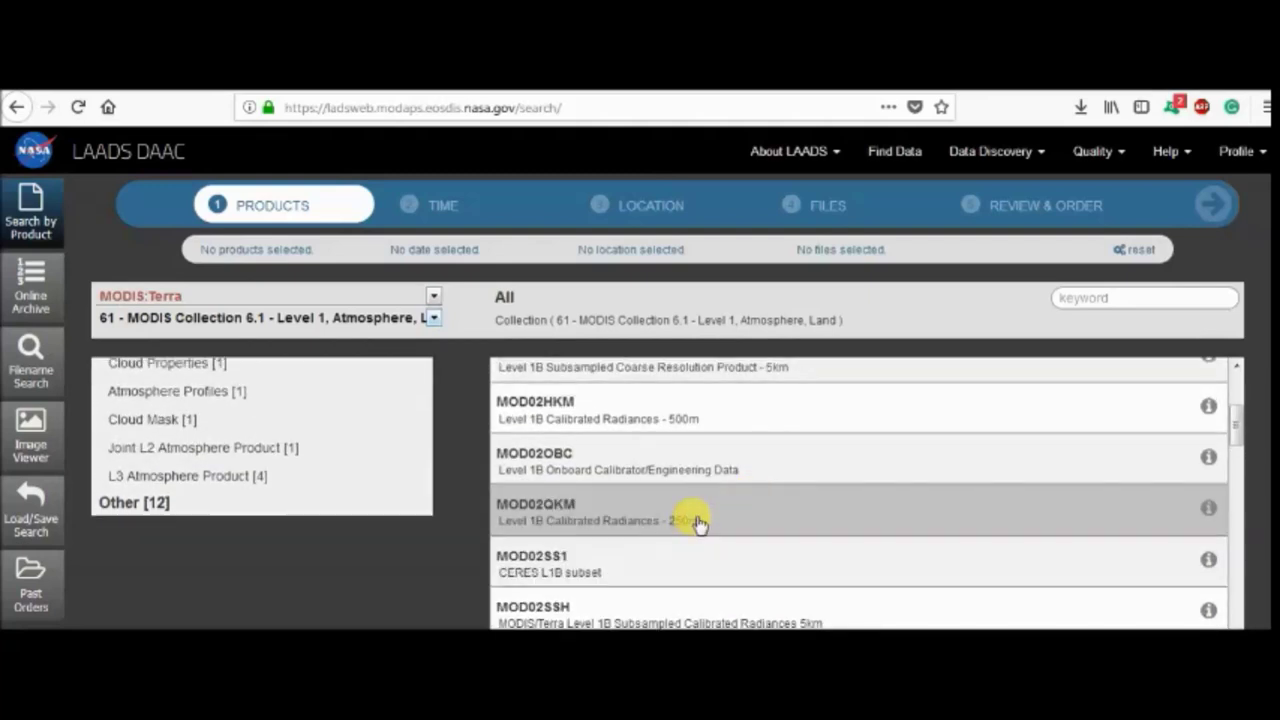
pyautogui.click(698, 524)
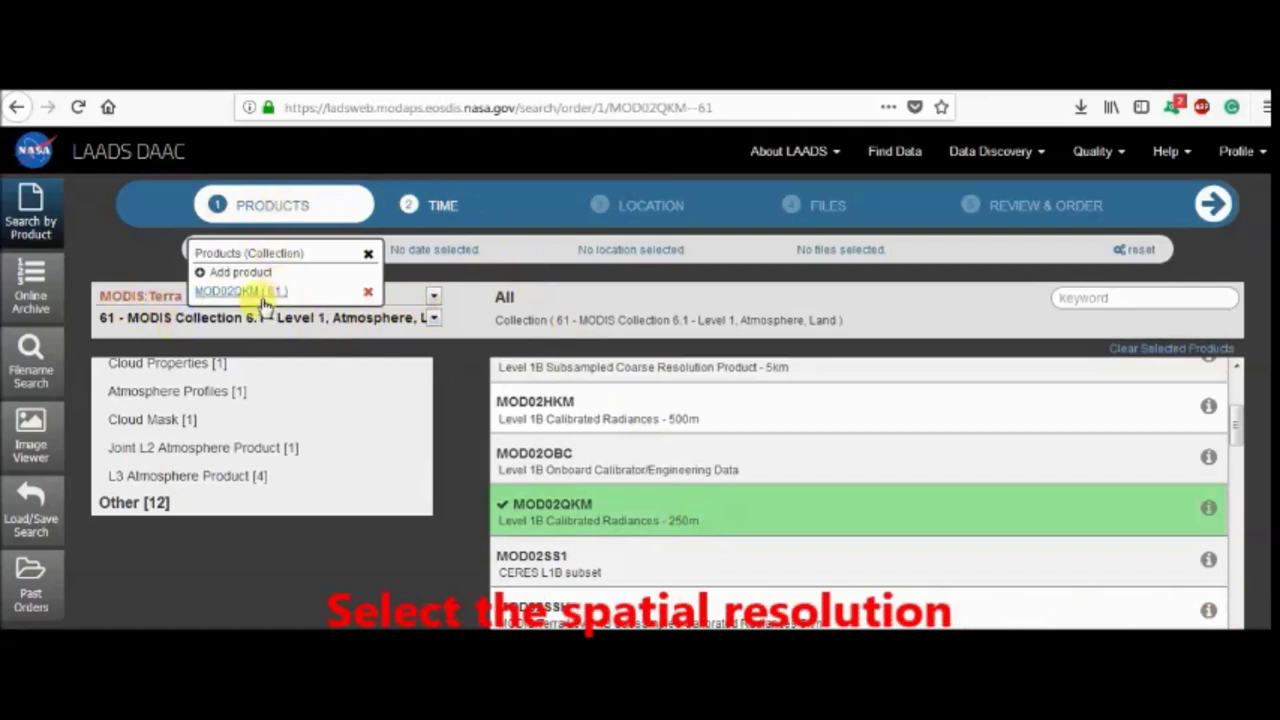
# Proceed to the time selection and set the date range from 2017-12-01 to 2018-03-28
pyautogui.click(1214, 206)
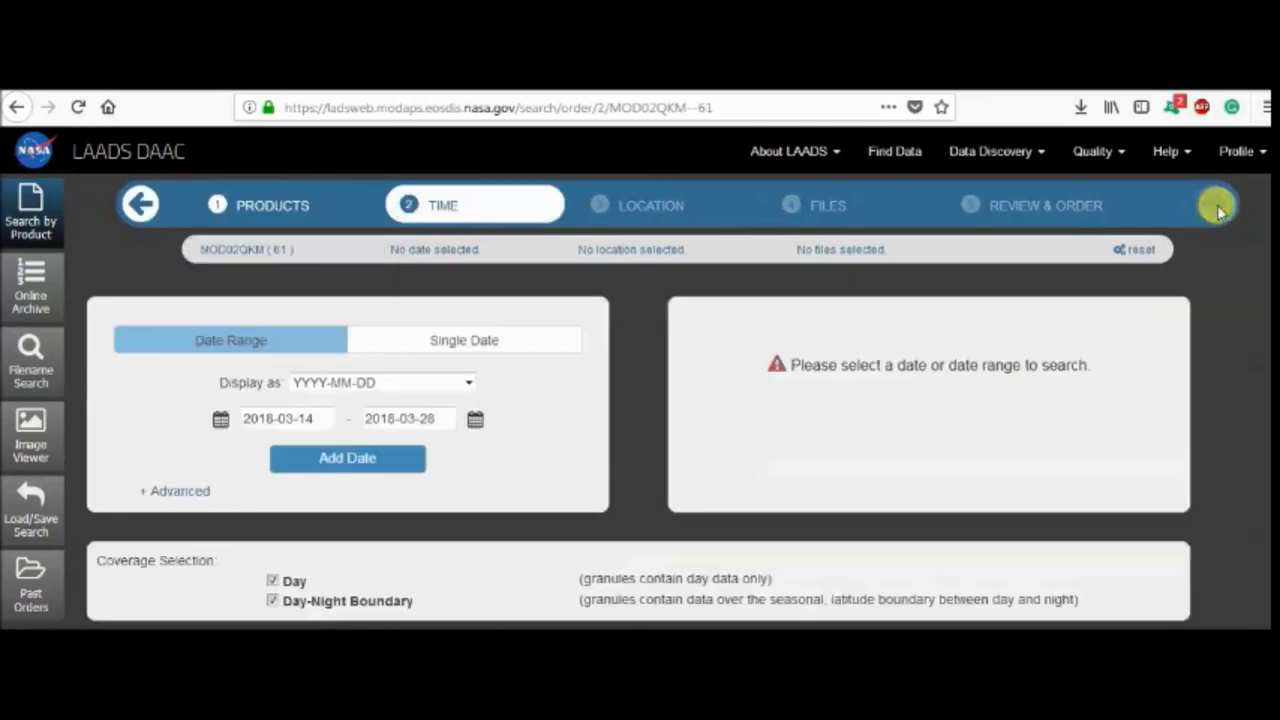
pyautogui.click(313, 420)
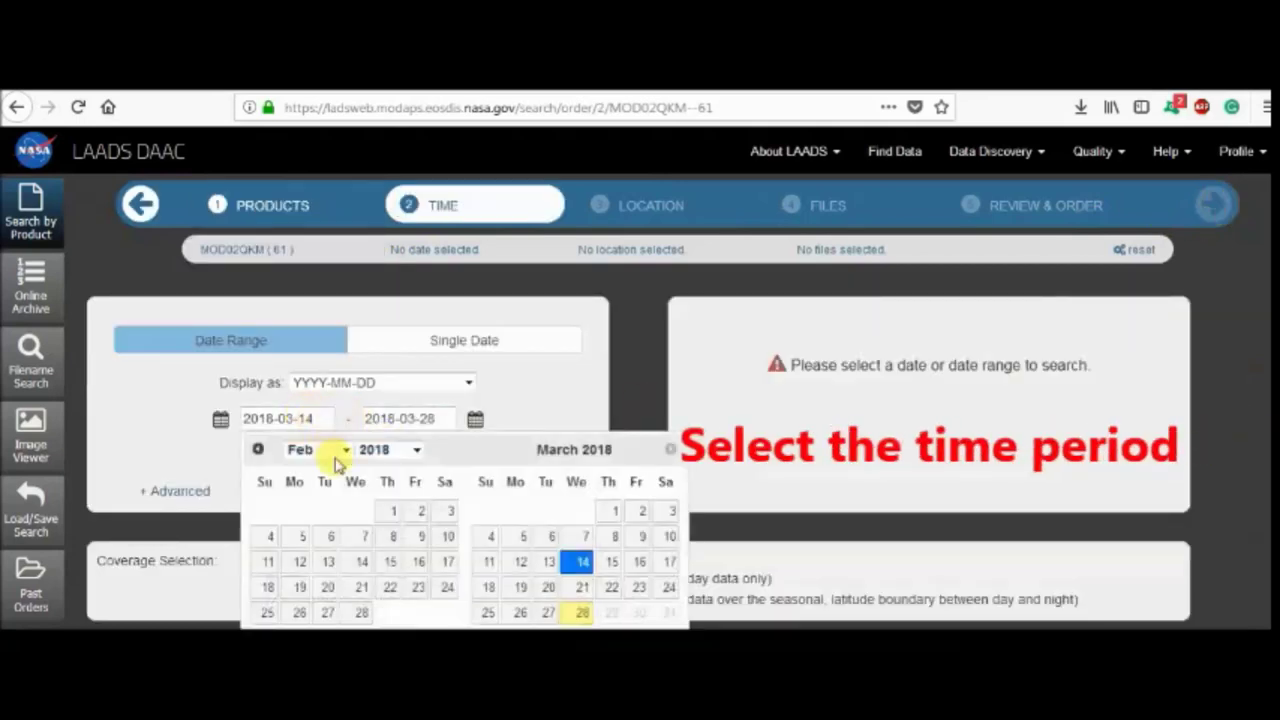
pyautogui.click(258, 450)
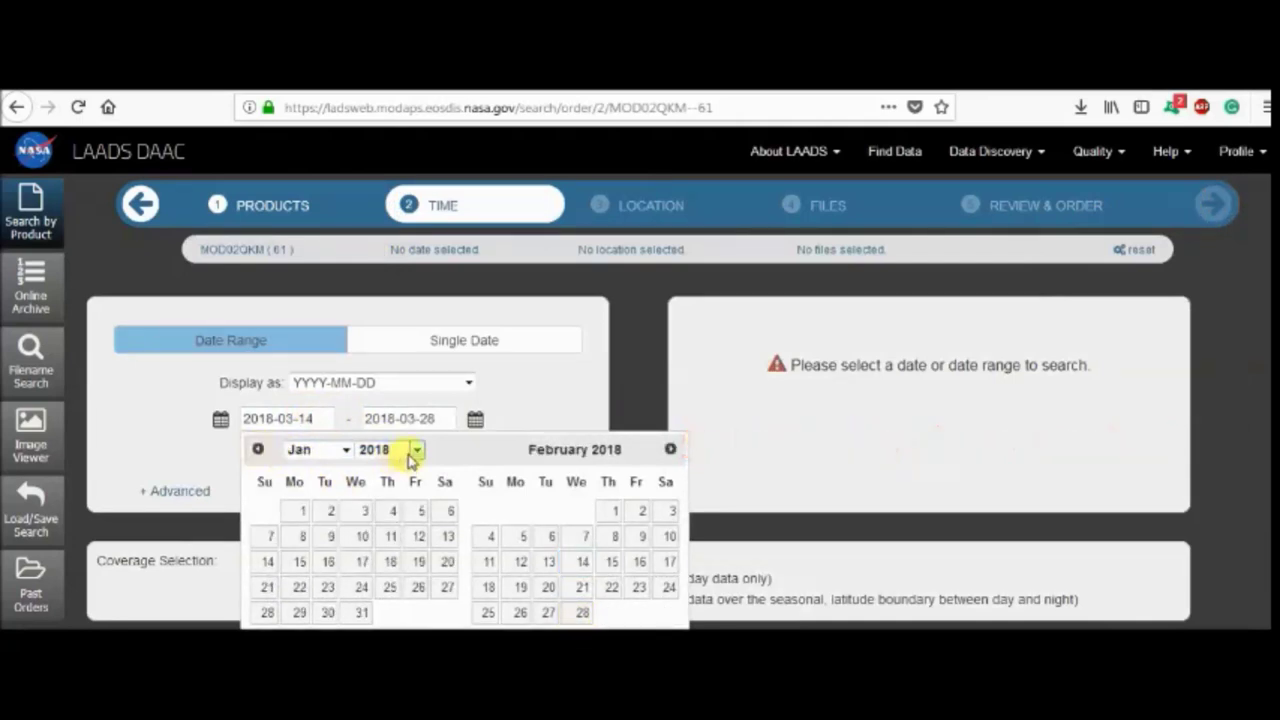
pyautogui.click(258, 450)
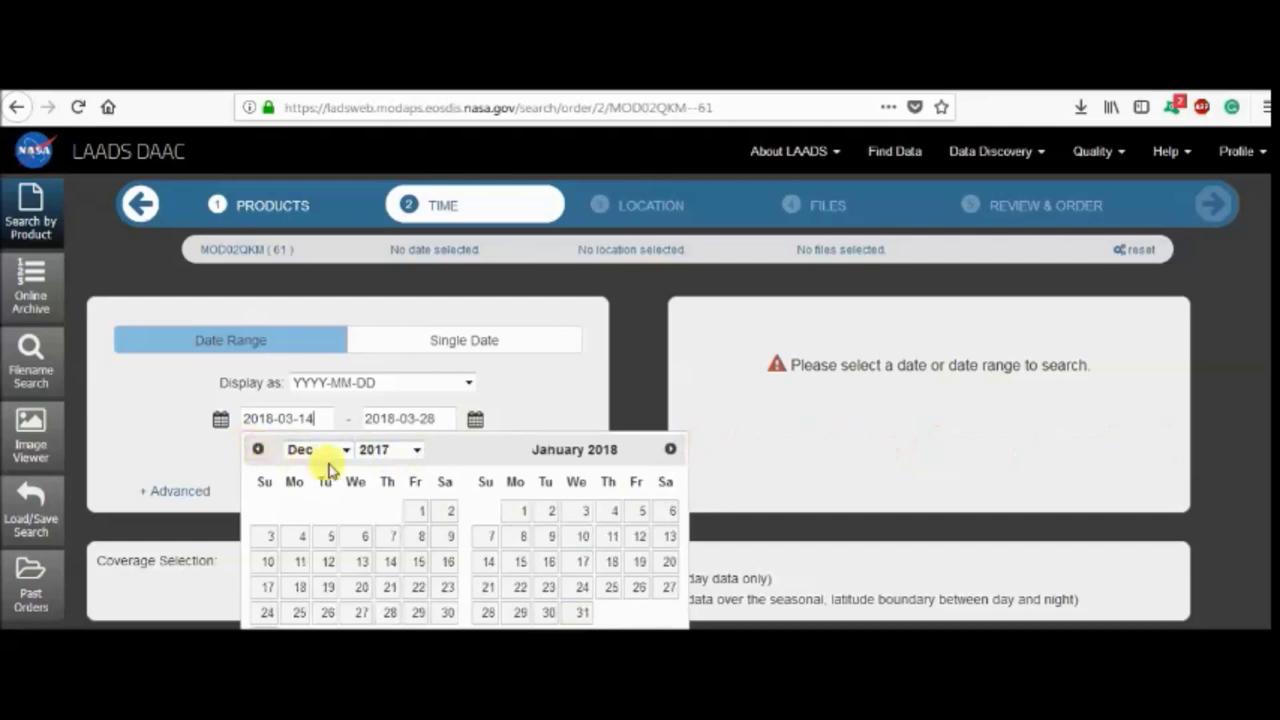
pyautogui.click(417, 510)
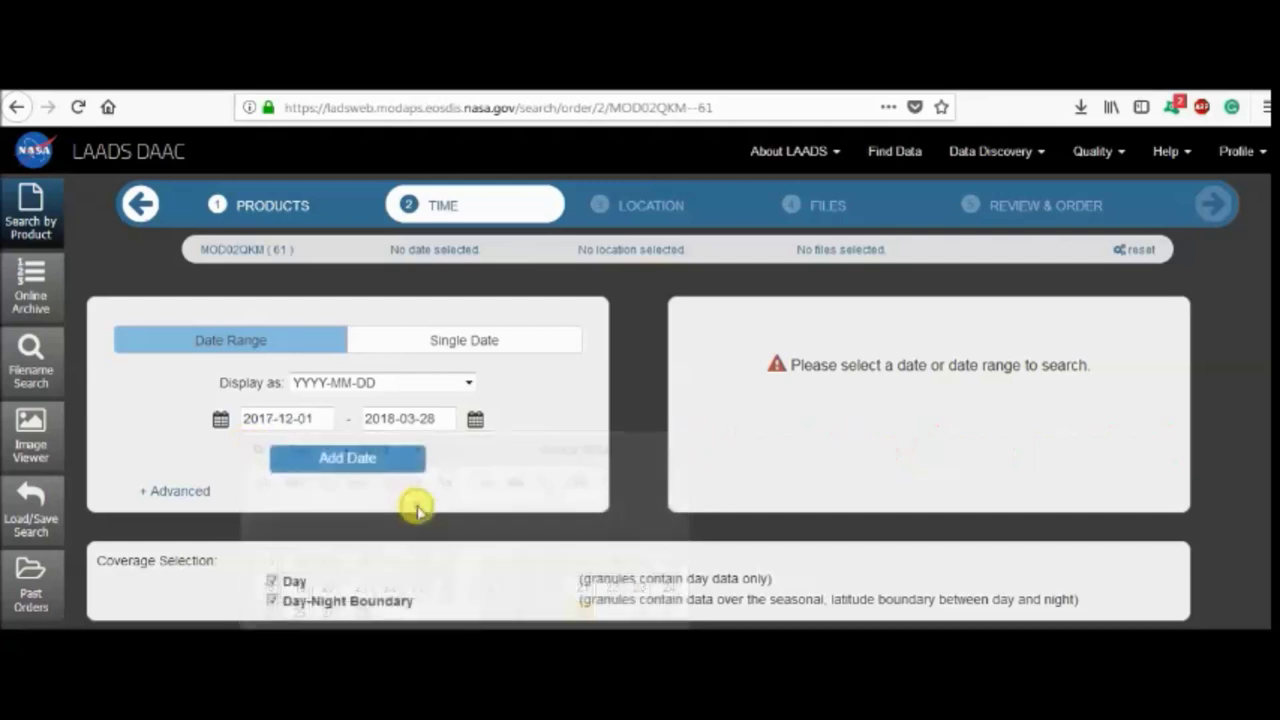
pyautogui.click(404, 420)
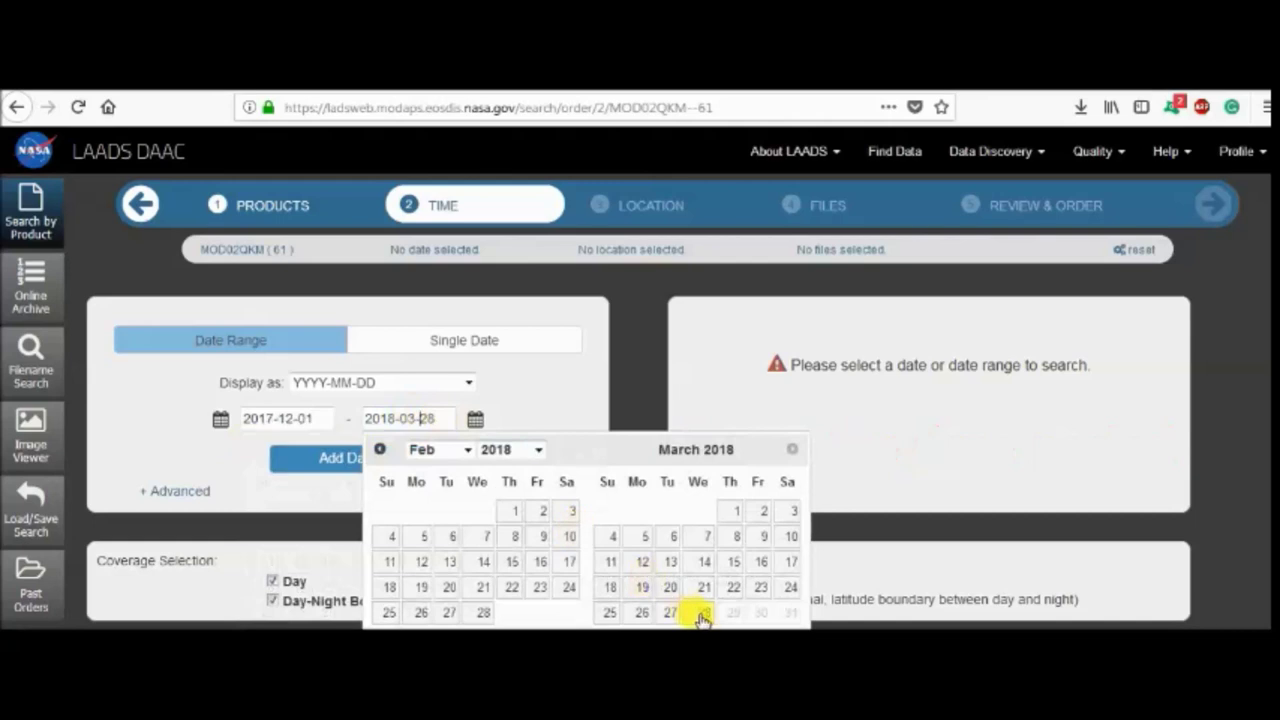
pyautogui.click(702, 615)
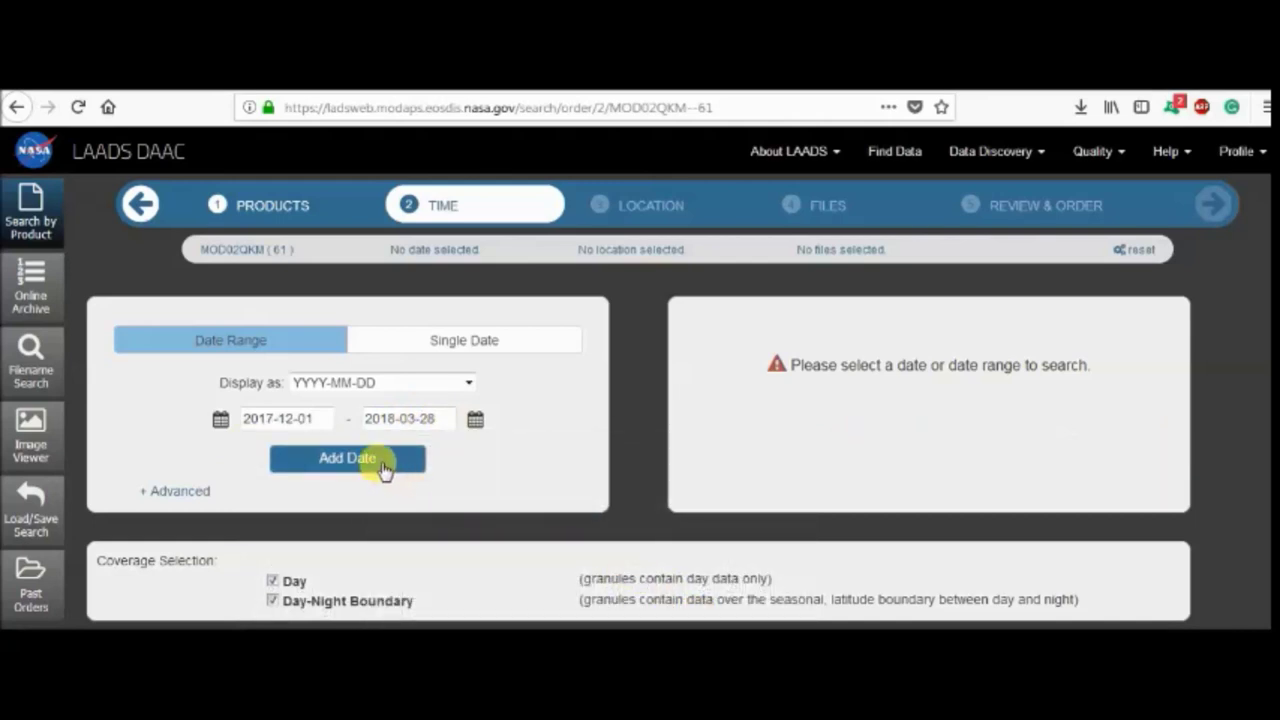
# Add the date range to the search and draw a custom area-of-interest box over Egypt, about W 27.4°, N 32°, E 36.3°, S 26.8°
pyautogui.click(382, 463)
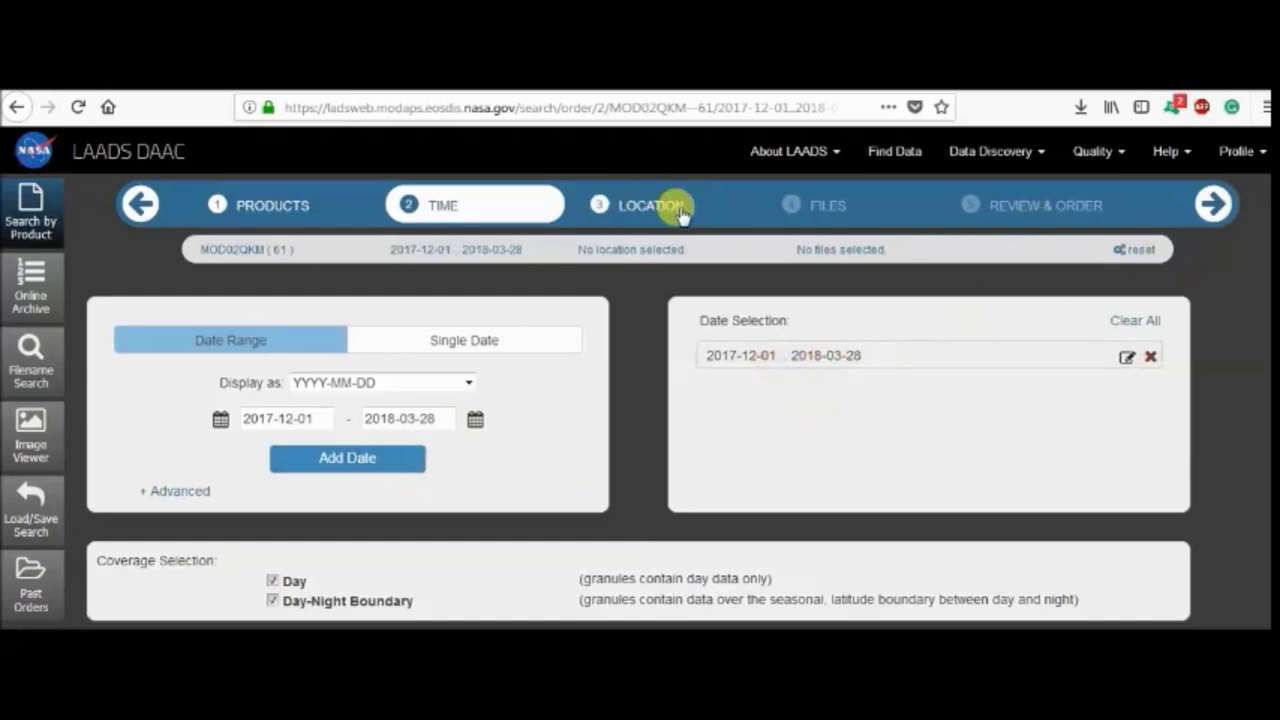
pyautogui.click(1214, 207)
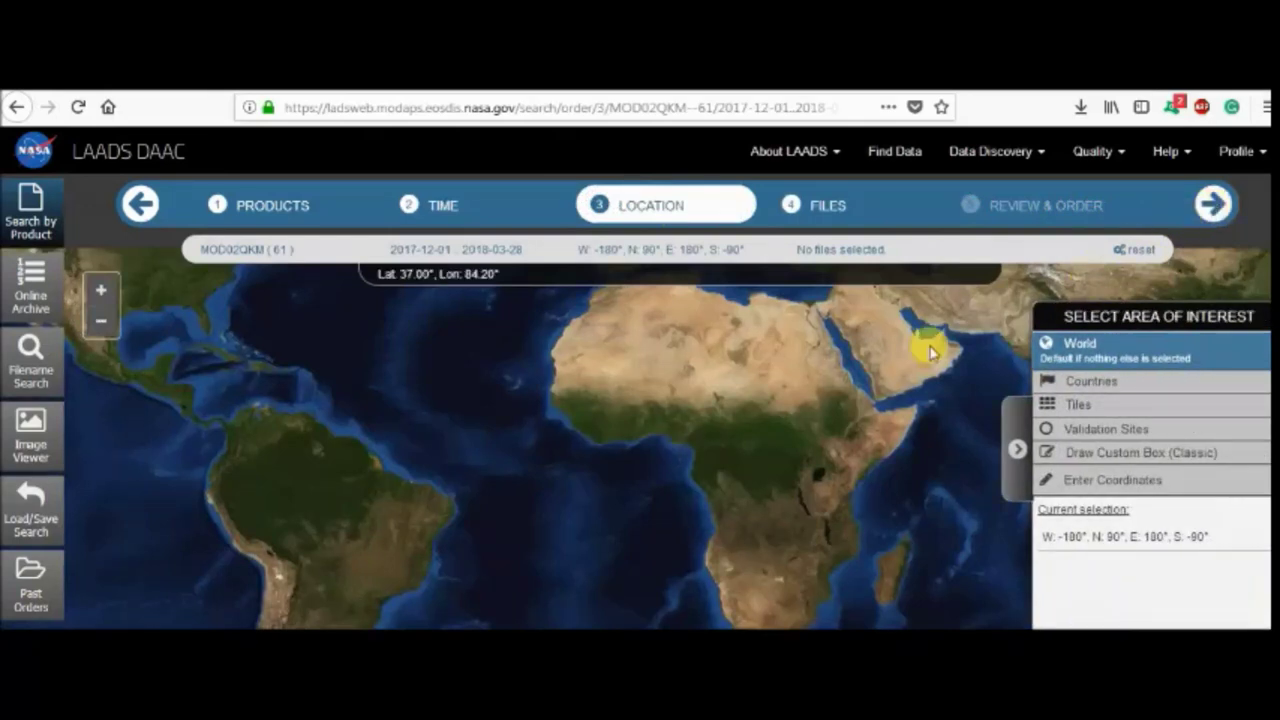
pyautogui.moveTo(817, 340); pyautogui.dragTo(686, 423)
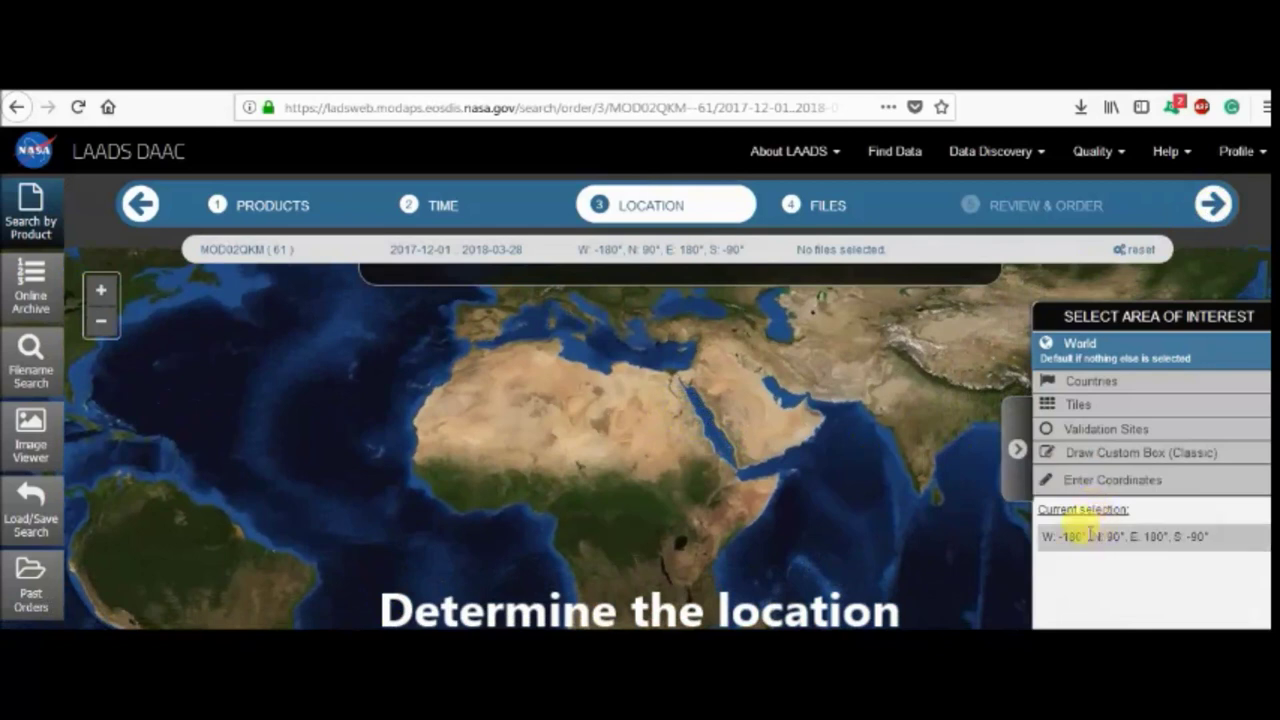
pyautogui.click(1110, 460)
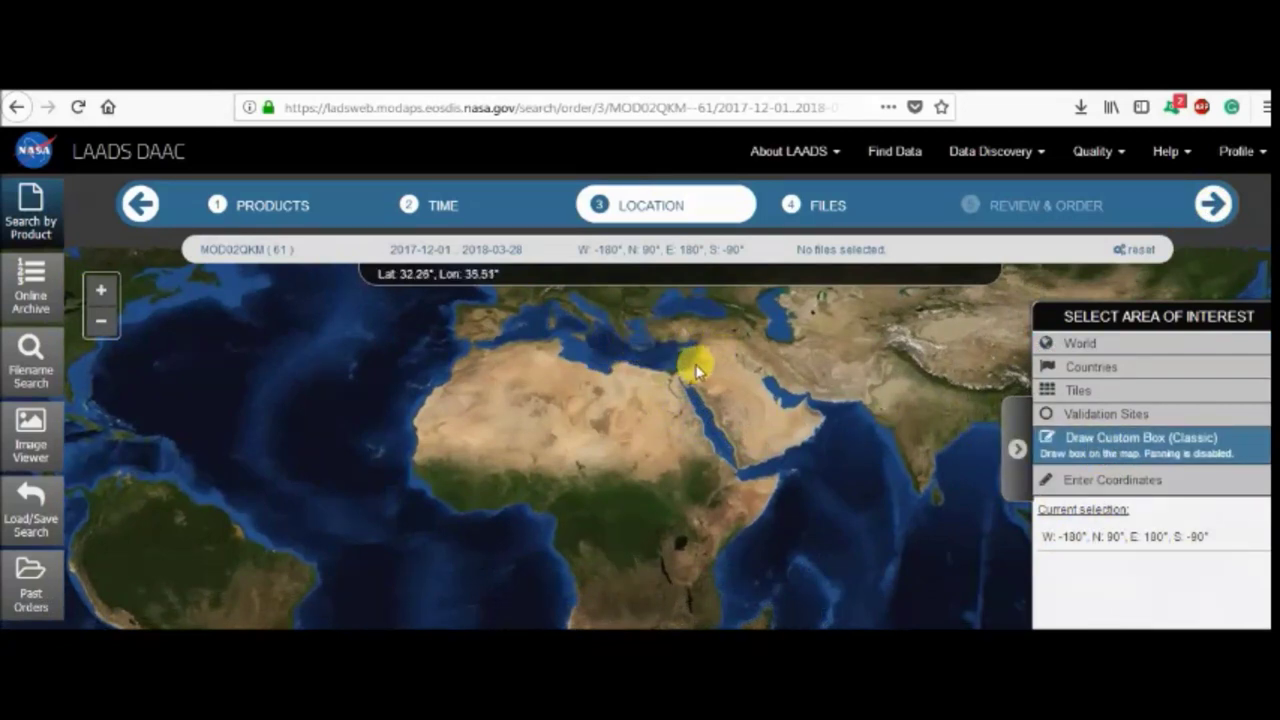
pyautogui.moveTo(700, 365); pyautogui.dragTo(652, 393)
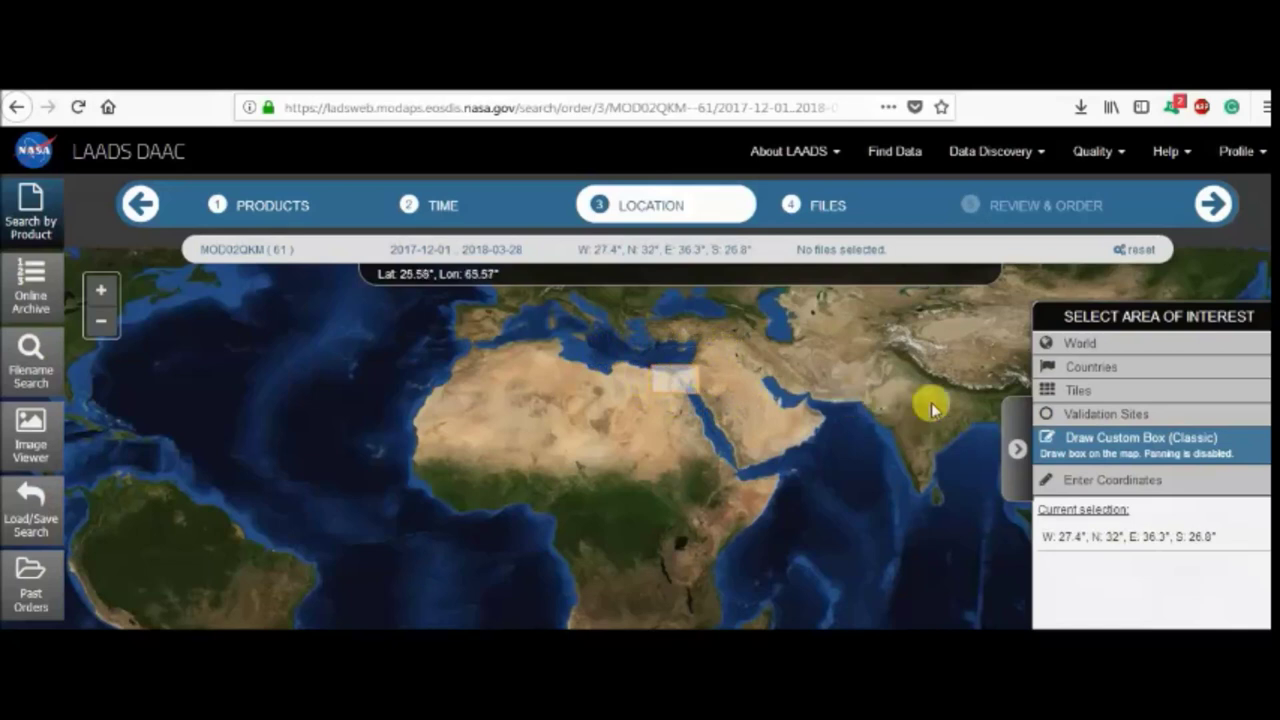
# List the files matching the search and preview the images of the first six granules, dated 2017-12-01 to 2017-12-03
pyautogui.click(1213, 207)
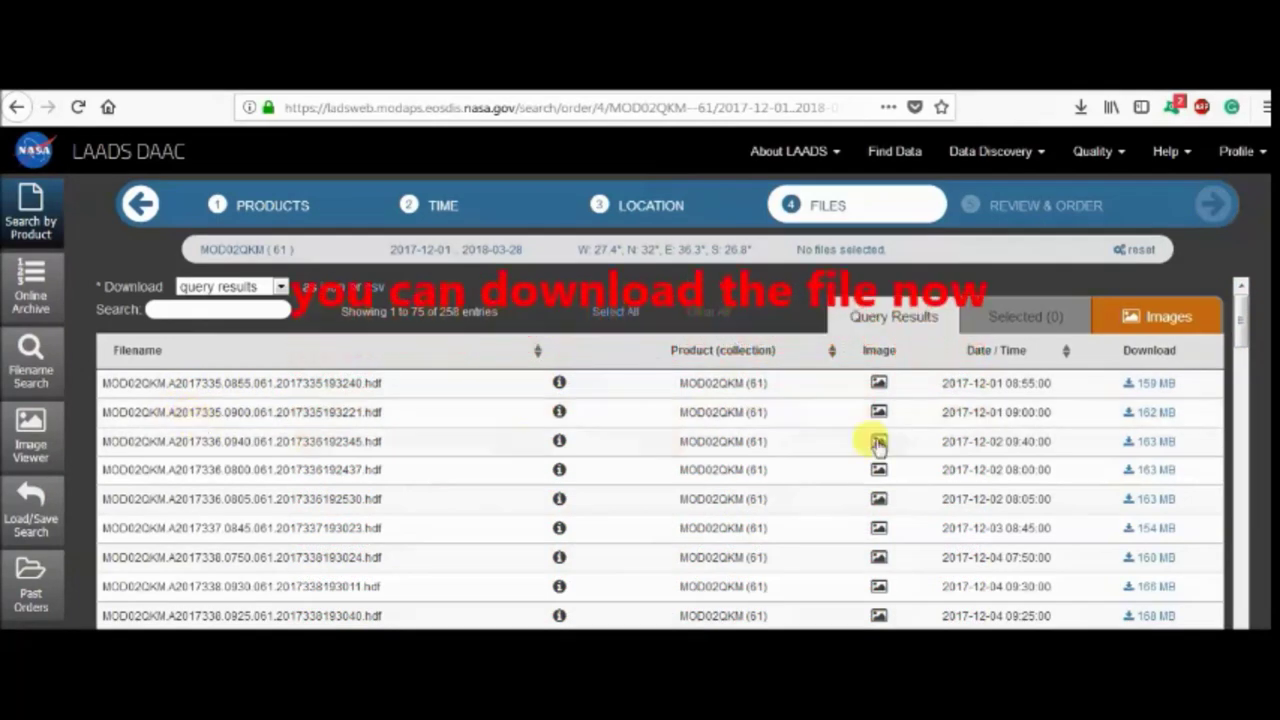
pyautogui.click(878, 385)
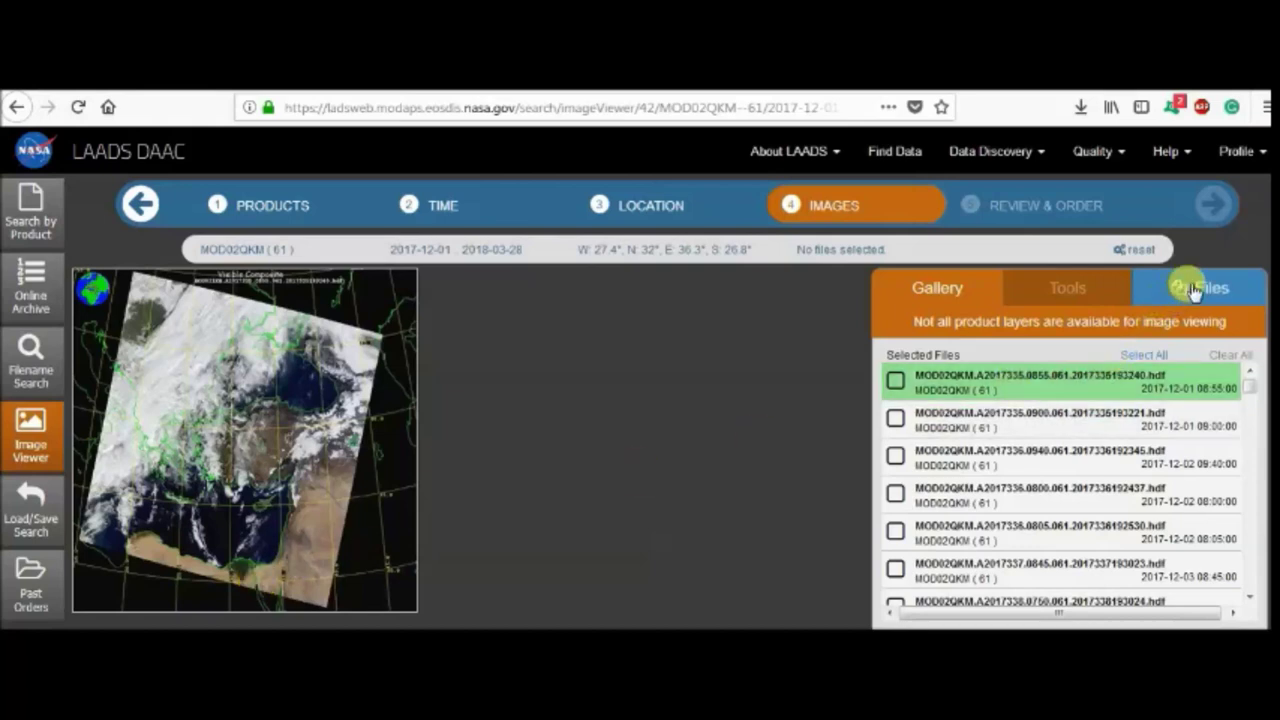
pyautogui.click(1058, 428)
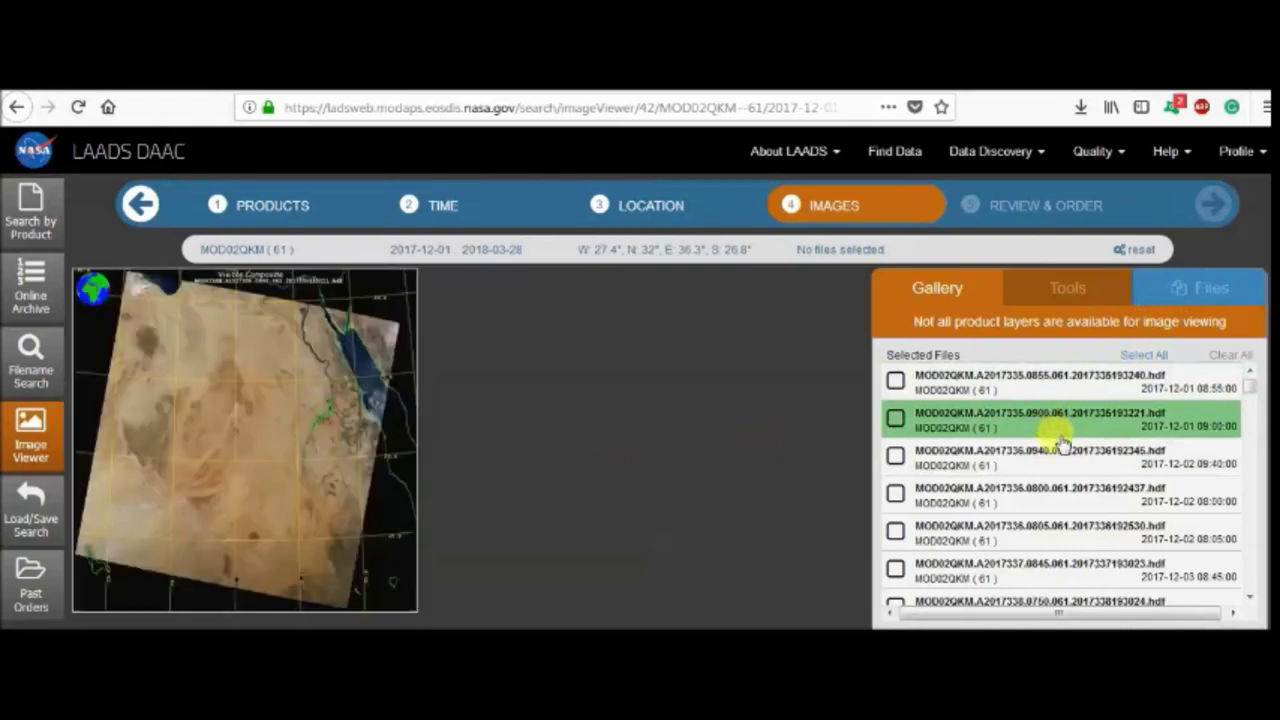
pyautogui.click(1056, 468)
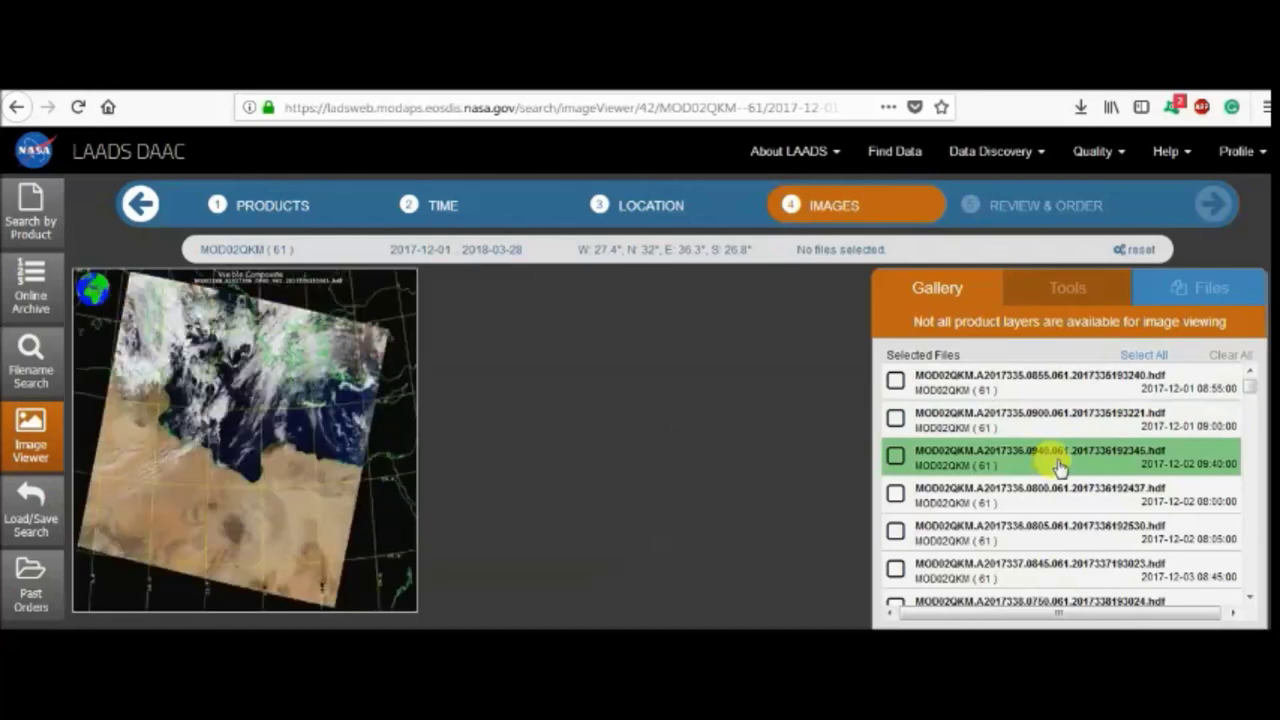
pyautogui.click(1057, 499)
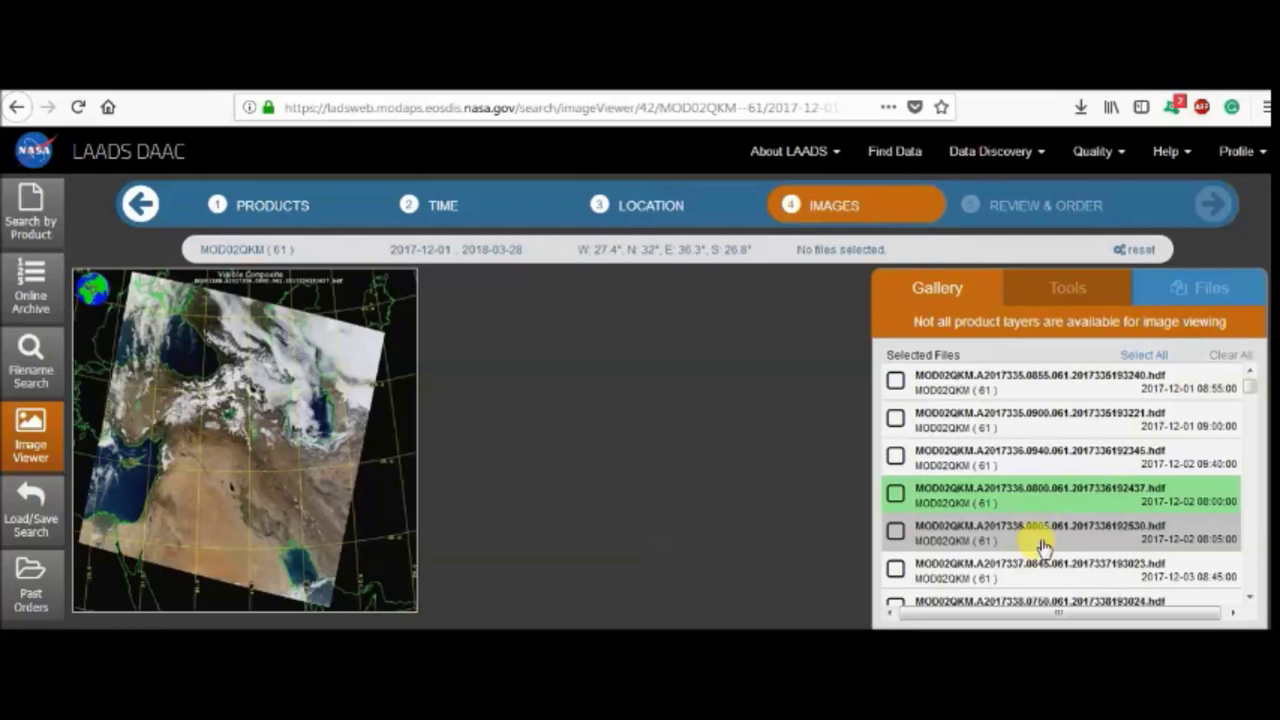
pyautogui.click(1043, 546)
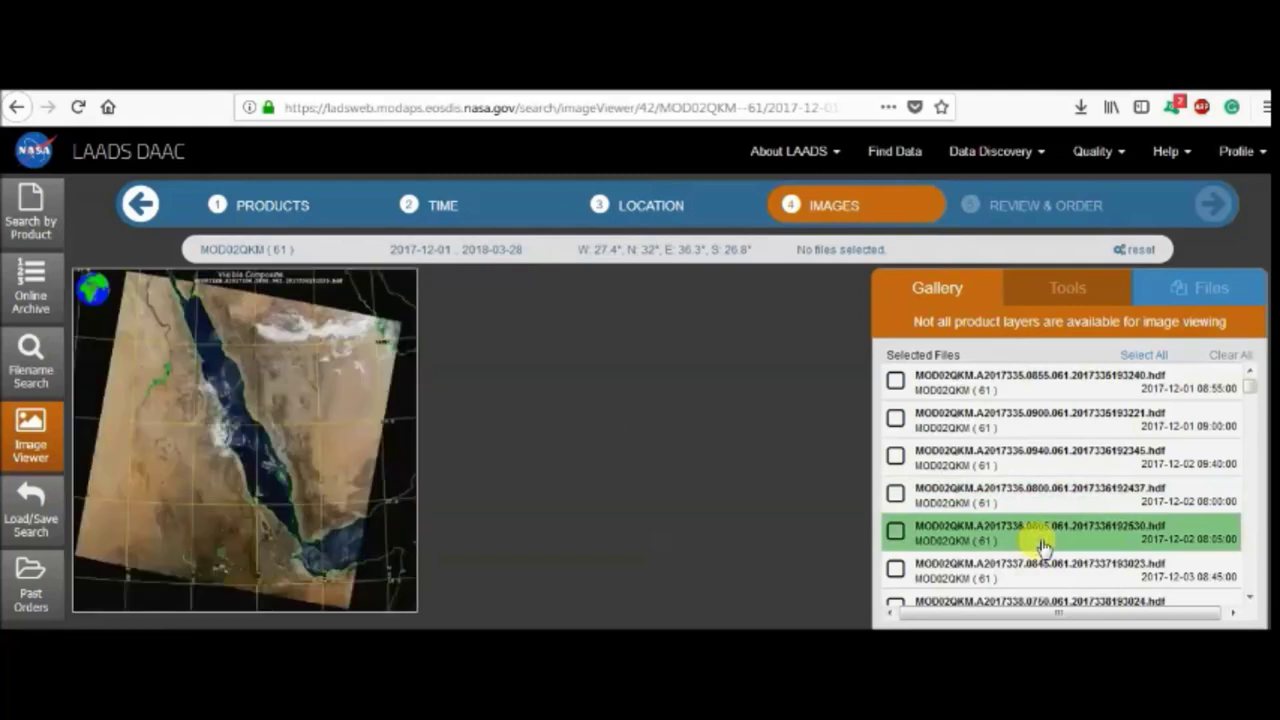
pyautogui.click(1035, 572)
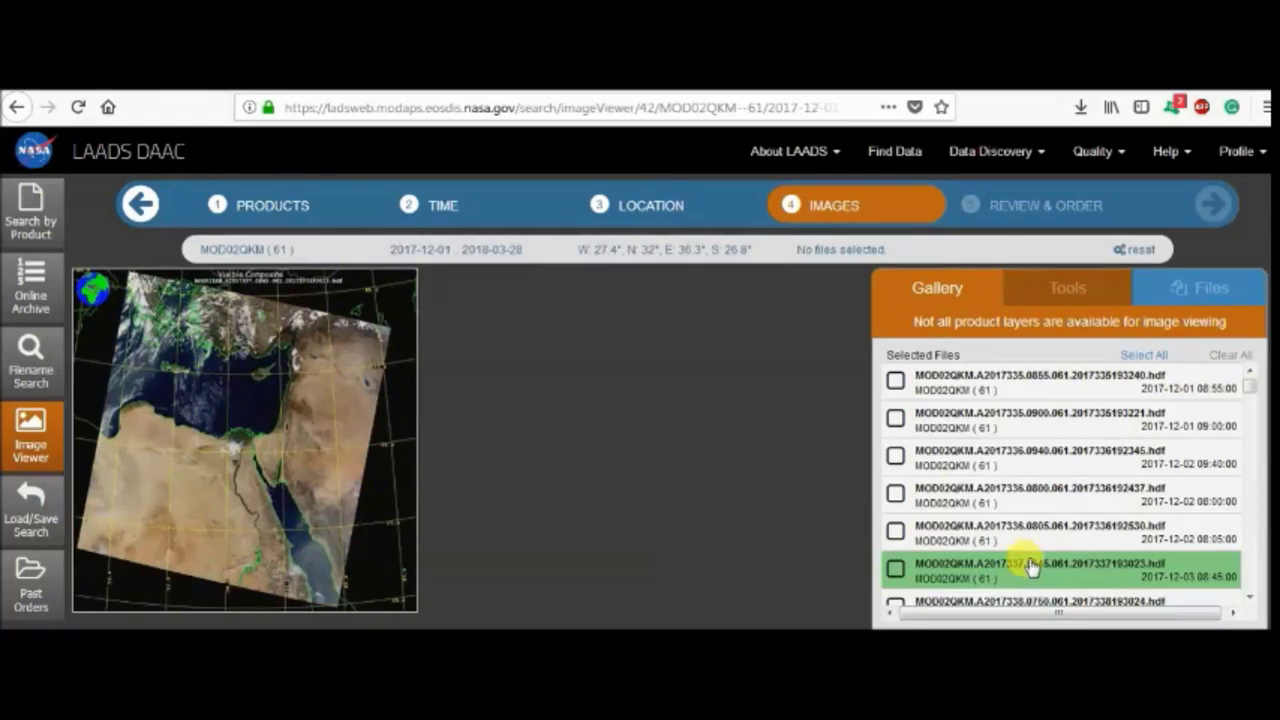
pyautogui.click(894, 573)
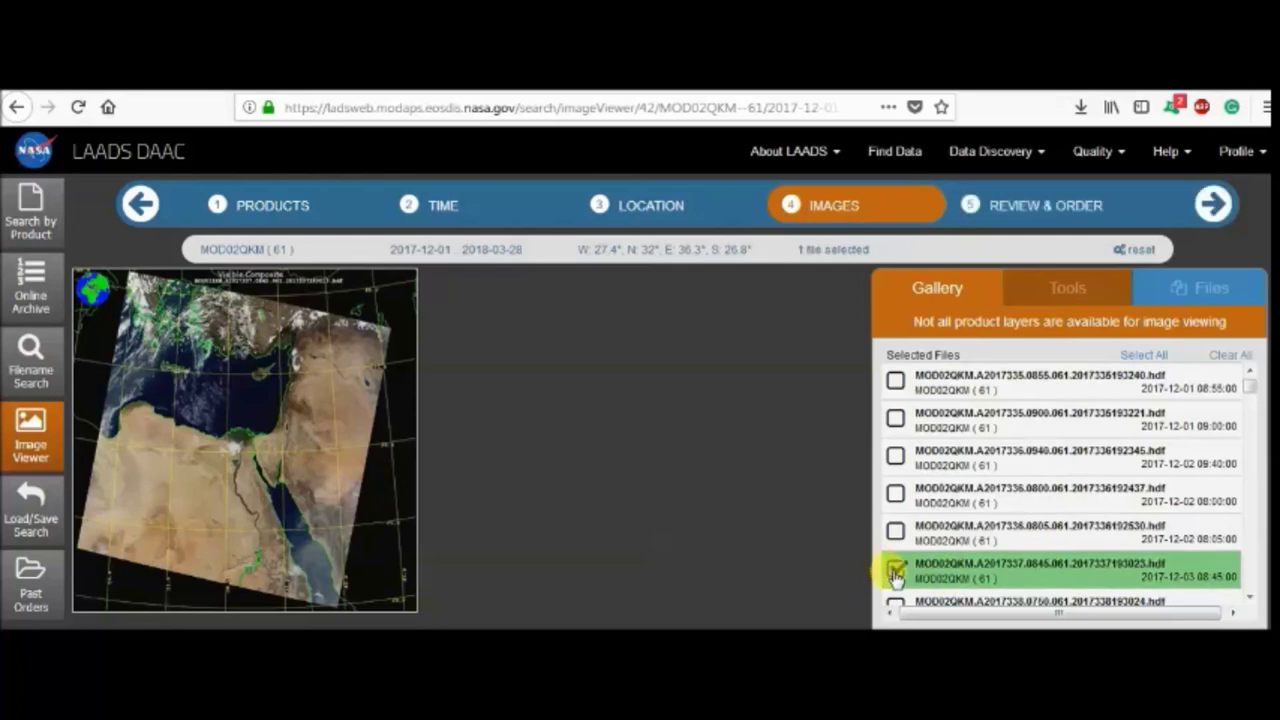
pyautogui.click(1200, 289)
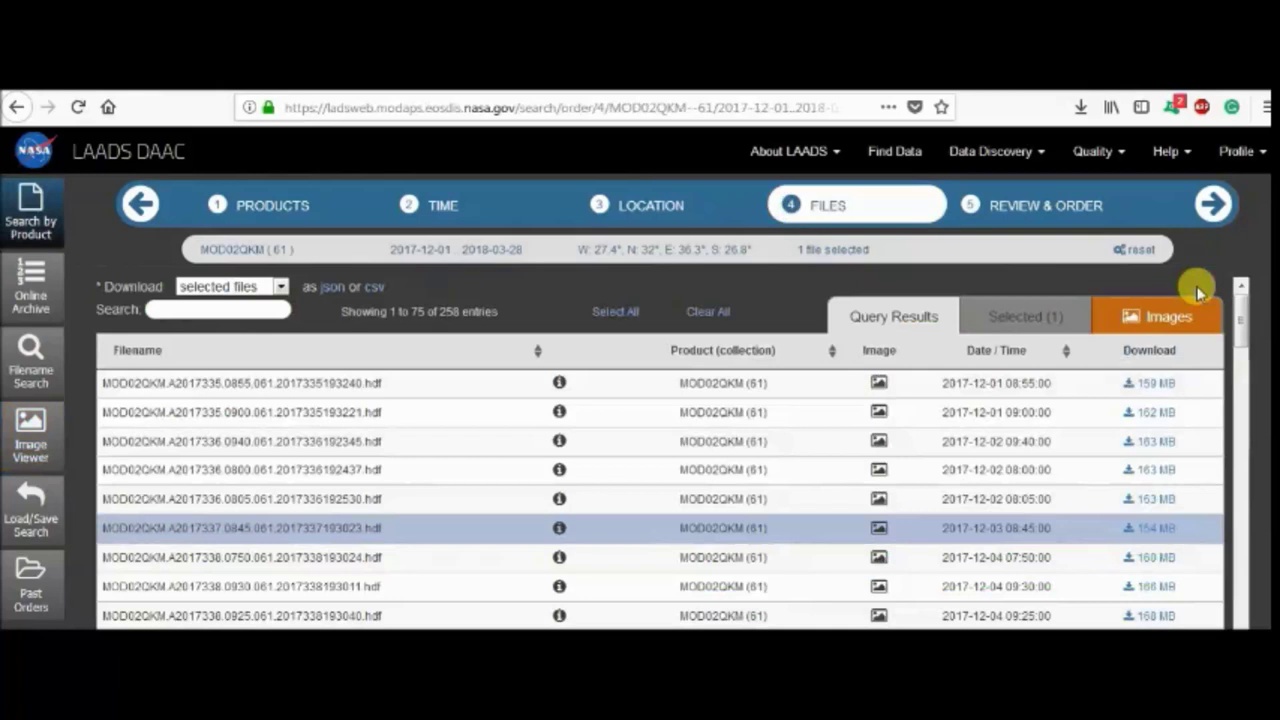
pyautogui.click(1160, 530)
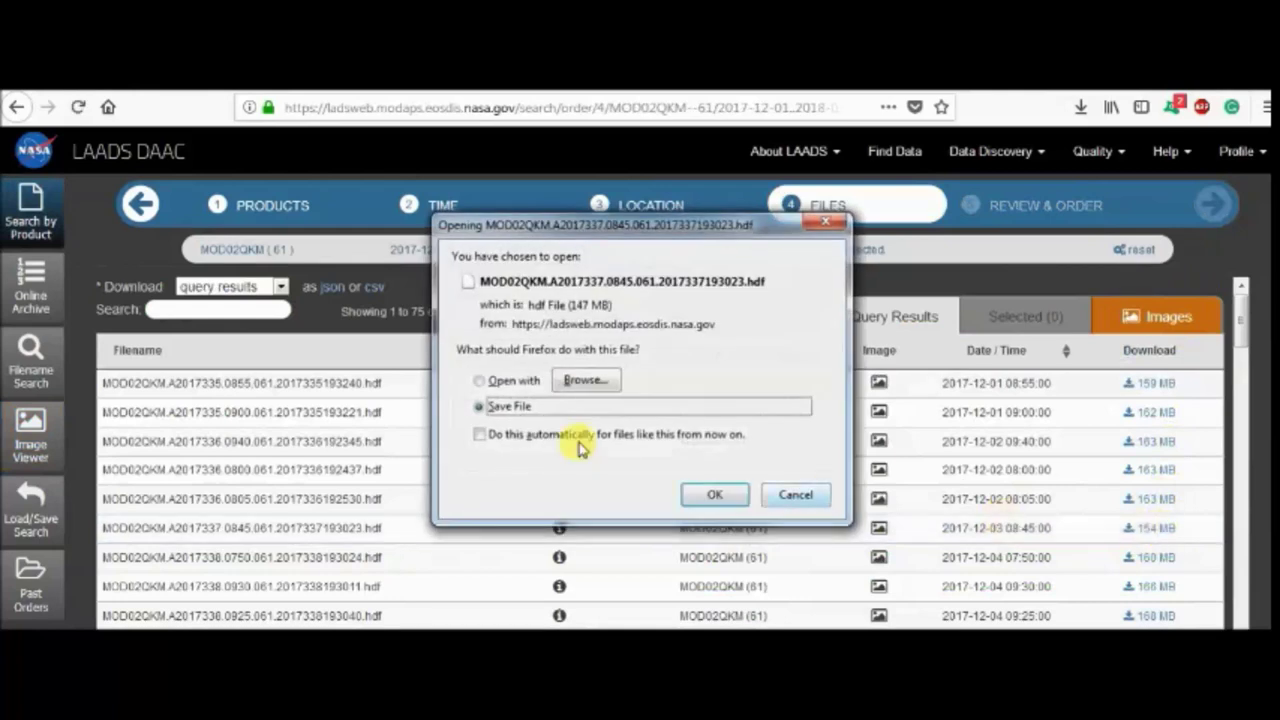
pyautogui.click(496, 403)
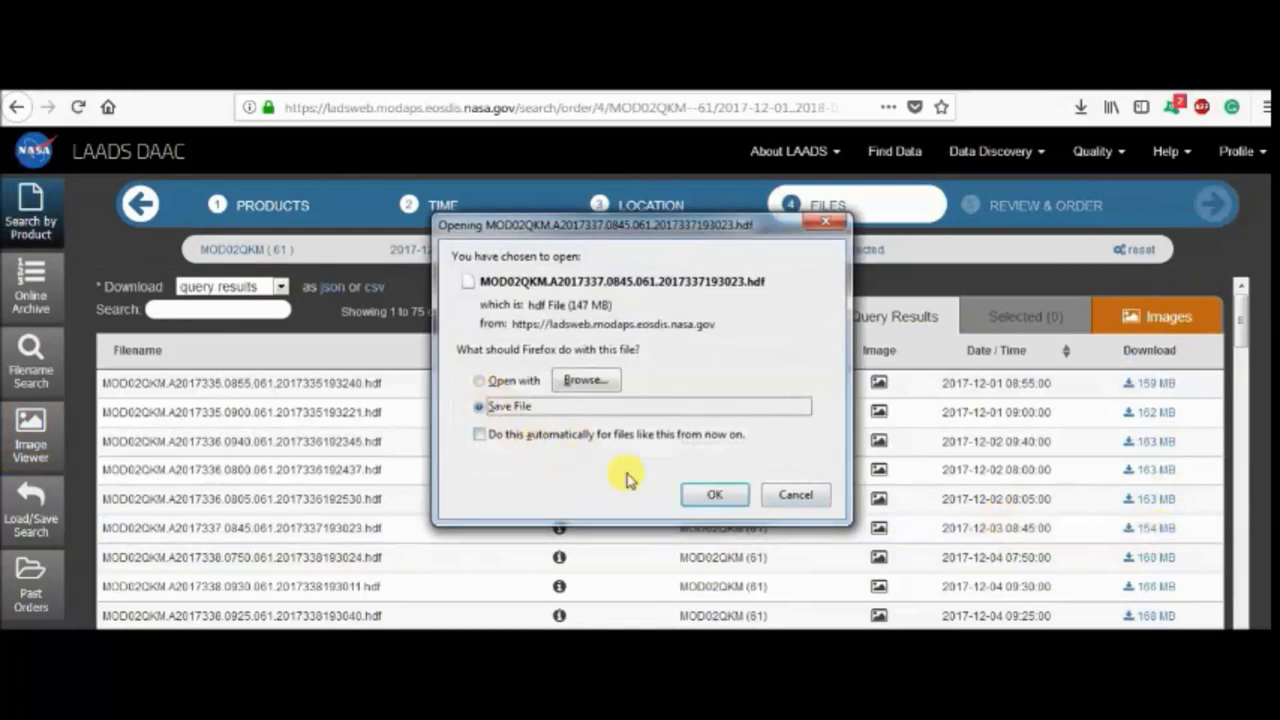
pyautogui.click(714, 497)
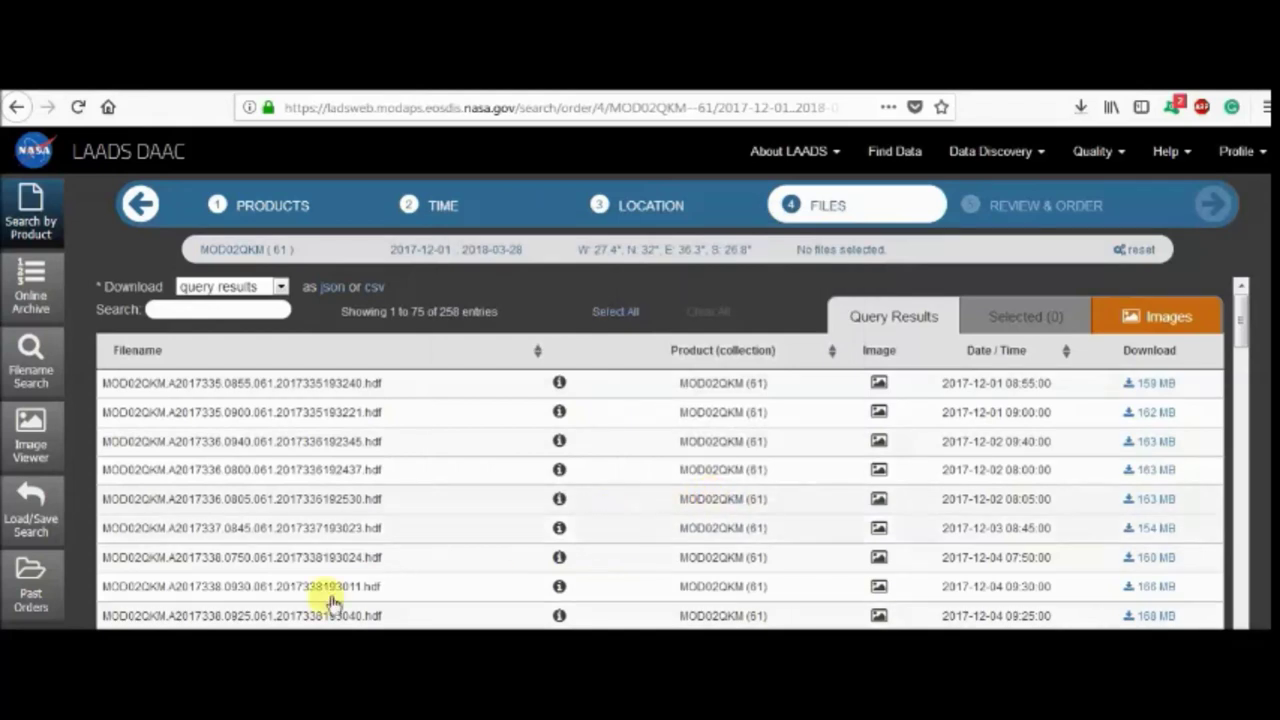
# Launch ArcMap 10.3
pyautogui.press('super')
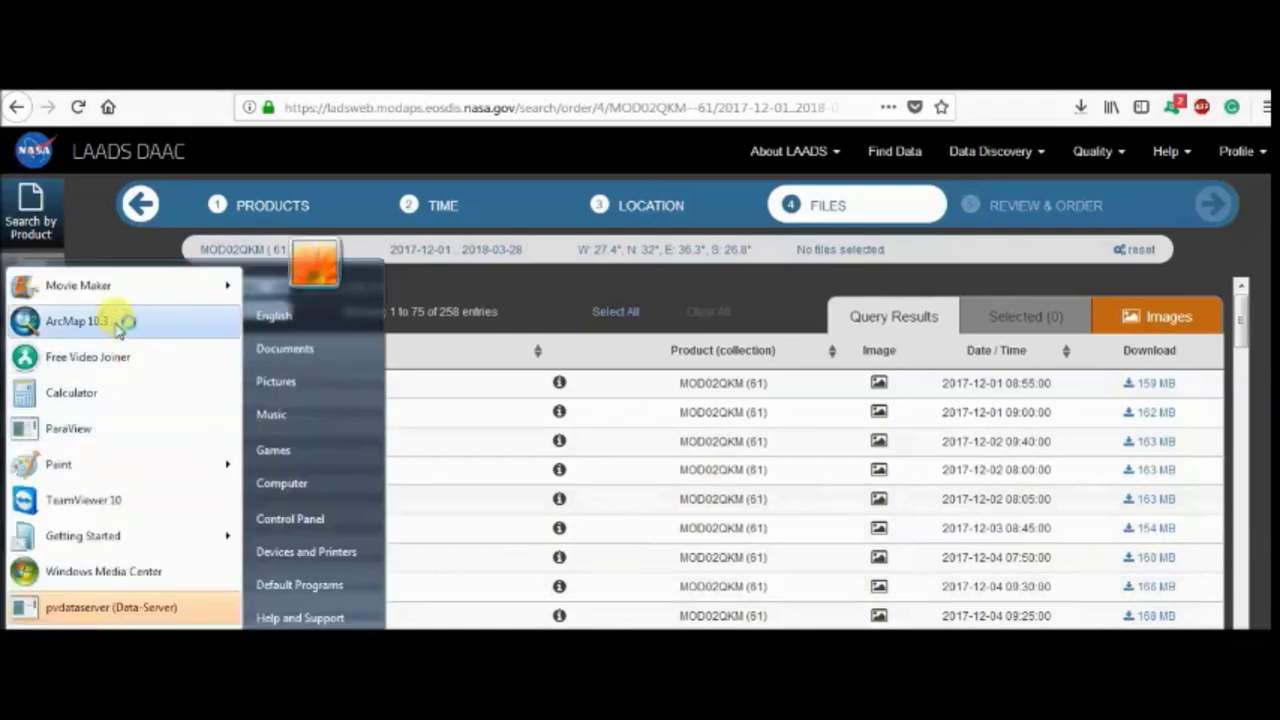
pyautogui.press('Escape')
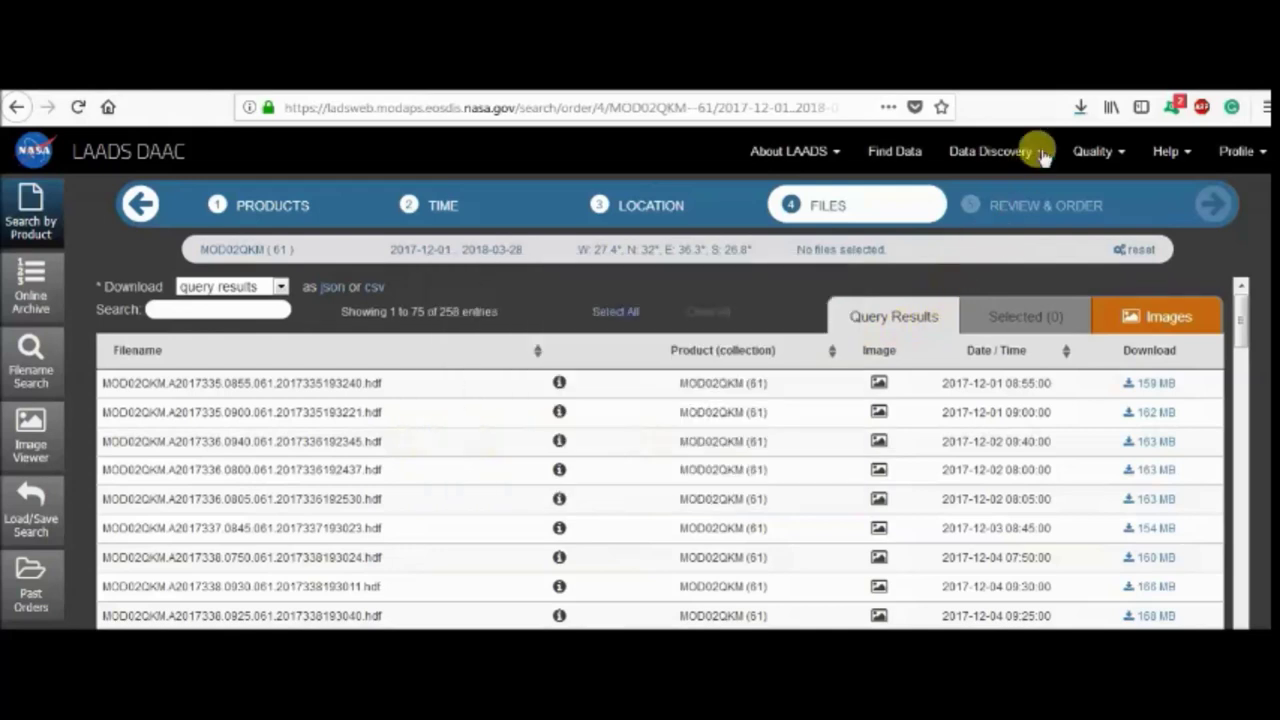
# Open the folder containing the downloaded MOD02QKM.A2017337.0845.061.2017337193023.hdf and place that file on the clipboard
pyautogui.click(1081, 107)
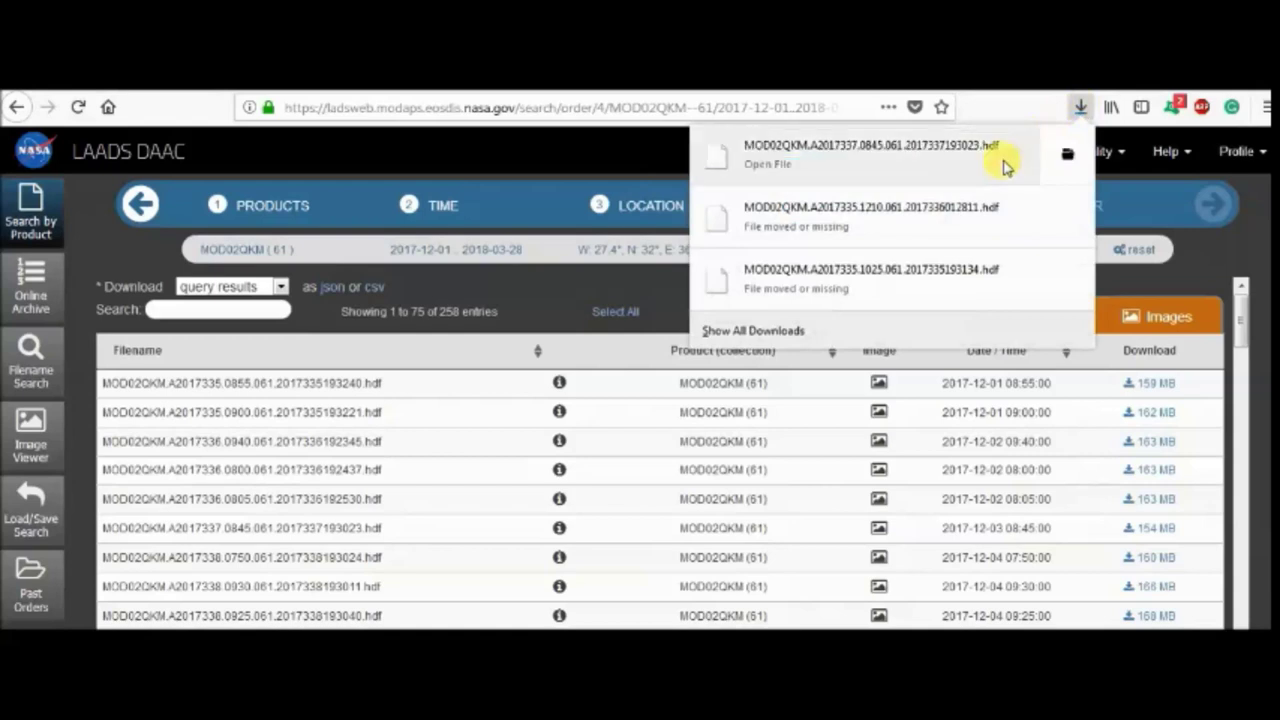
pyautogui.rightClick(891, 154)
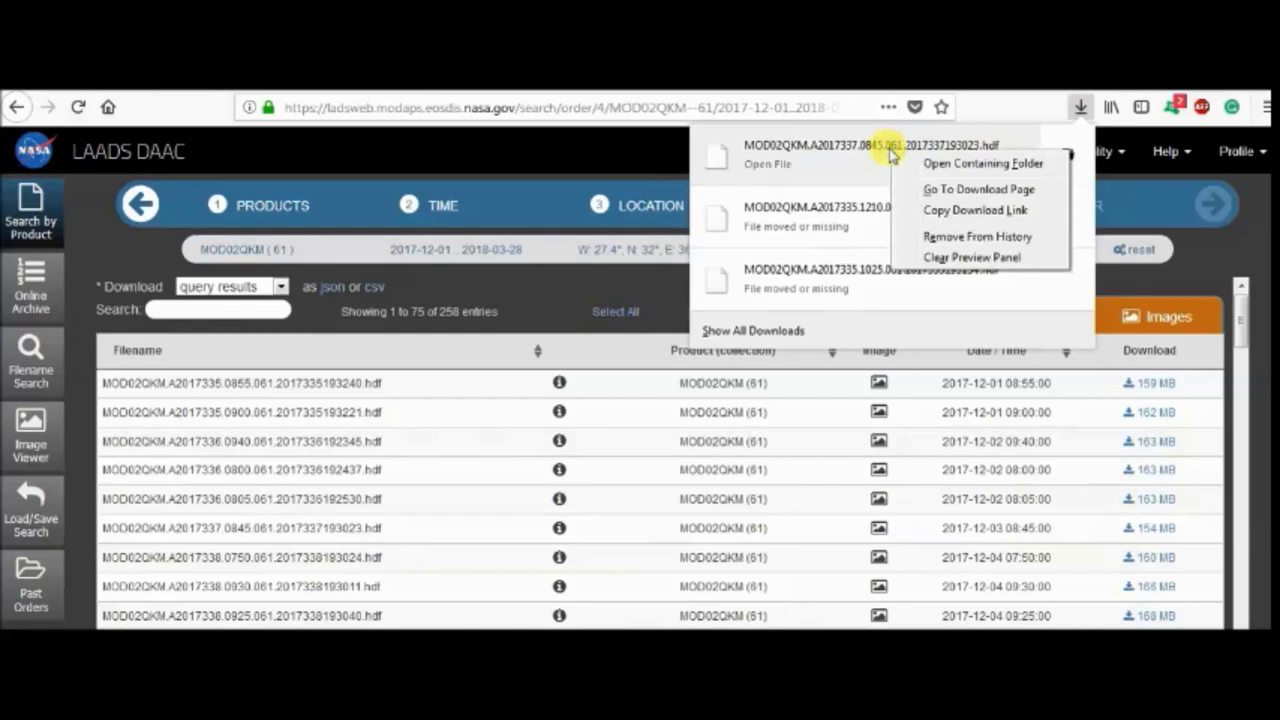
pyautogui.click(958, 165)
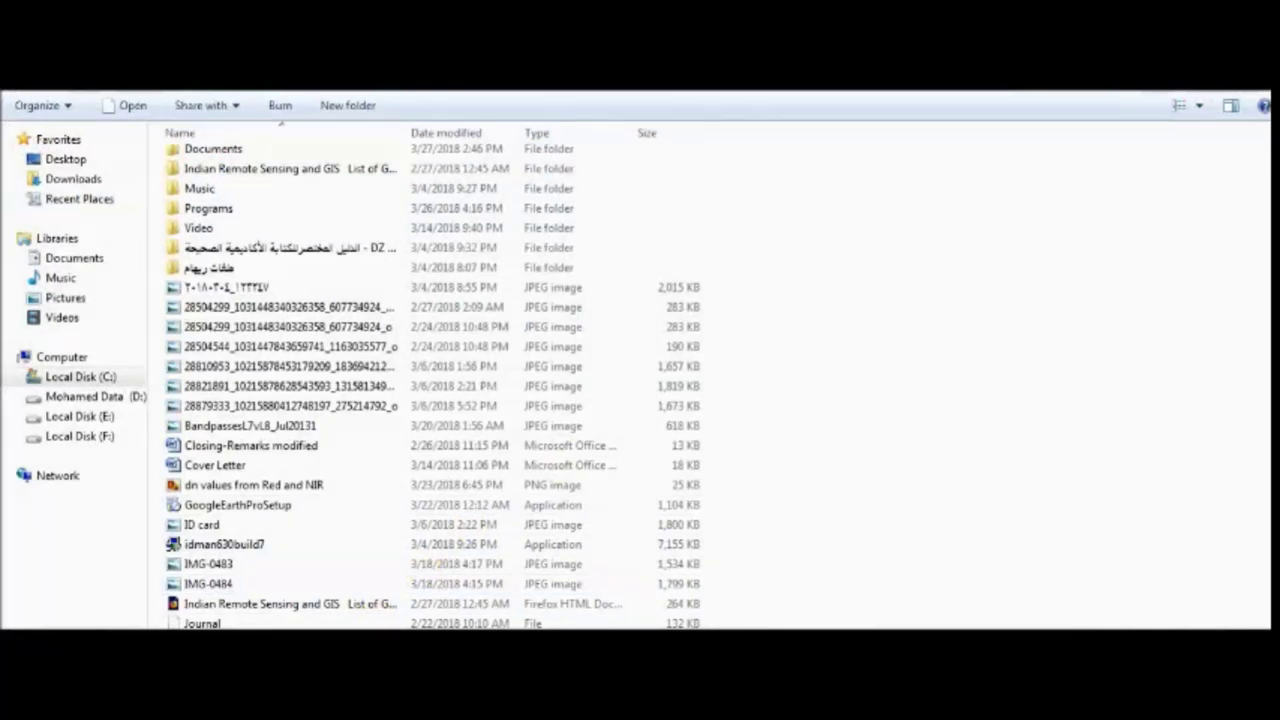
pyautogui.hotkey('shift', 'F10')
pyautogui.click(385, 532)
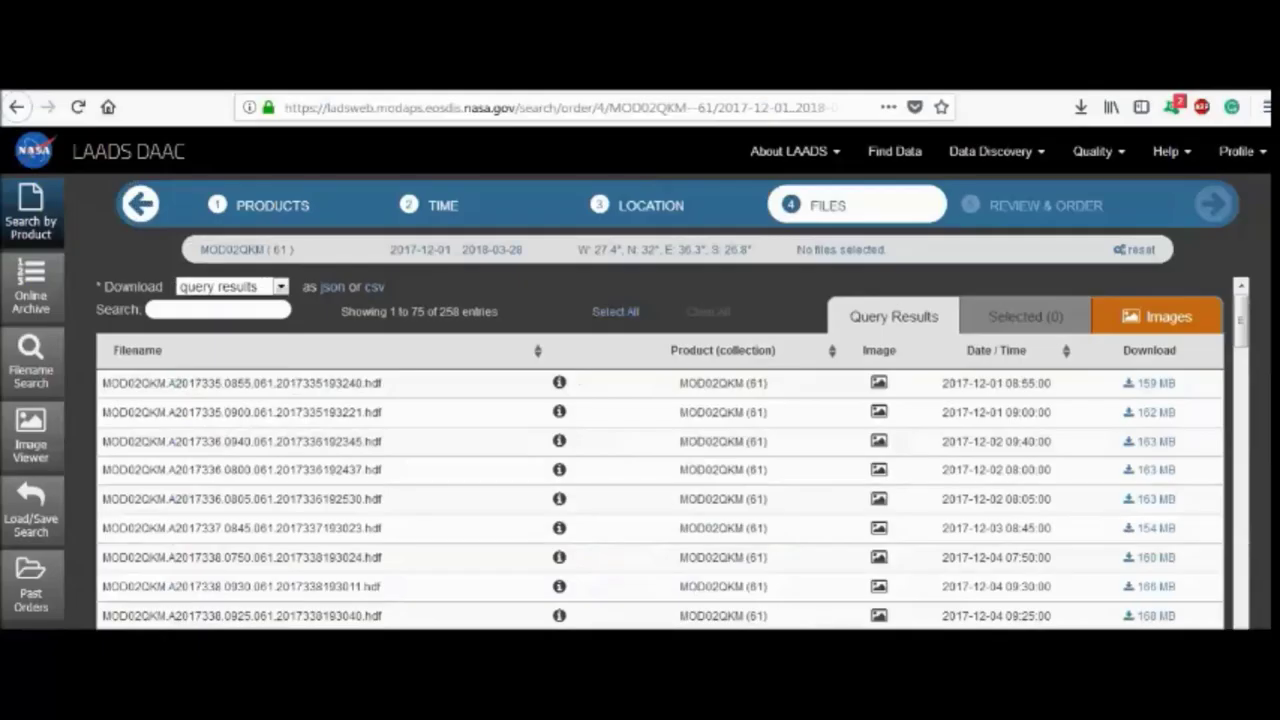
# Open the MODIS Data folder in the other file window and paste the downloaded HDF file there
pyautogui.moveTo(330, 645)
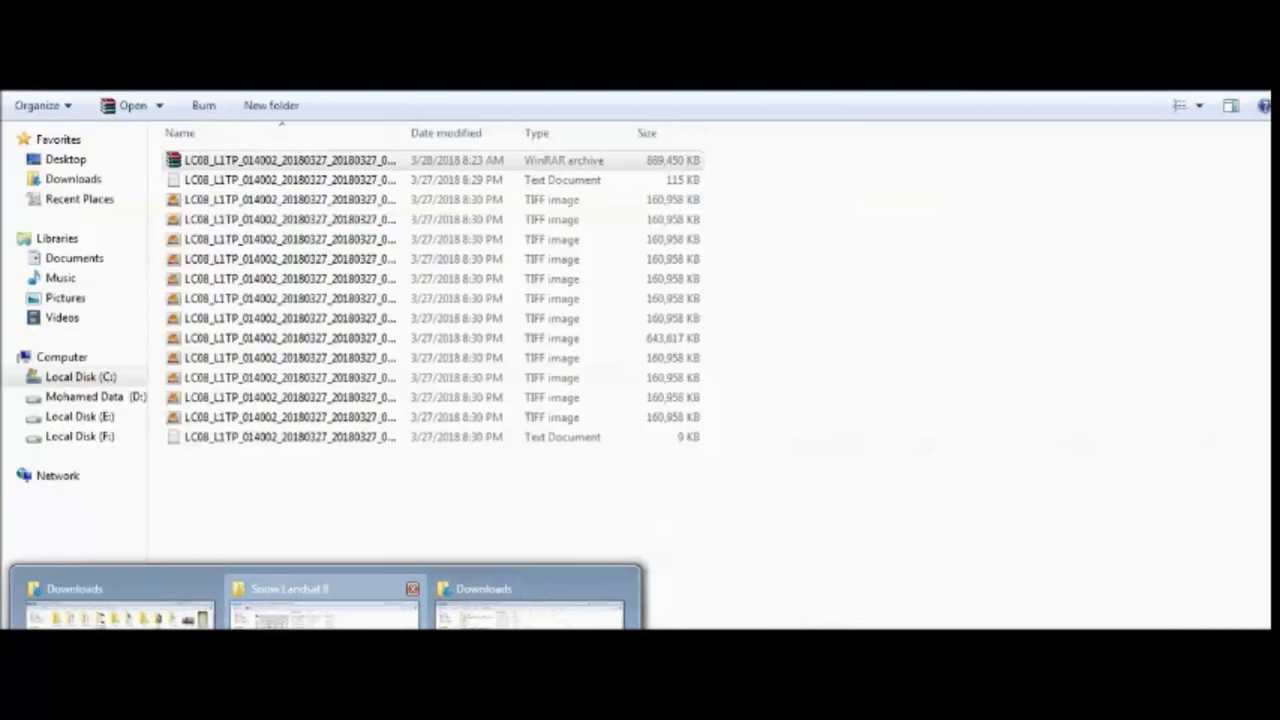
pyautogui.click(325, 605)
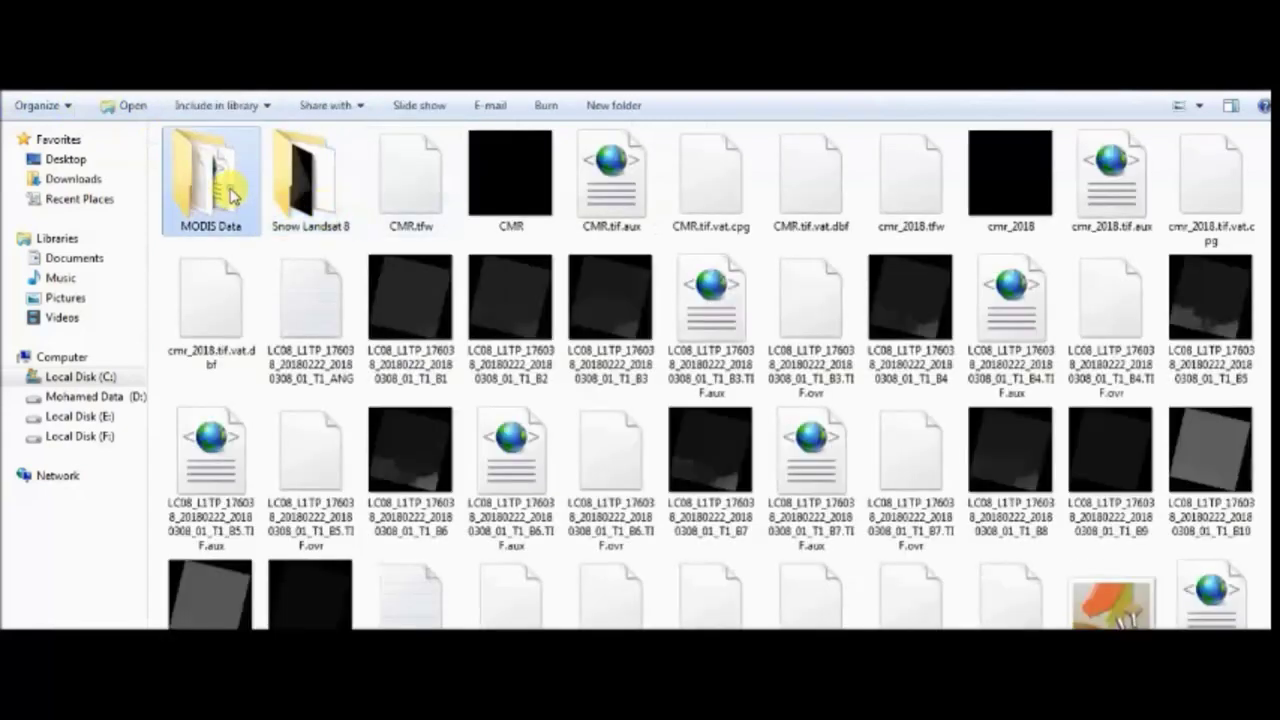
pyautogui.doubleClick(230, 195)
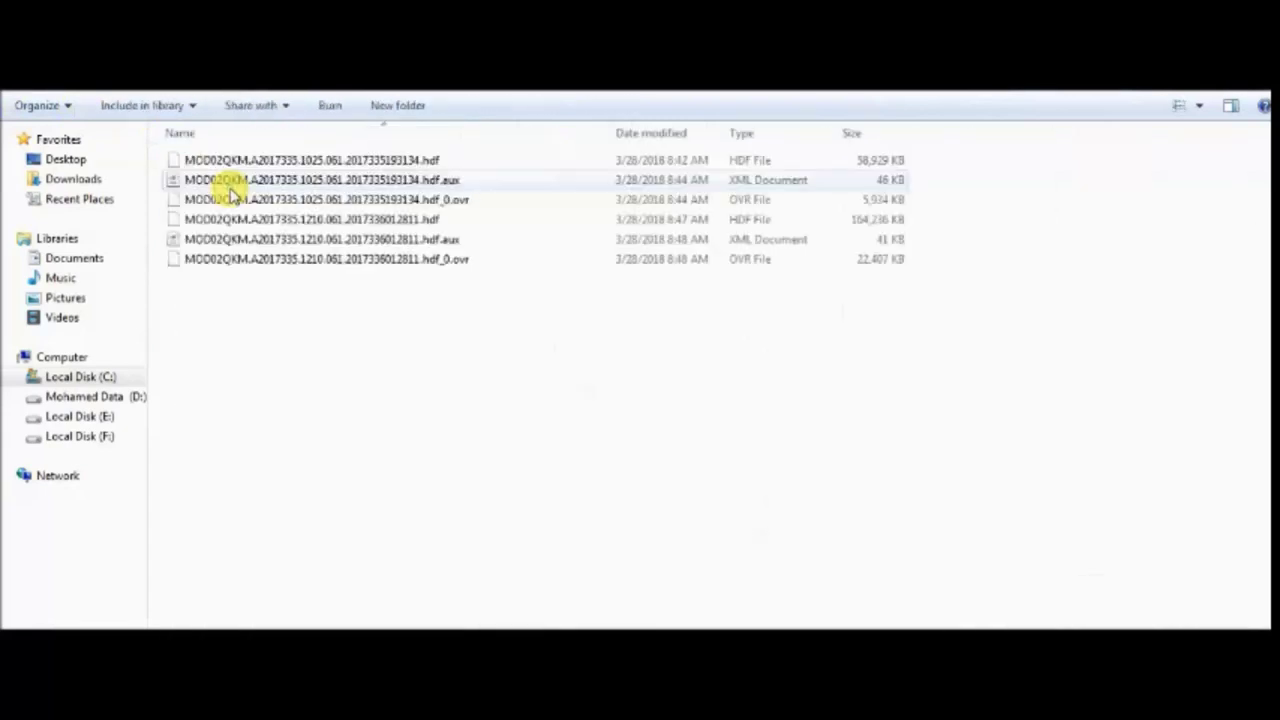
pyautogui.rightClick(268, 350)
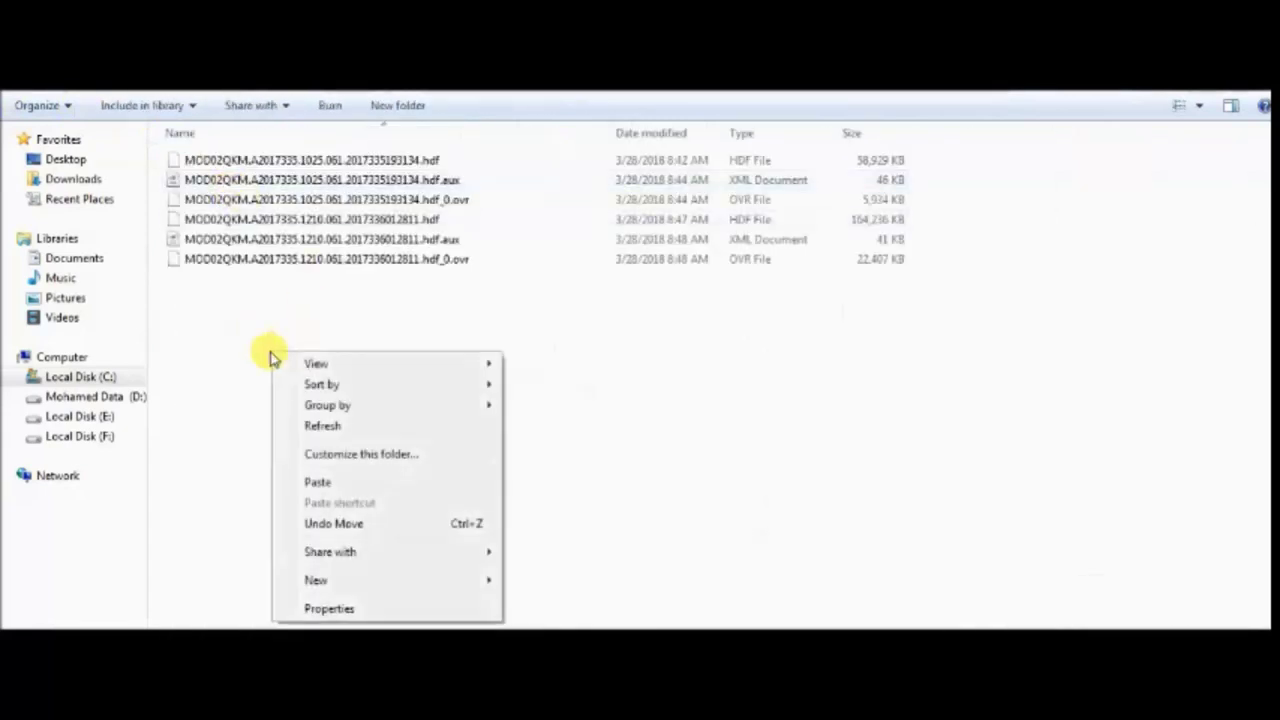
pyautogui.click(362, 487)
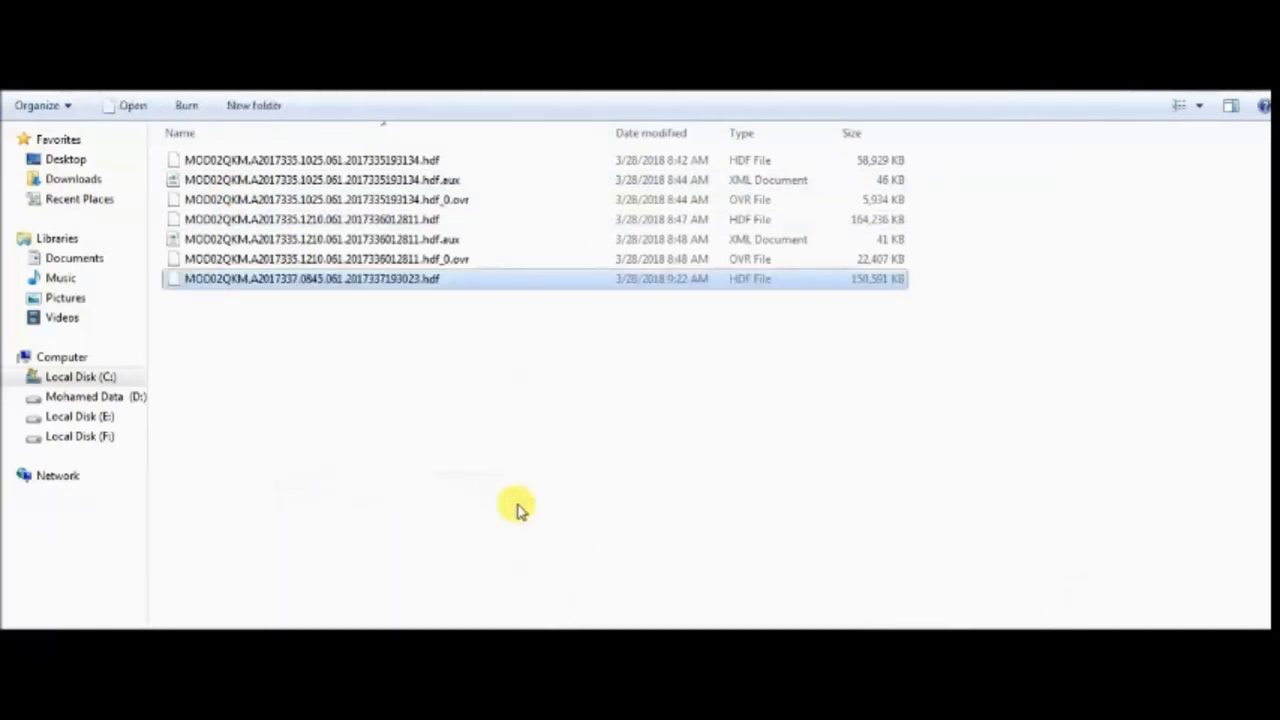
# Switch to ArcMap, dismiss the Getting Started dialog and close the ArcToolbox window
pyautogui.click(565, 490)
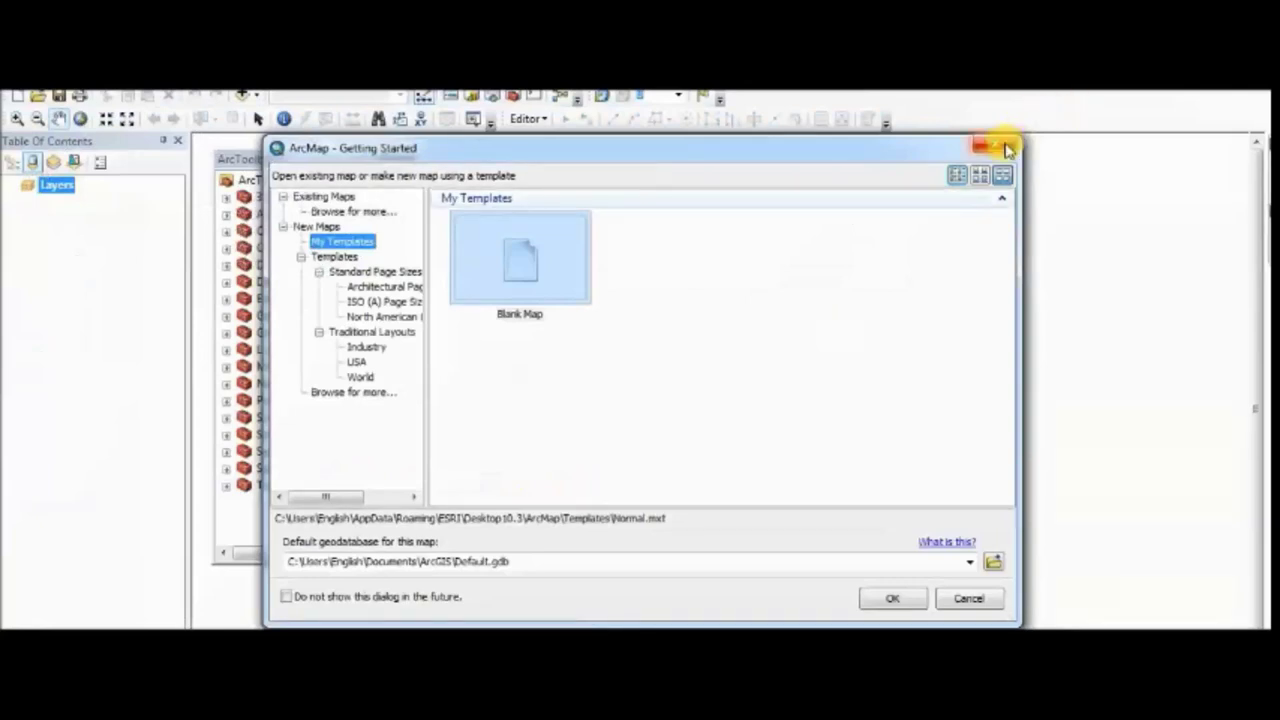
pyautogui.click(1004, 143)
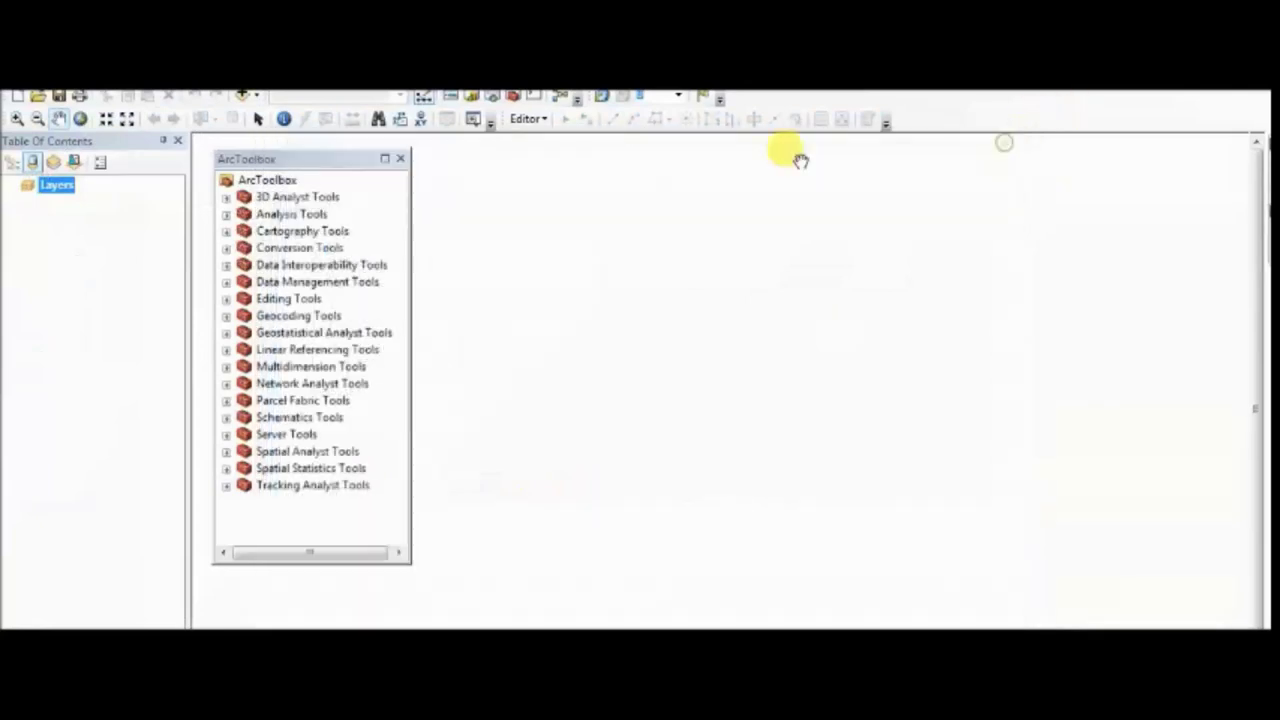
pyautogui.click(401, 162)
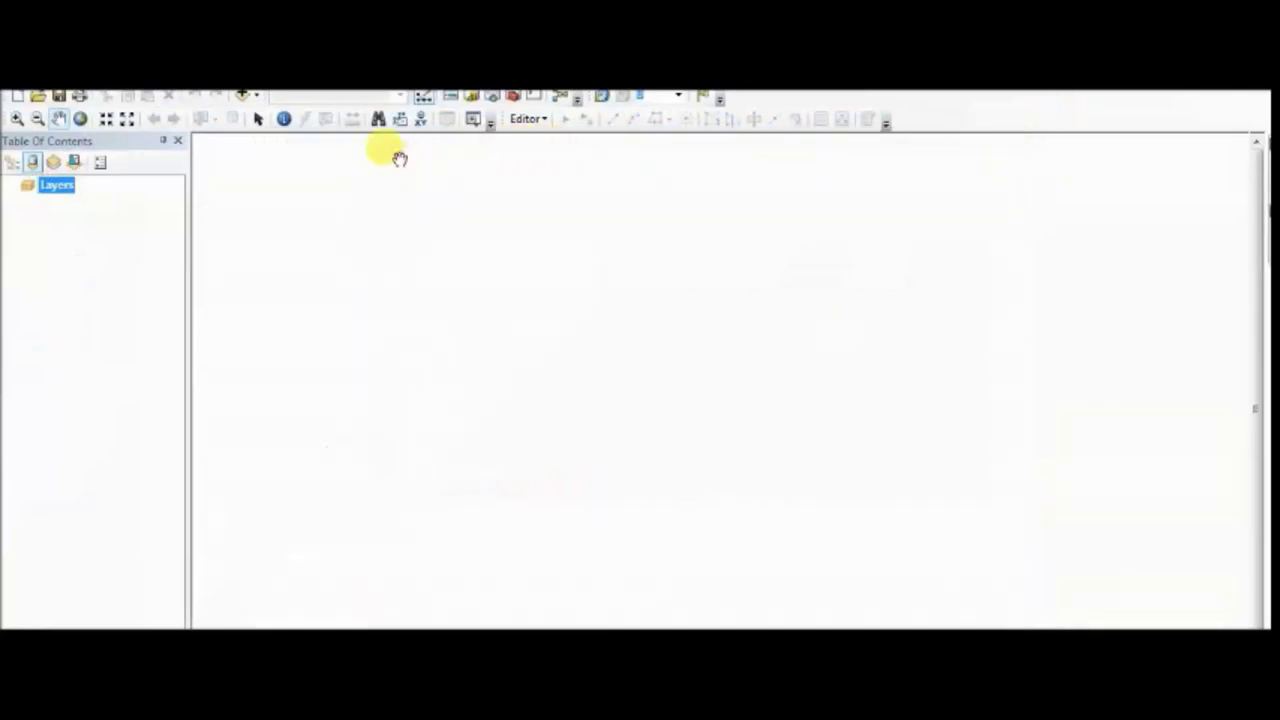
# Add MOD02QKM.A2017337.0845.061.2017337193023.hdf to the map with all subdatasets as an RGB layer, and build its pyramids
pyautogui.click(241, 97)
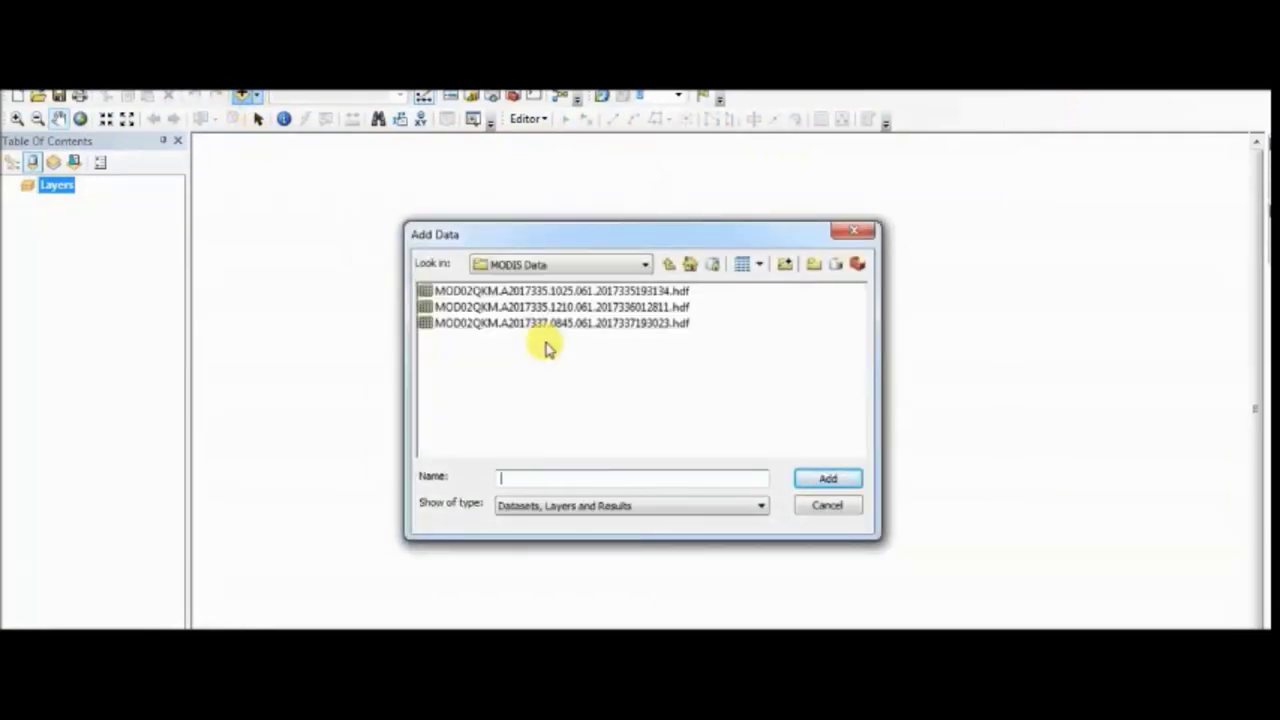
pyautogui.click(674, 323)
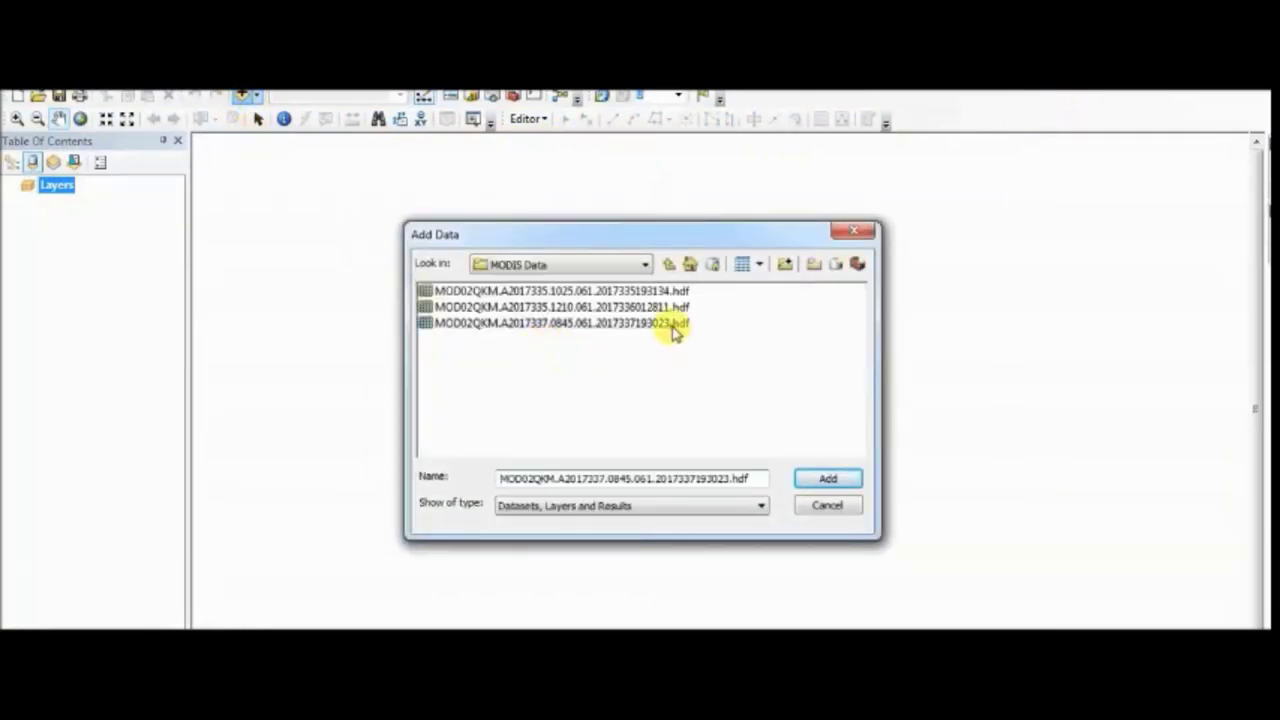
pyautogui.click(827, 479)
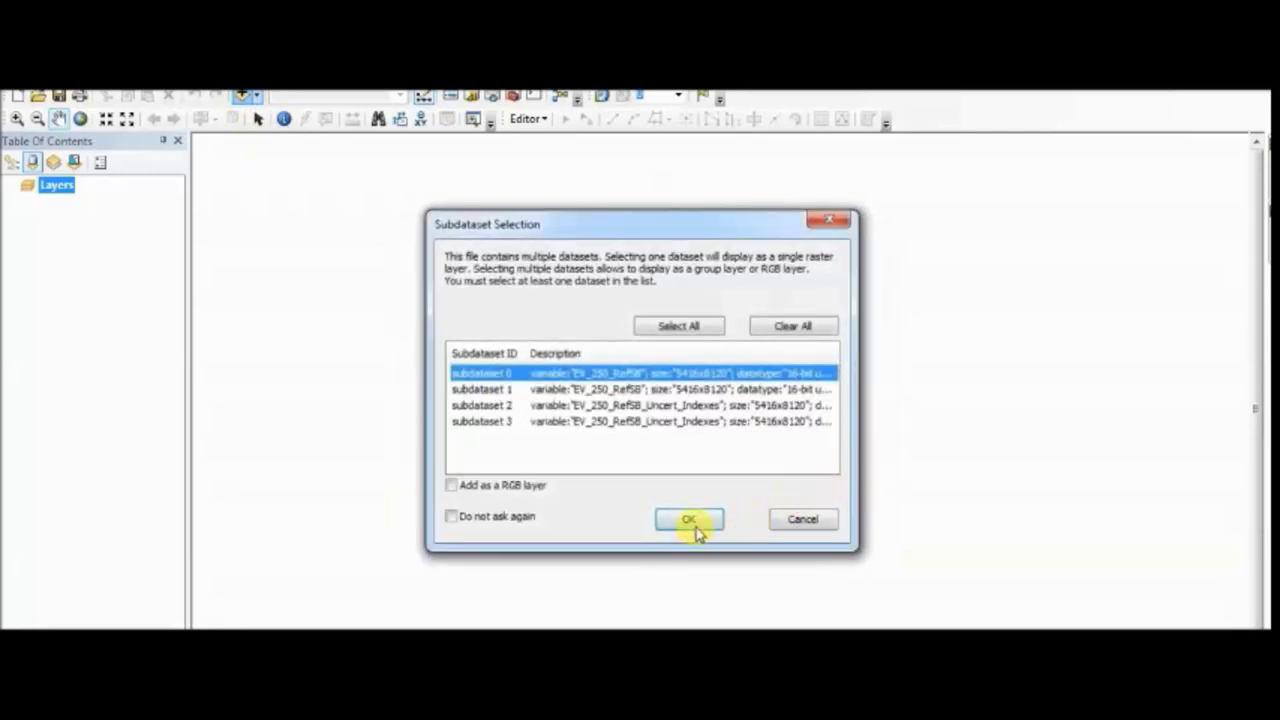
pyautogui.click(678, 326)
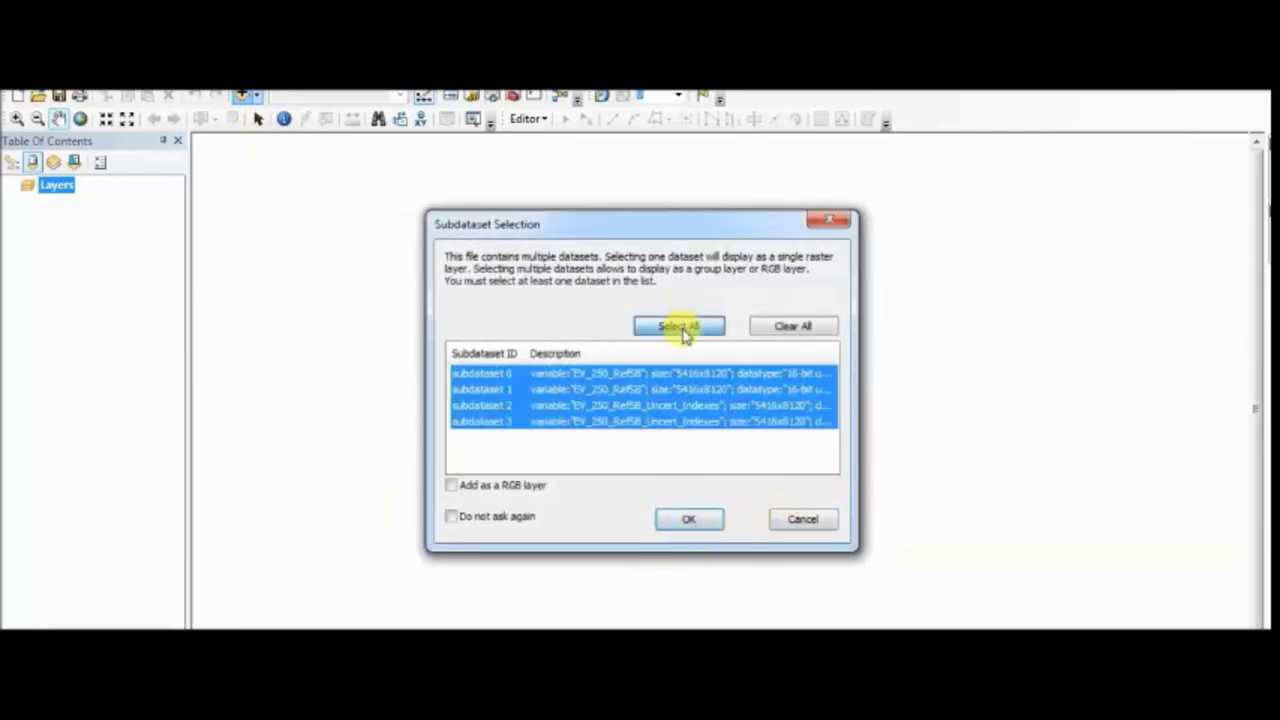
pyautogui.click(523, 487)
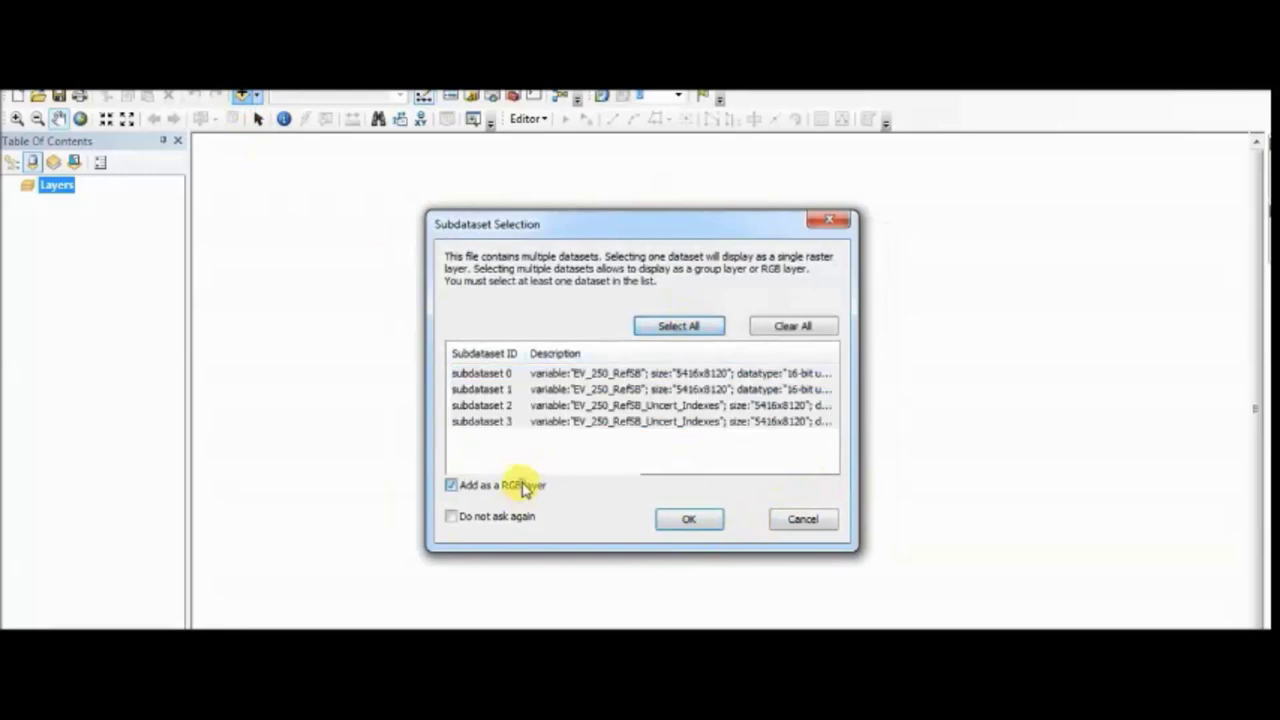
pyautogui.click(687, 522)
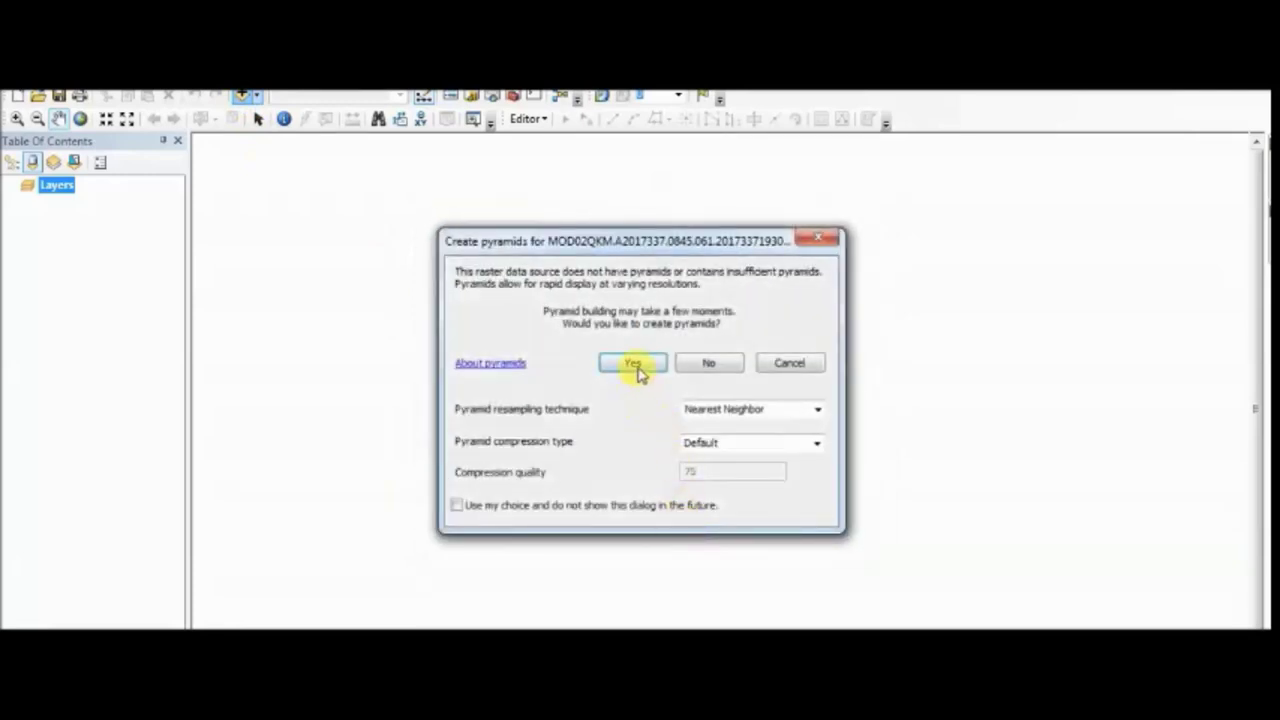
pyautogui.click(636, 366)
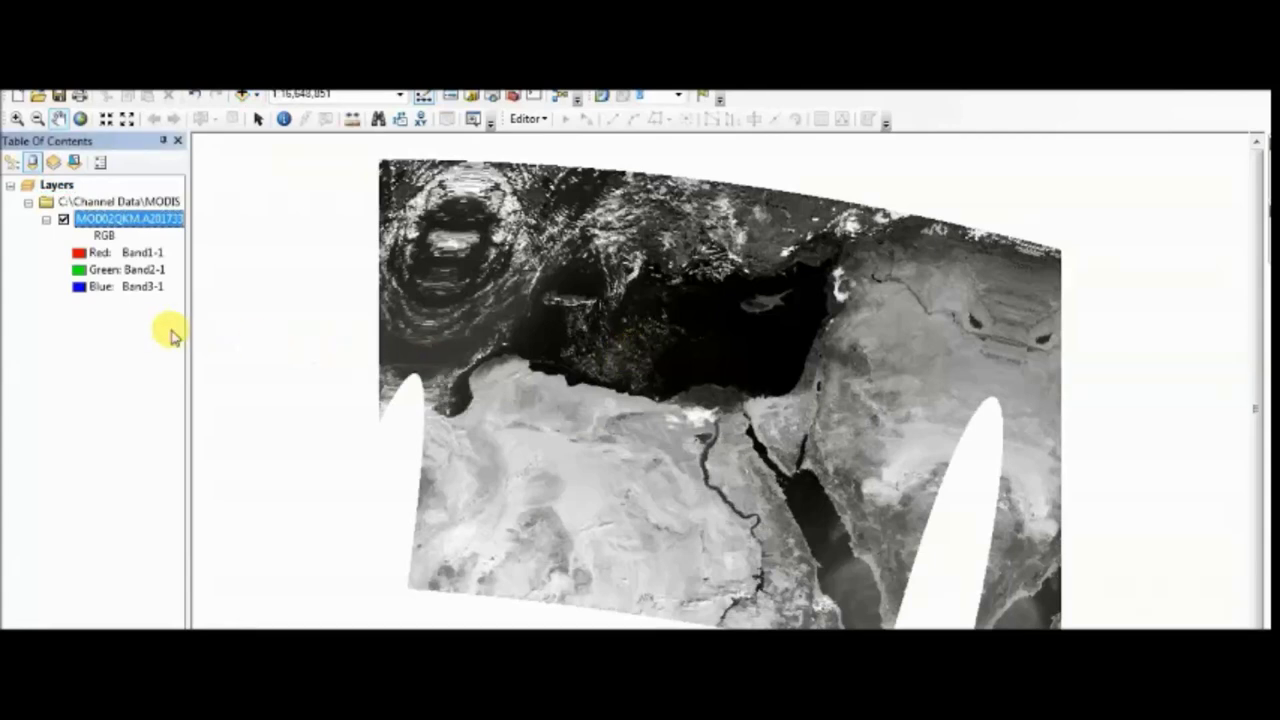
# Try Band4-1 for the blue channel and Band3-1 for the red channel of the MODIS layer
pyautogui.click(78, 288)
pyautogui.click(130, 384)
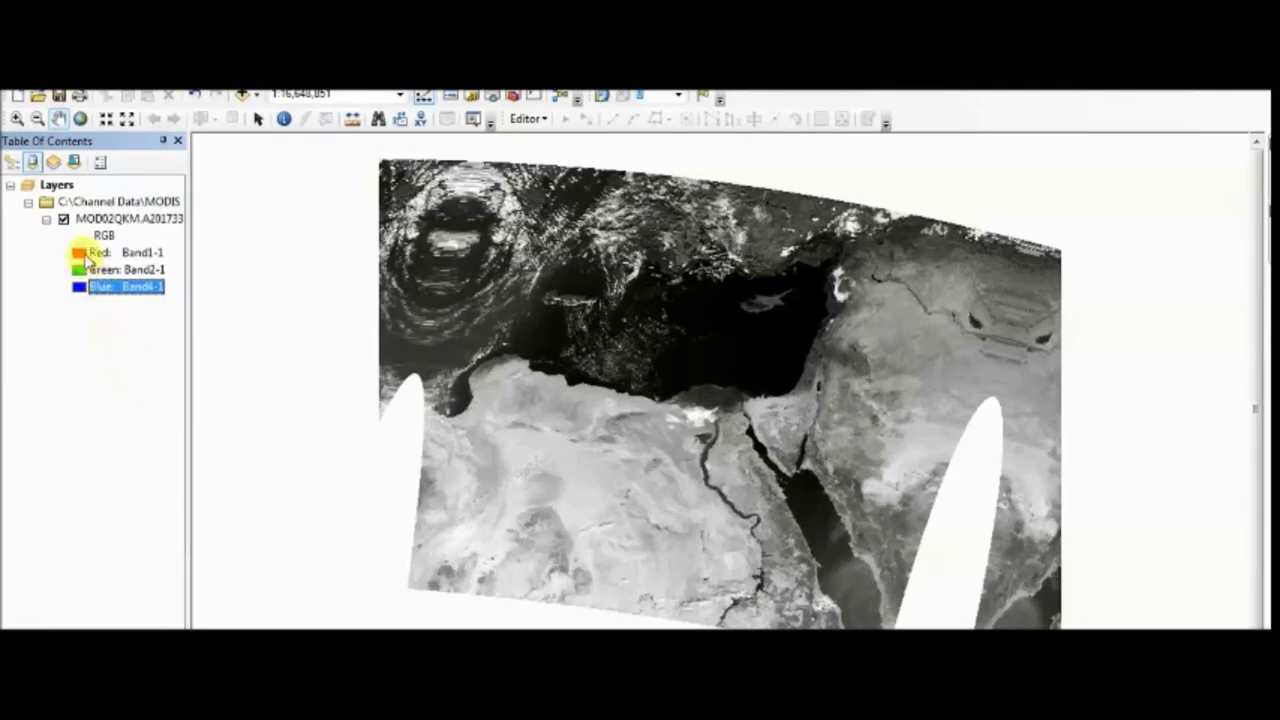
pyautogui.click(88, 258)
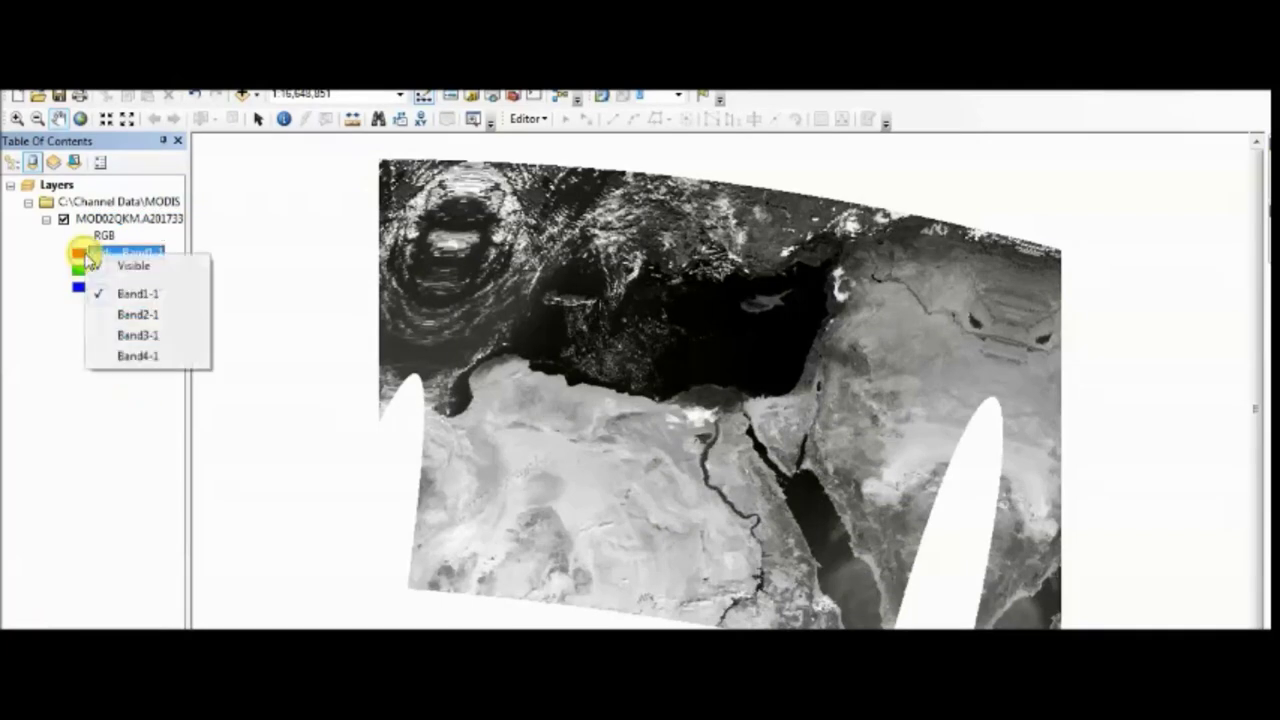
pyautogui.click(125, 329)
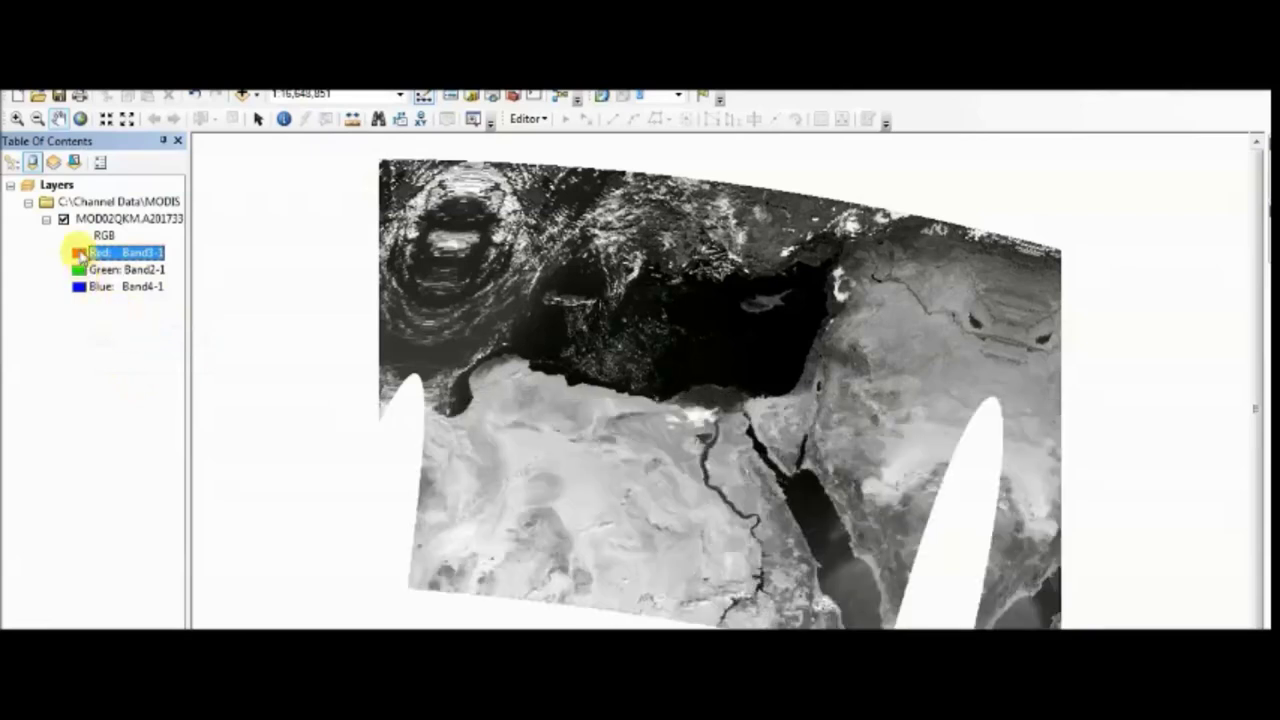
# Set the MODIS layer's RGB composite to Band4-1 for red, Band3-1 for green and Band2-1 for blue
pyautogui.click(81, 256)
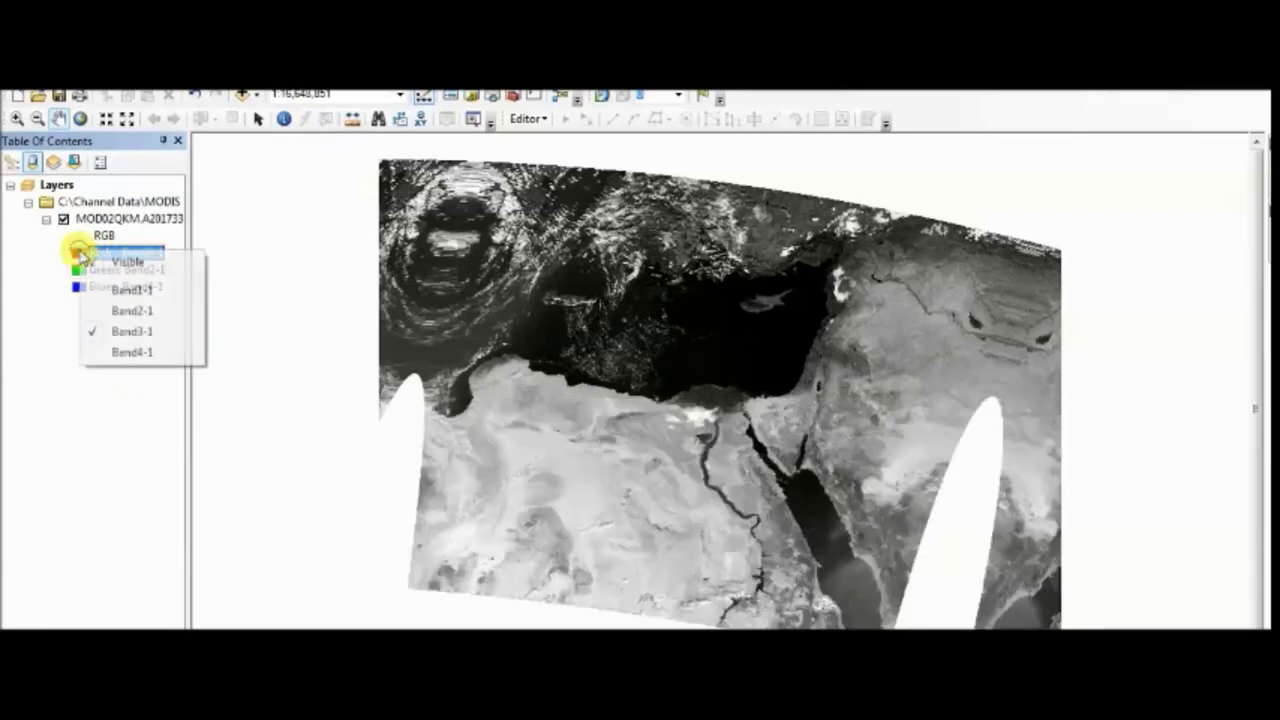
pyautogui.click(138, 352)
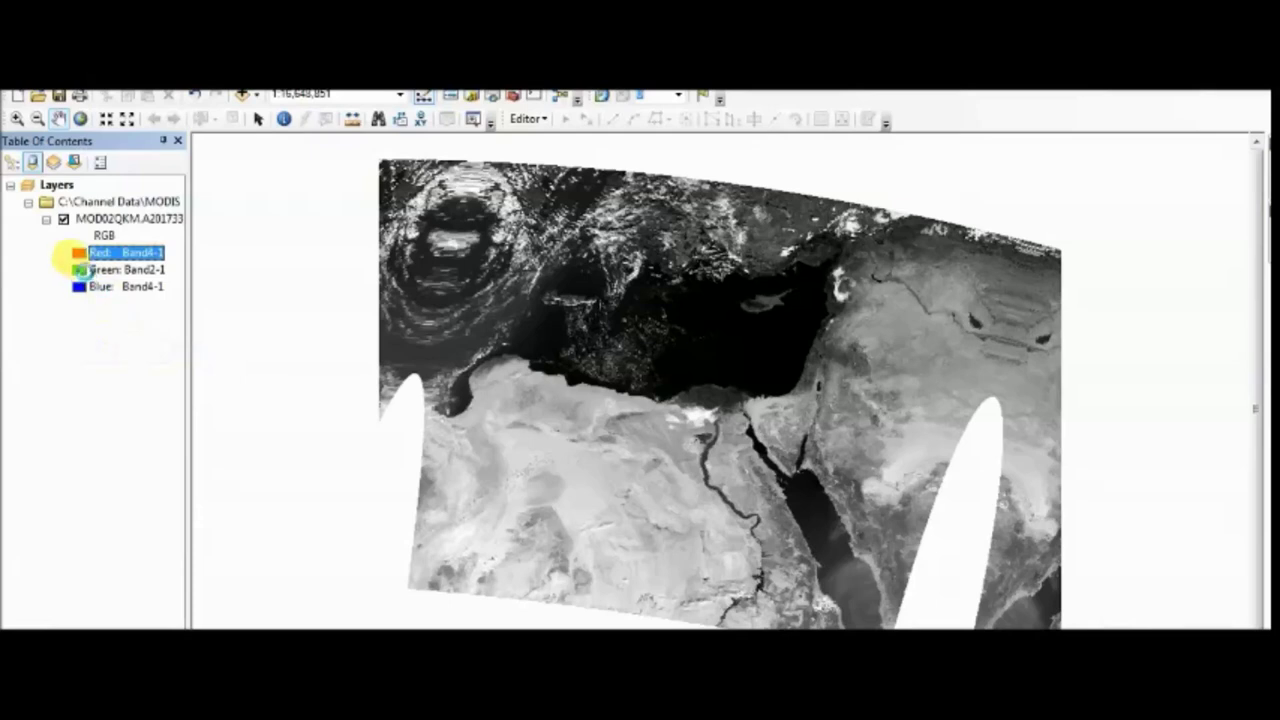
pyautogui.click(82, 272)
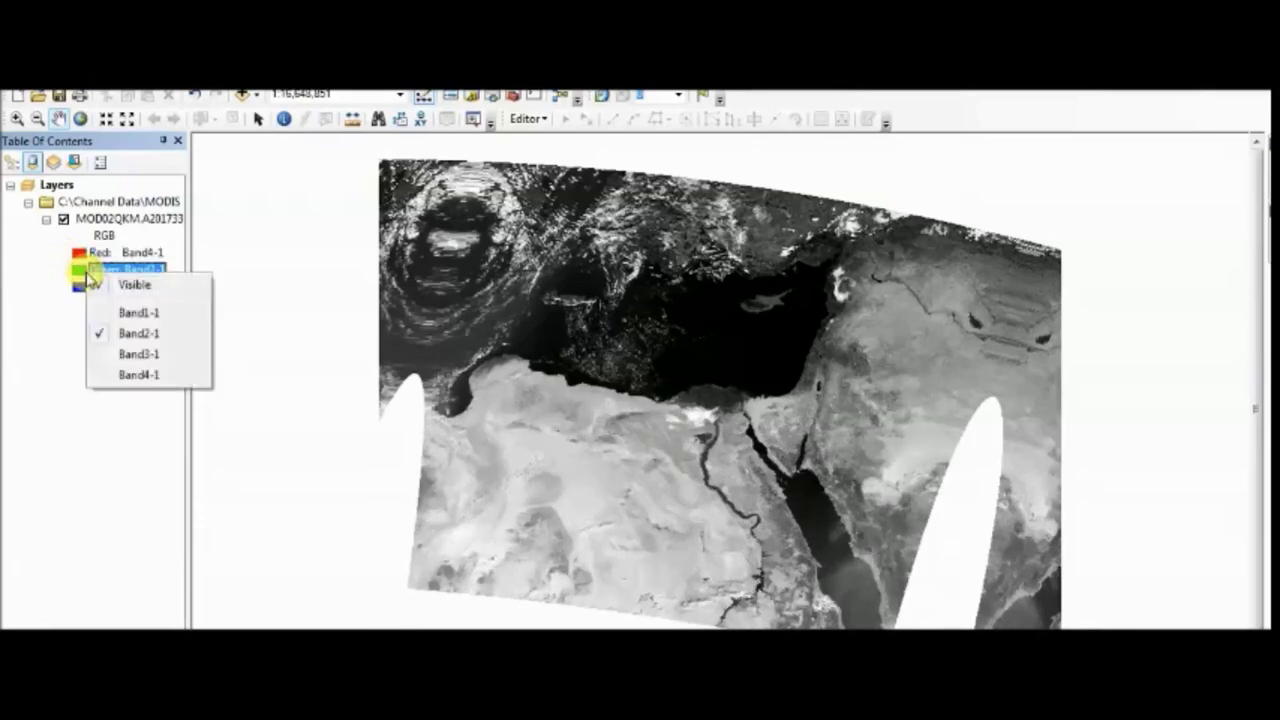
pyautogui.click(146, 357)
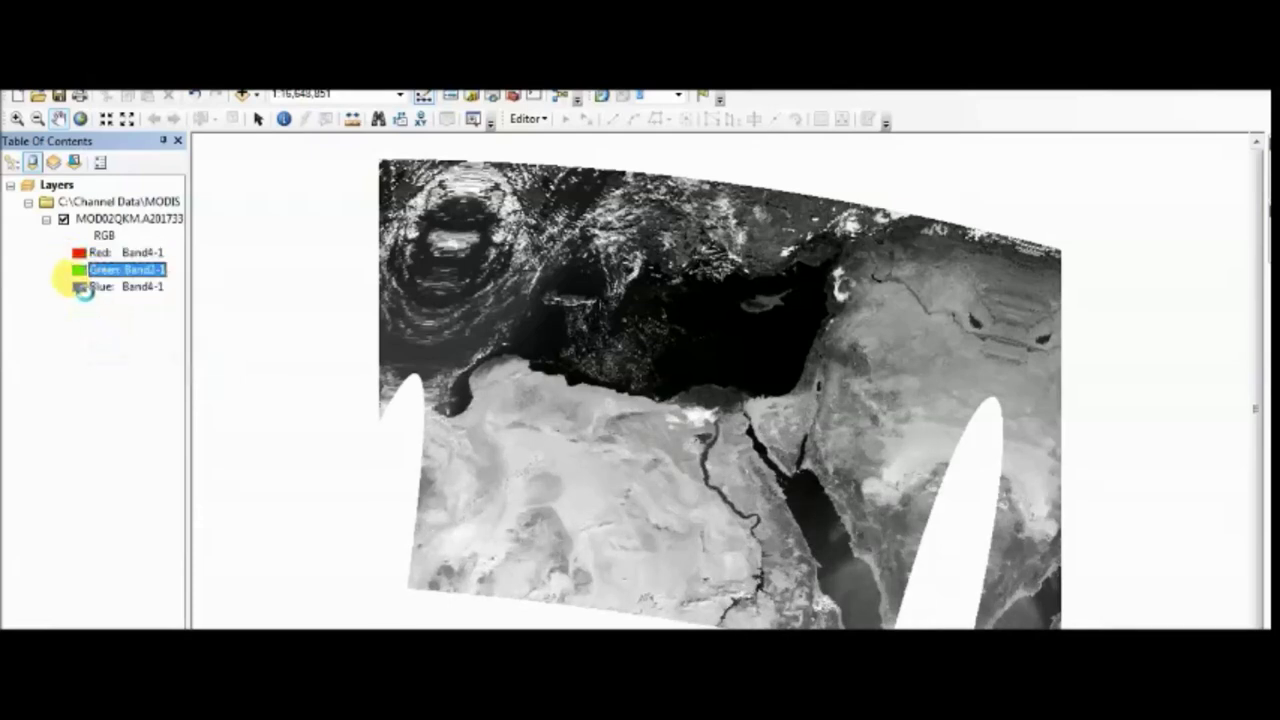
pyautogui.click(84, 290)
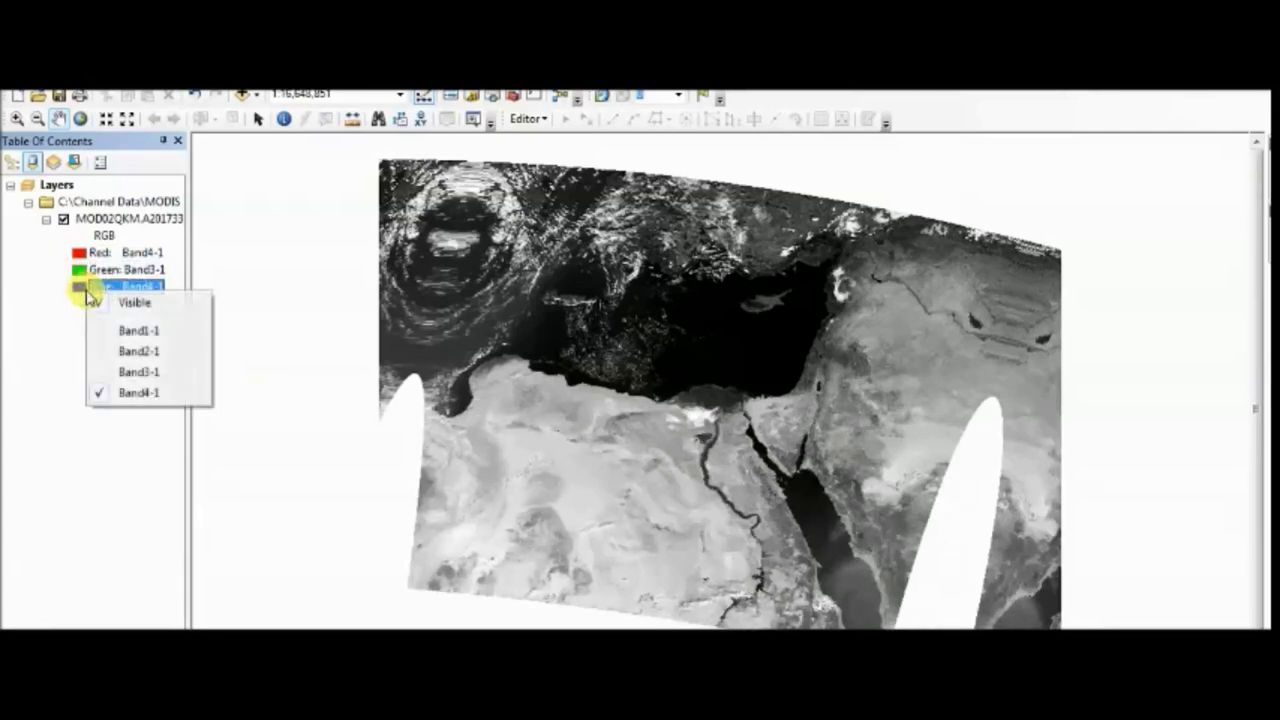
pyautogui.click(132, 349)
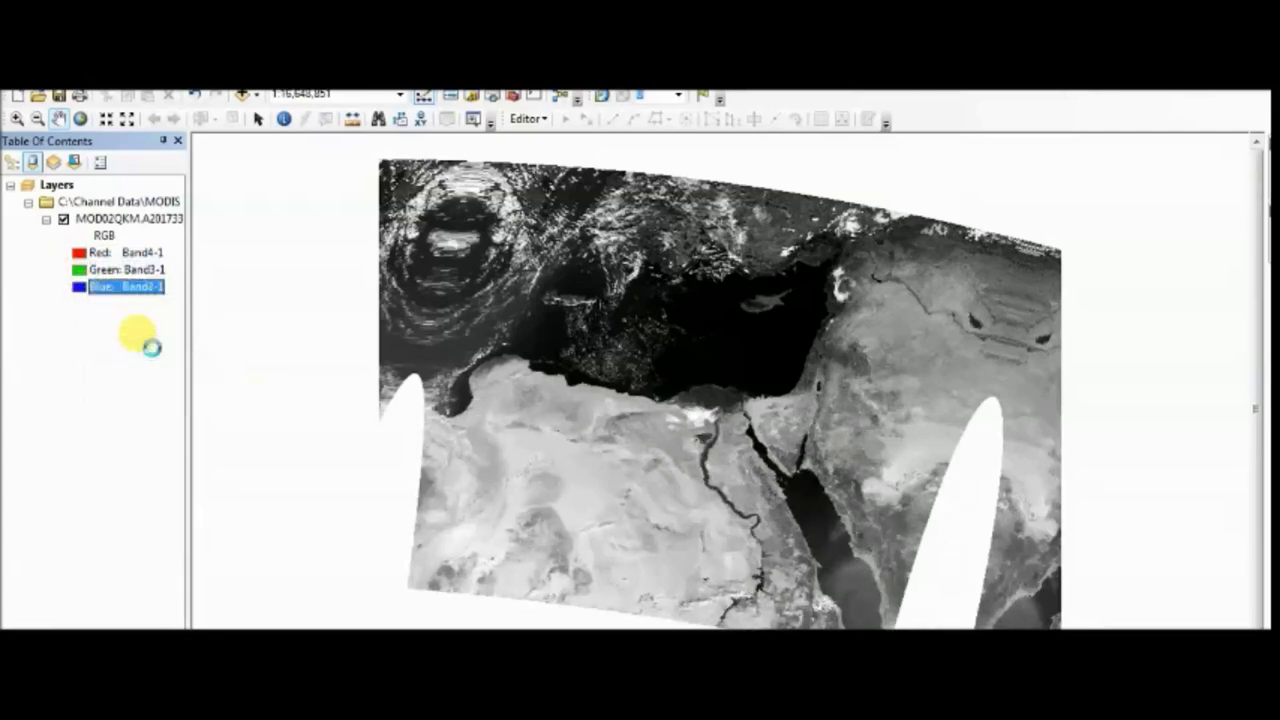
pyautogui.click(152, 352)
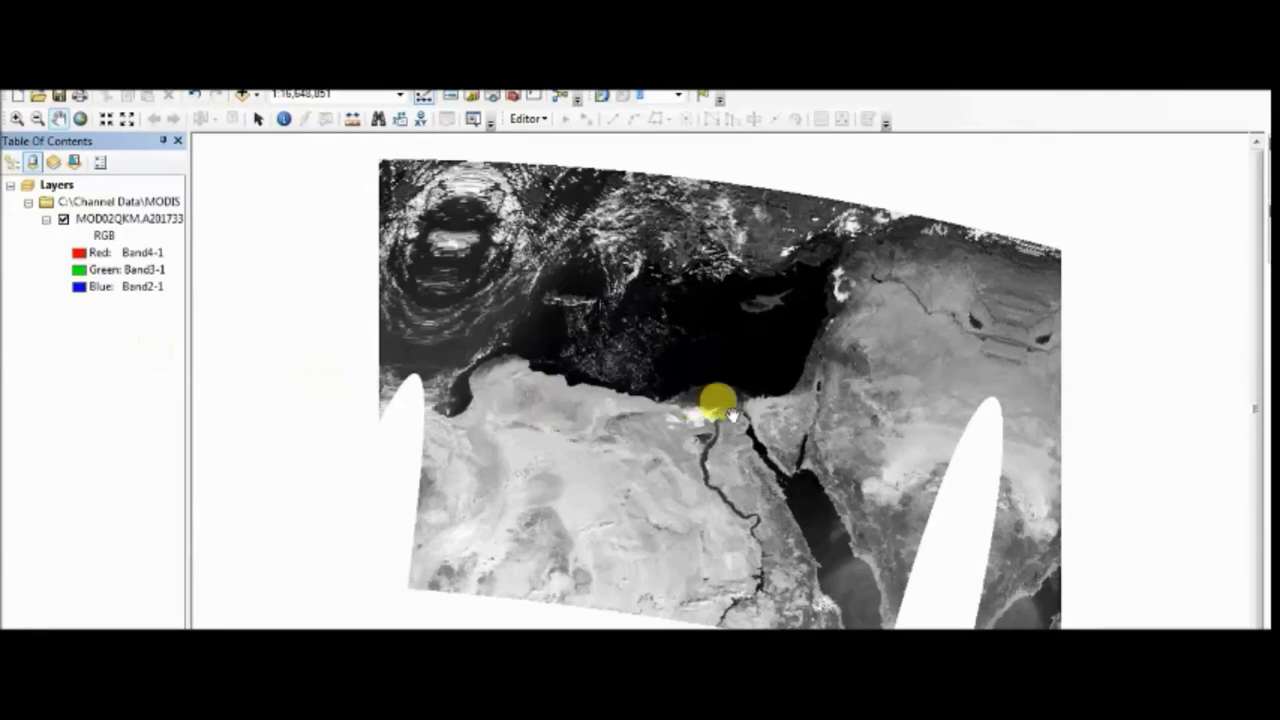
# Examine the MODIS layer's source properties, including its number of bands, and close them without changes
pyautogui.click(16, 118)
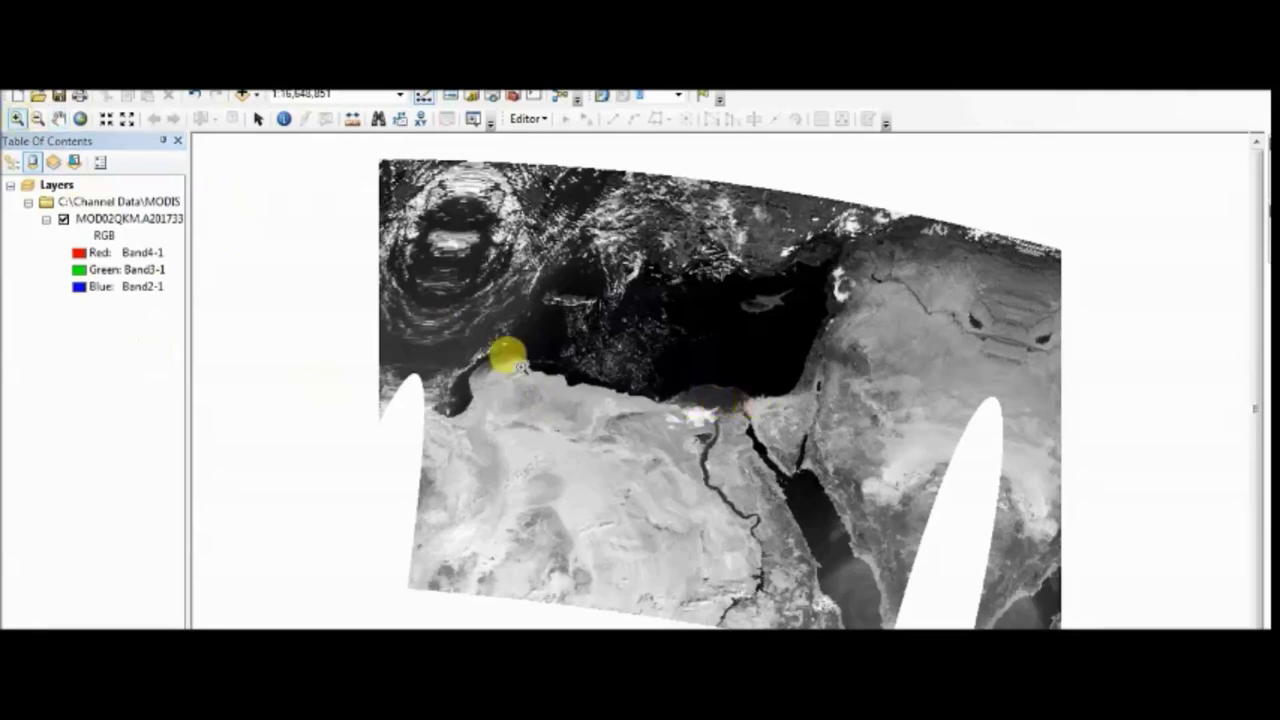
pyautogui.moveTo(786, 367); pyautogui.dragTo(644, 448)
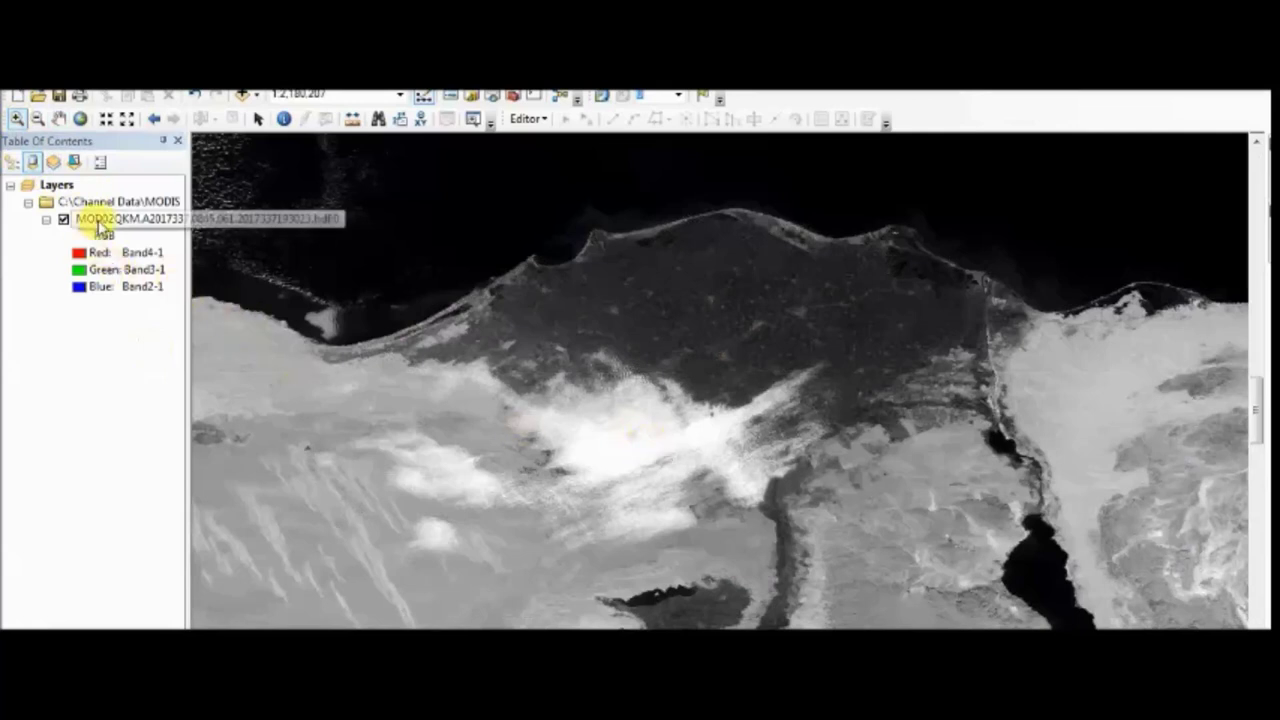
pyautogui.rightClick(101, 224)
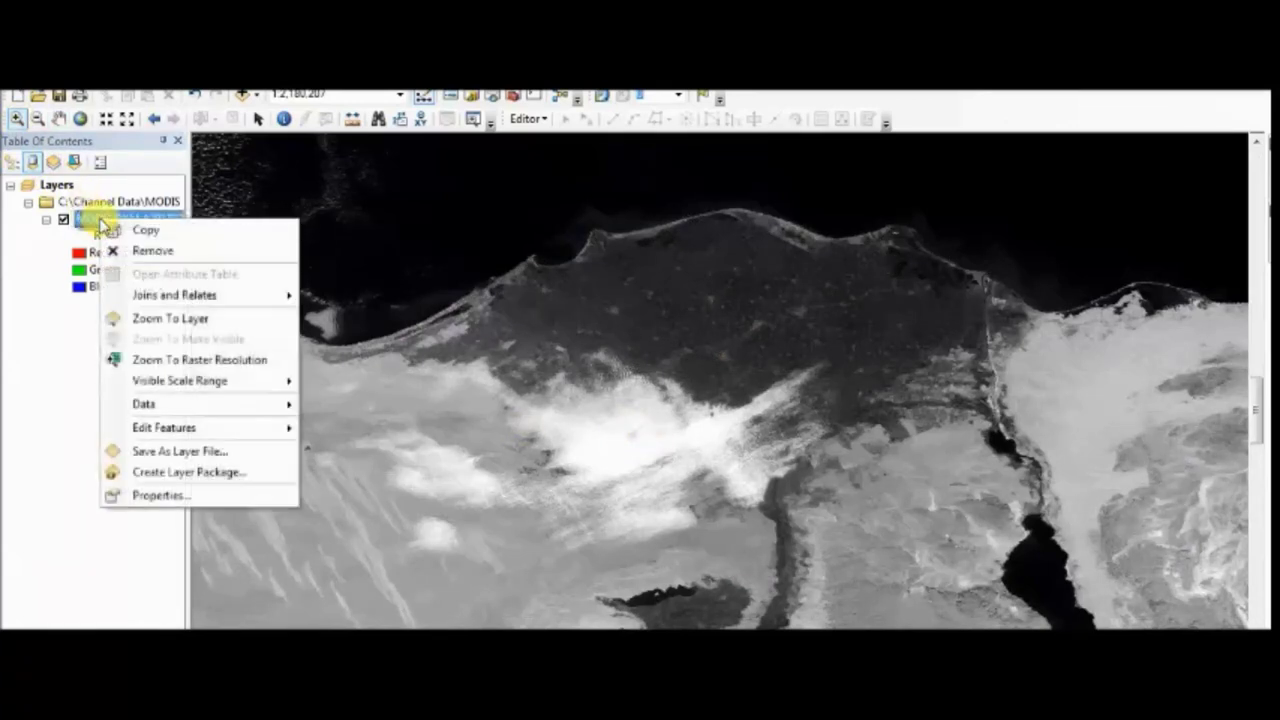
pyautogui.click(183, 493)
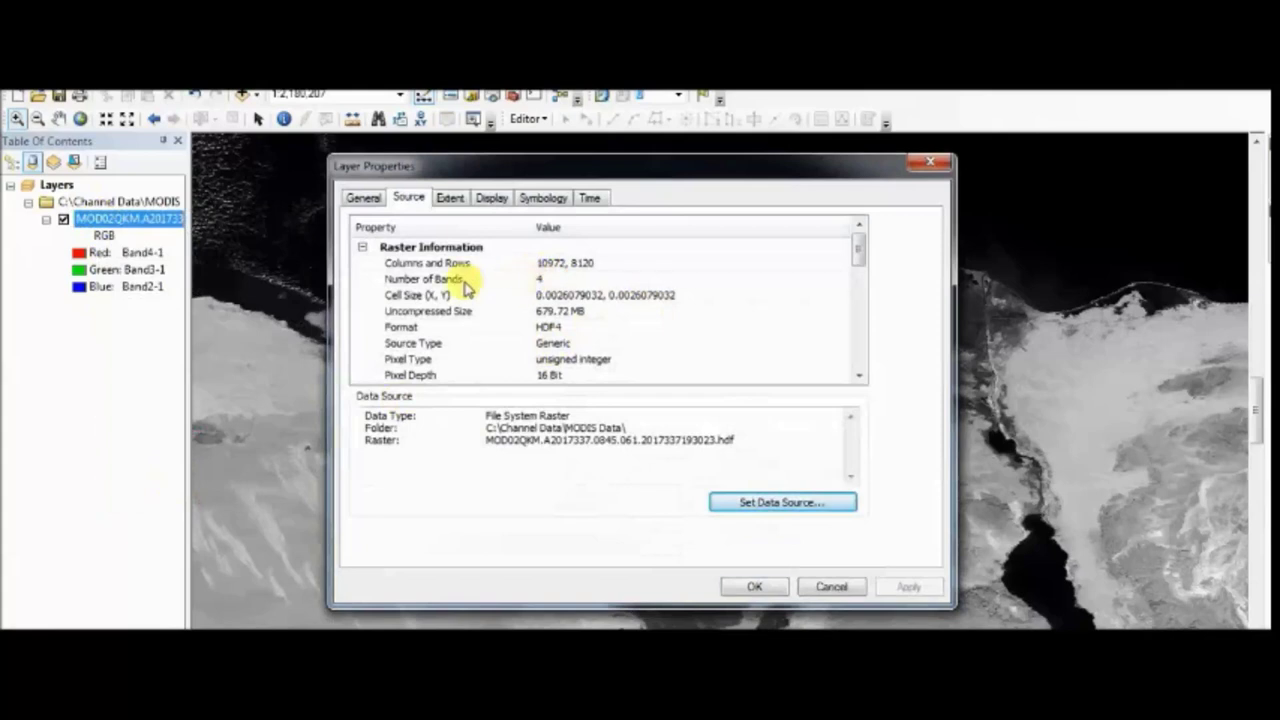
pyautogui.click(530, 277)
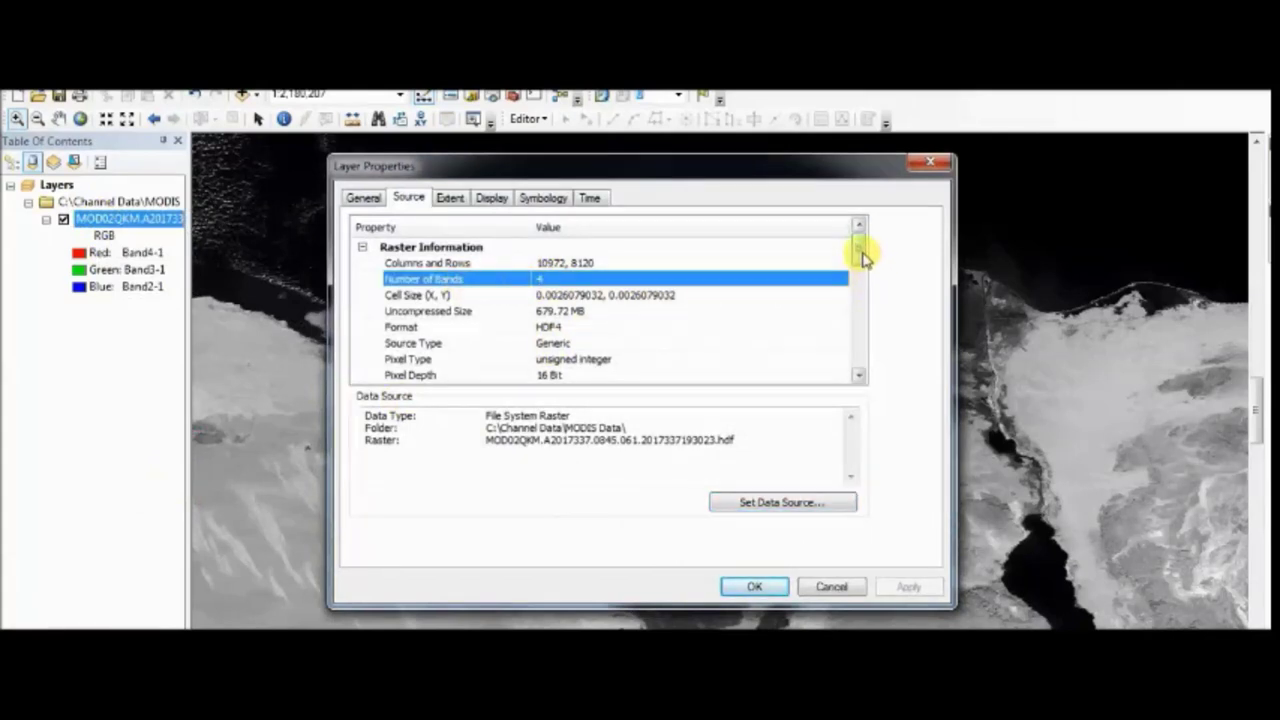
pyautogui.moveTo(862, 255)
pyautogui.mouseDown()
pyautogui.moveTo(868, 366)
pyautogui.moveTo(857, 306)
pyautogui.moveTo(868, 250)
pyautogui.mouseUp()
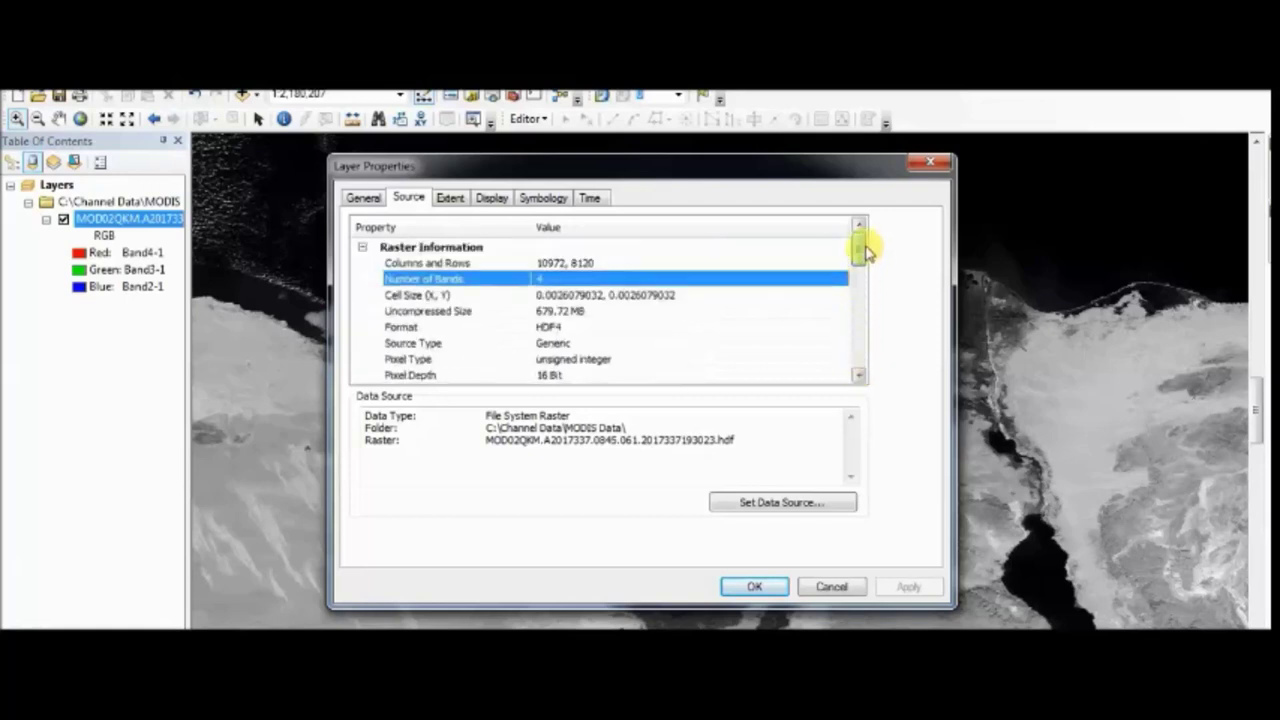
pyautogui.click(928, 168)
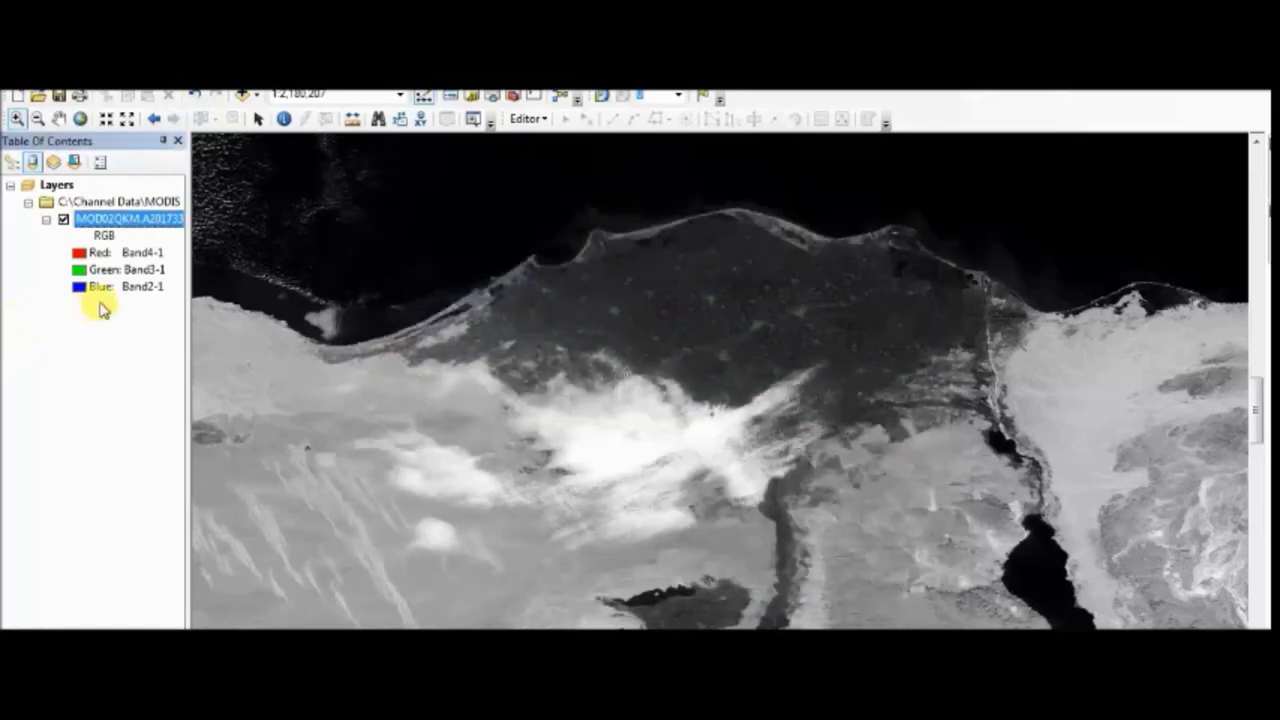
pyautogui.scroll(2, 656, 358)
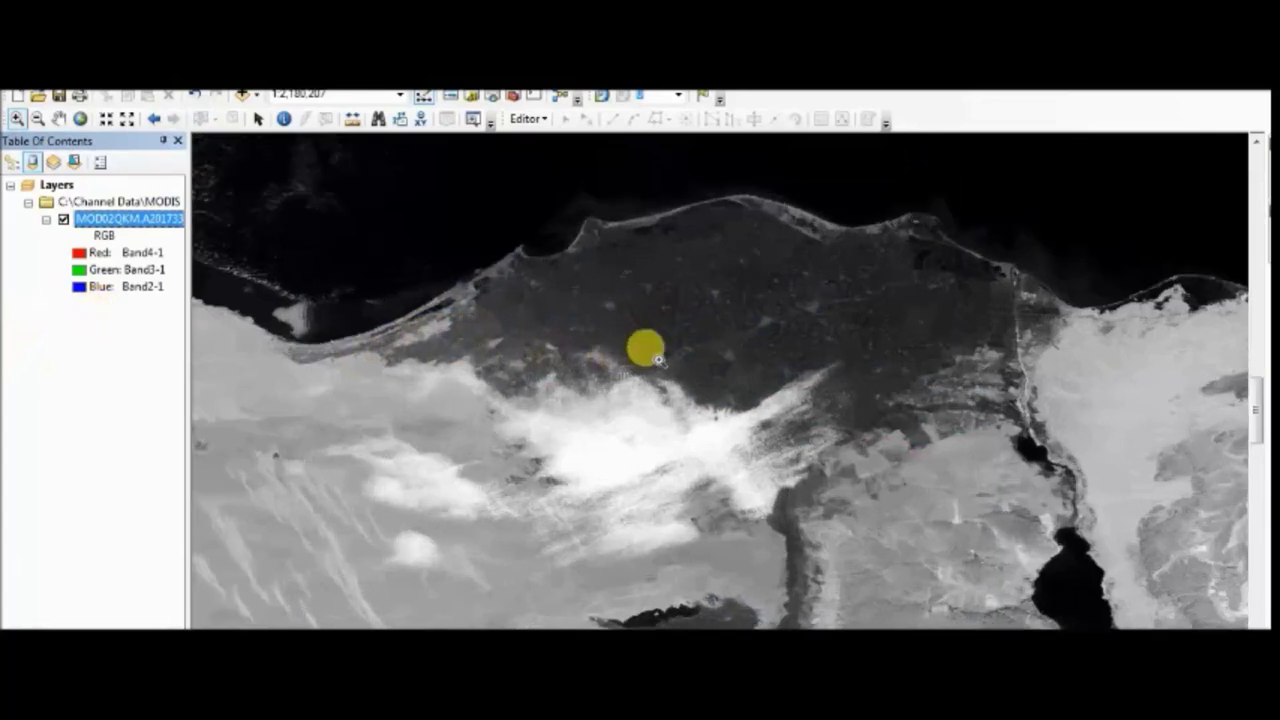
pyautogui.scroll(-4, 658, 359)
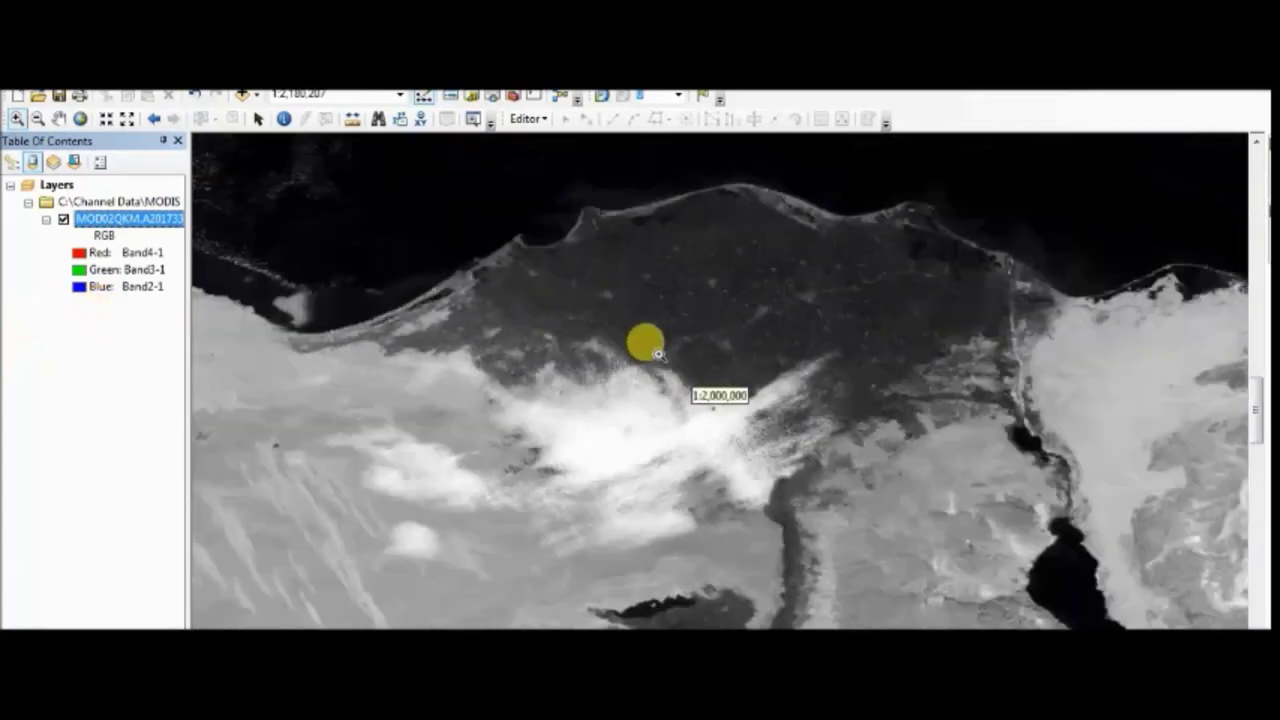
pyautogui.scroll(-3, 659, 352)
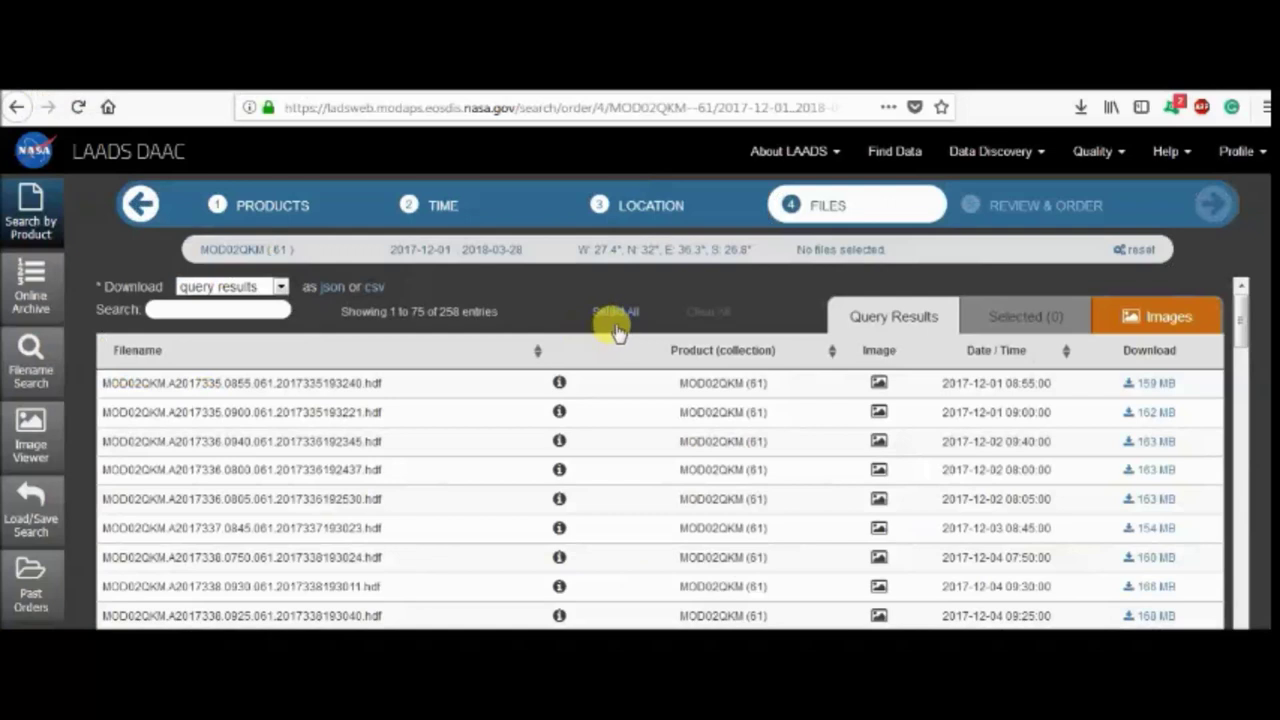
# In the LAADS DAAC product search in the browser, choose the MODIS:Aqua sensor and collection 61 - MODIS Collection 6.1
pyautogui.click(250, 206)
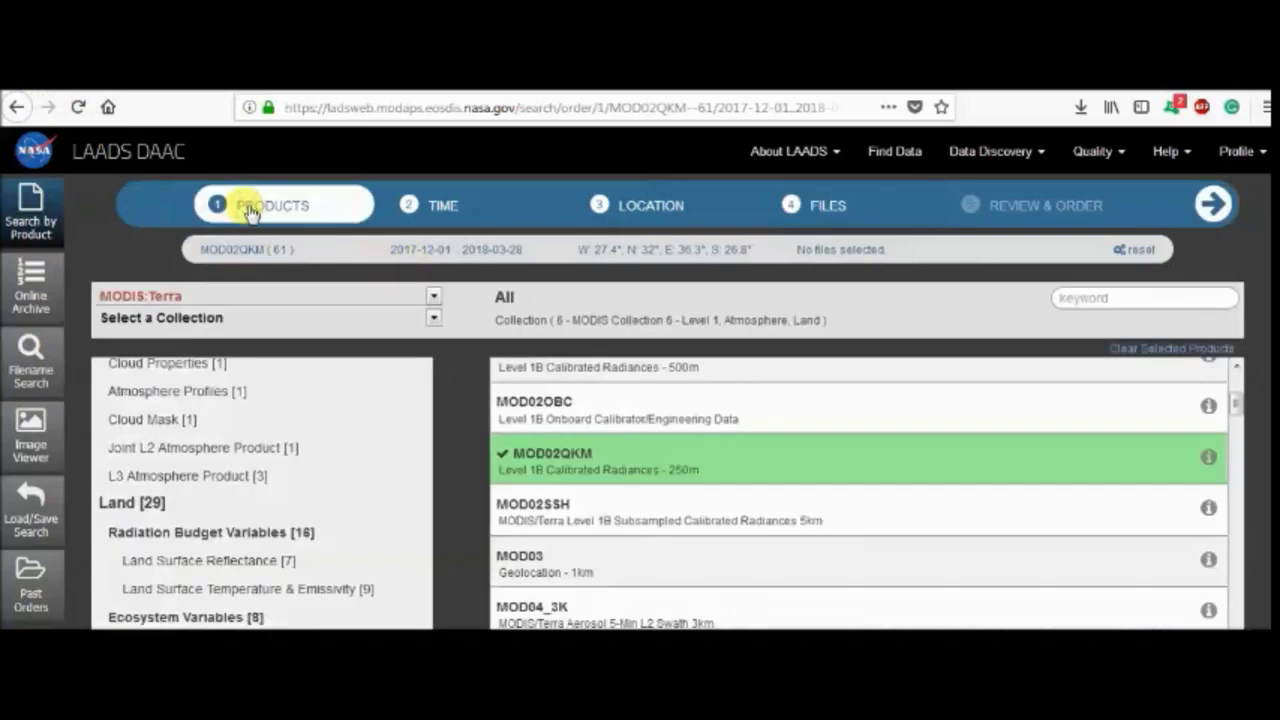
pyautogui.click(434, 296)
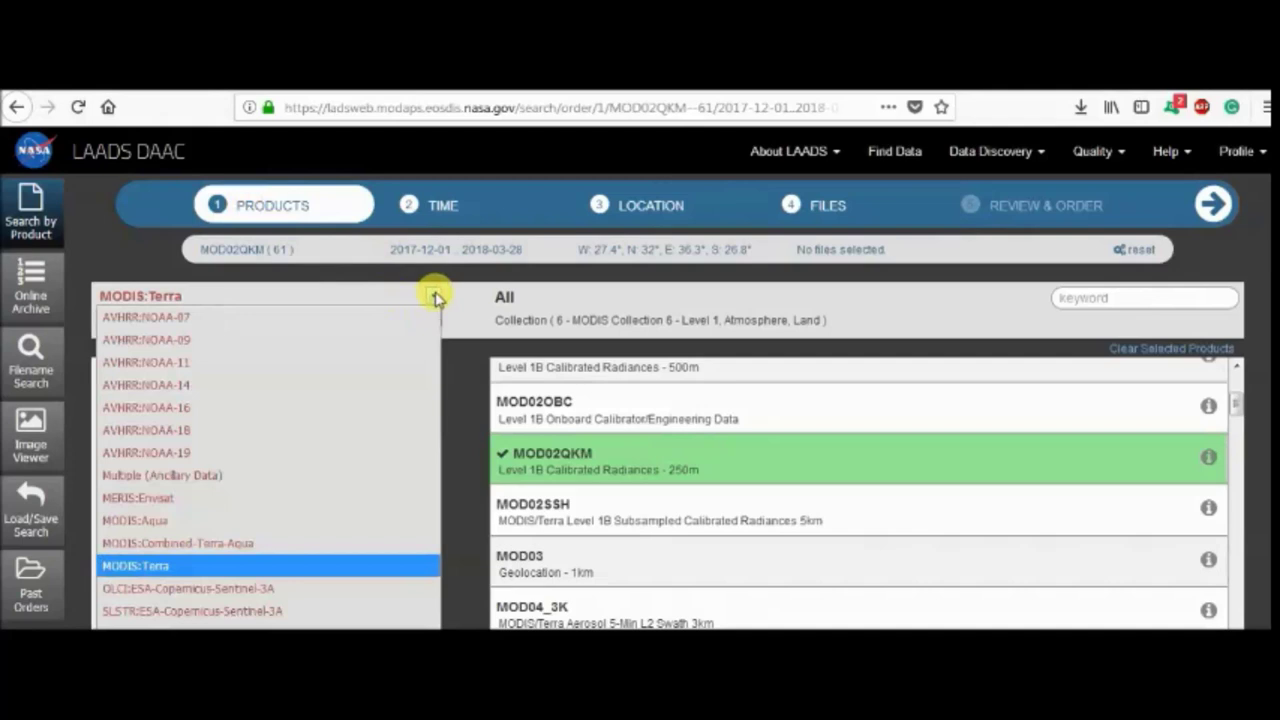
pyautogui.click(340, 520)
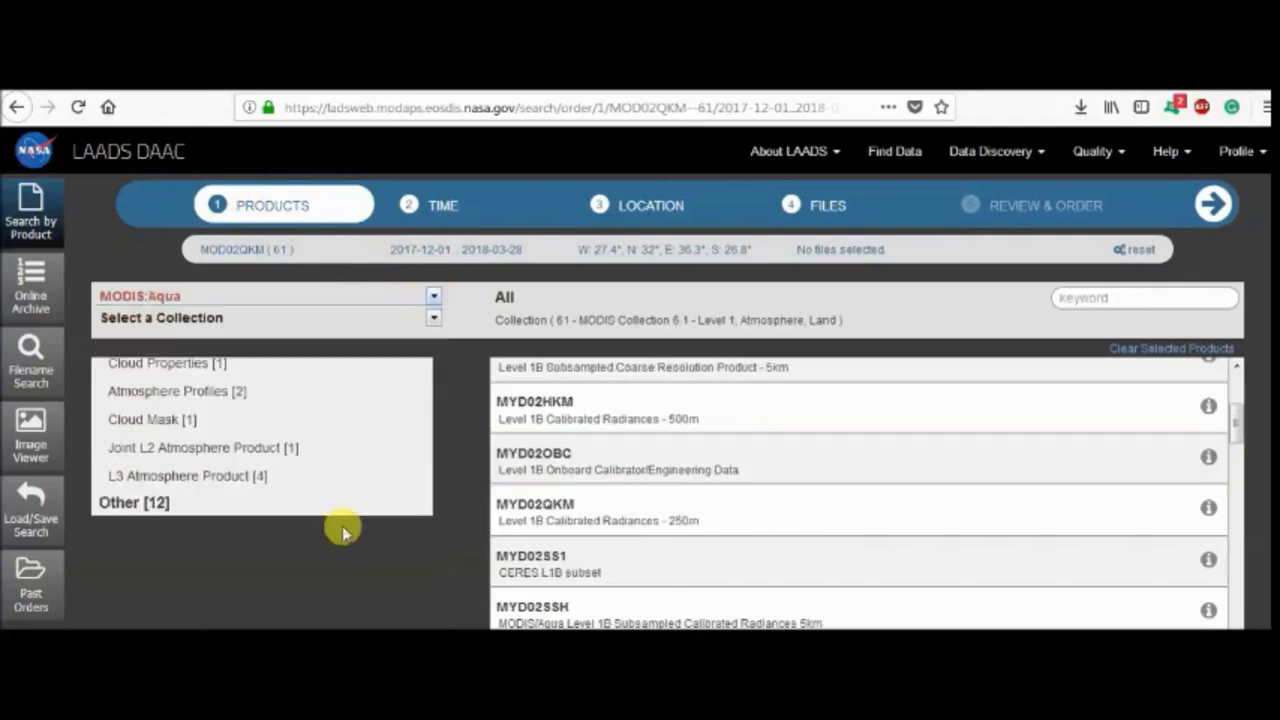
pyautogui.click(434, 320)
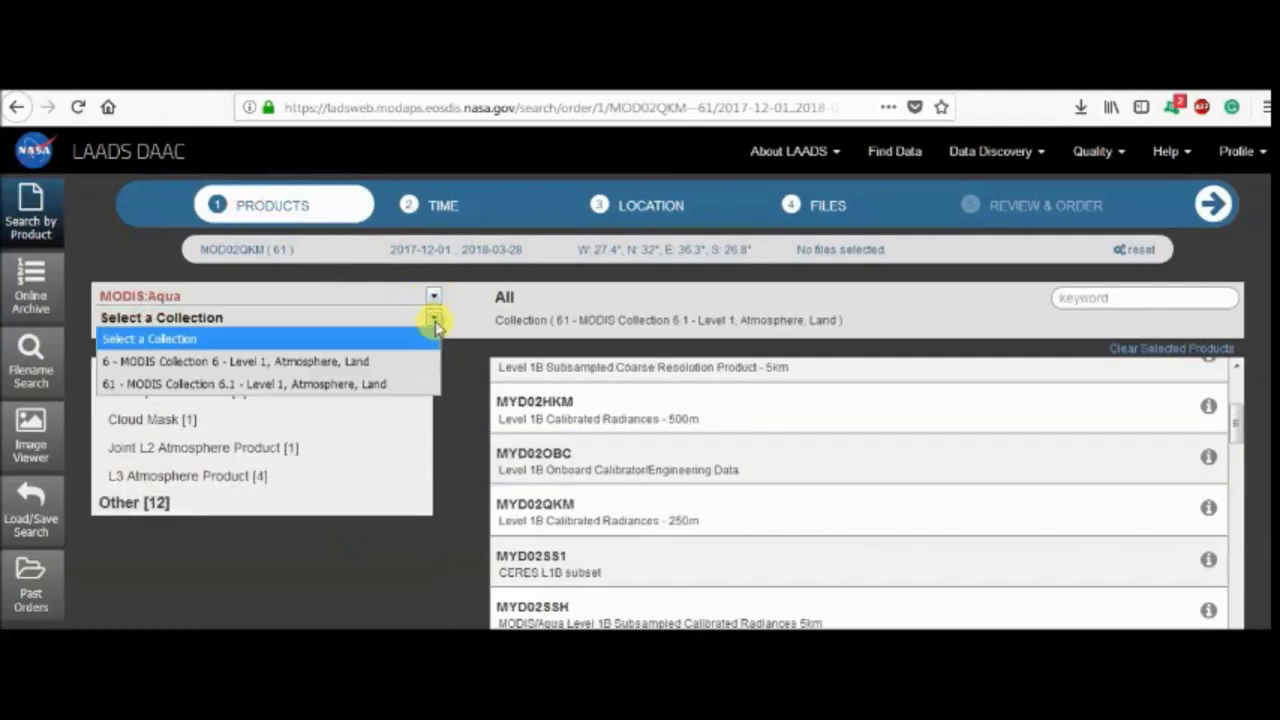
pyautogui.click(389, 385)
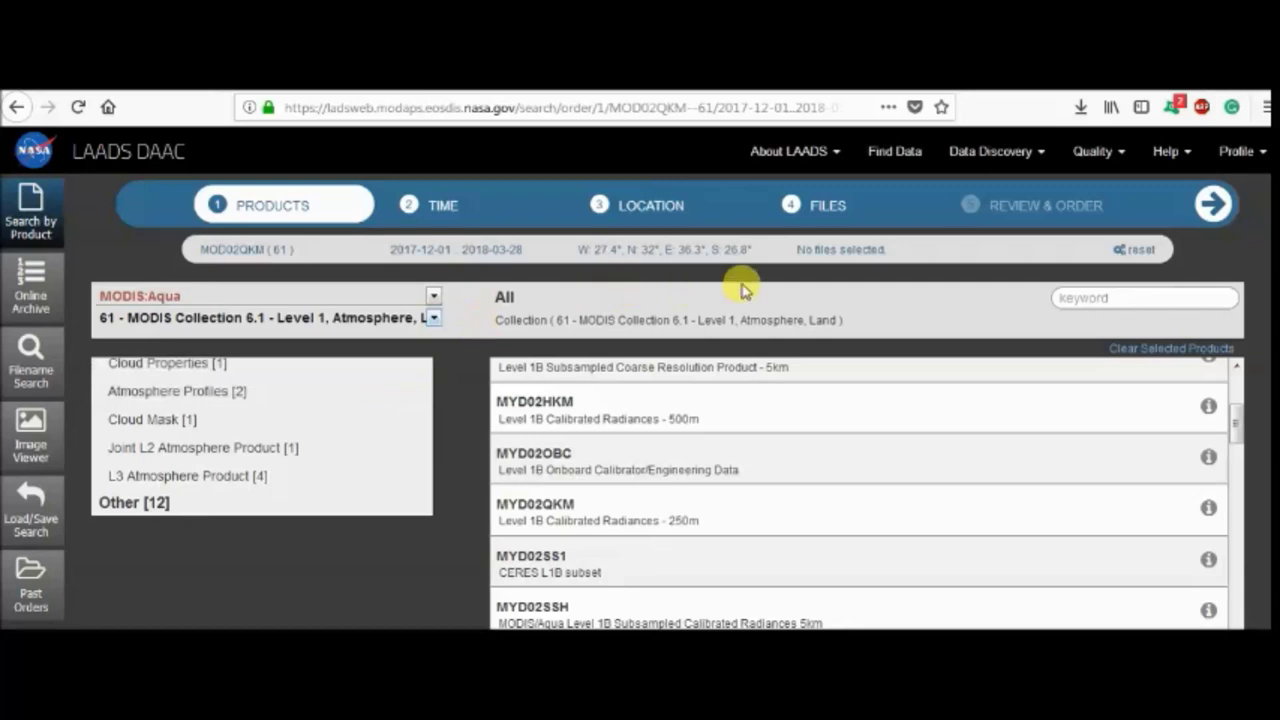
# Review the search's time and location pages and proceed to the list of matching files
pyautogui.click(1208, 213)
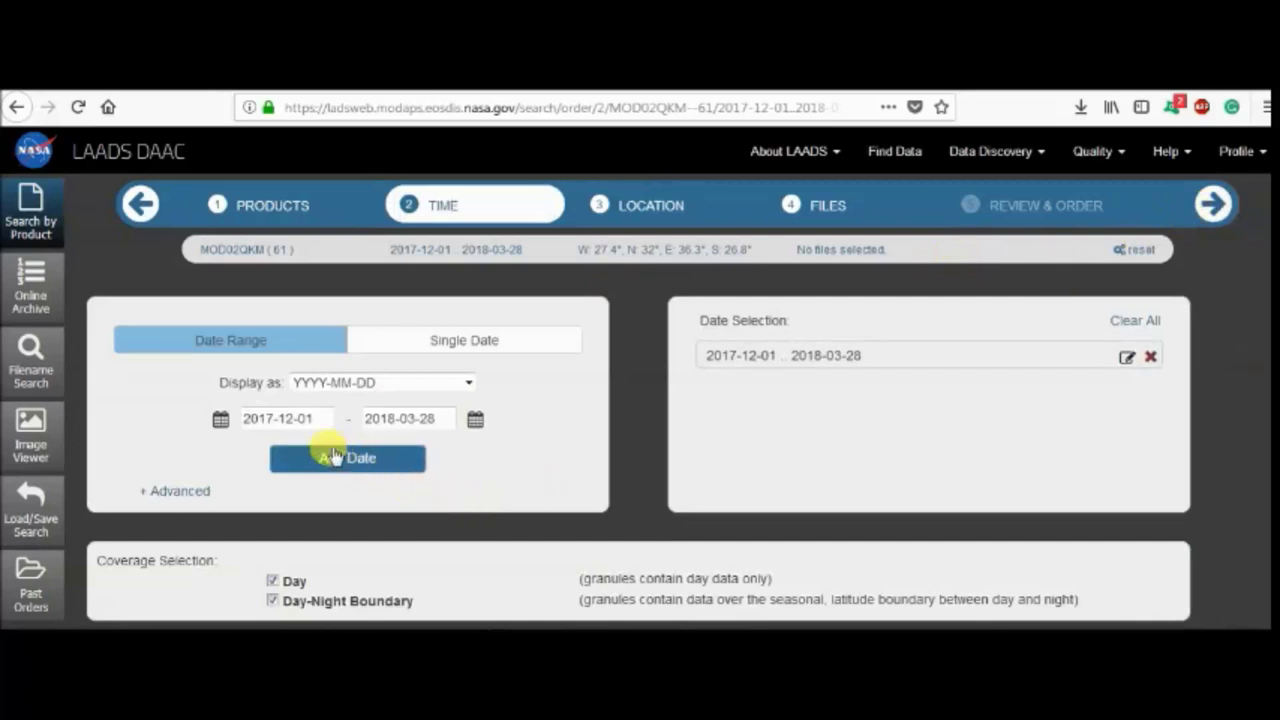
pyautogui.click(1214, 206)
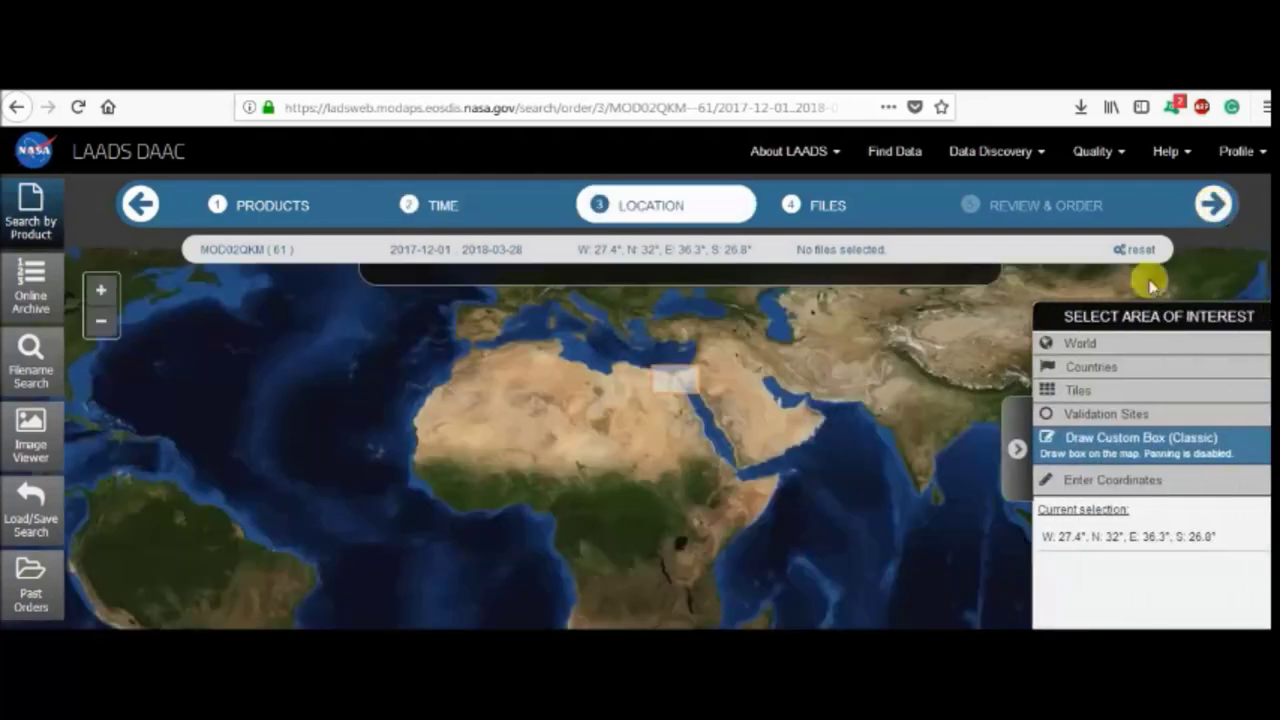
pyautogui.click(1214, 206)
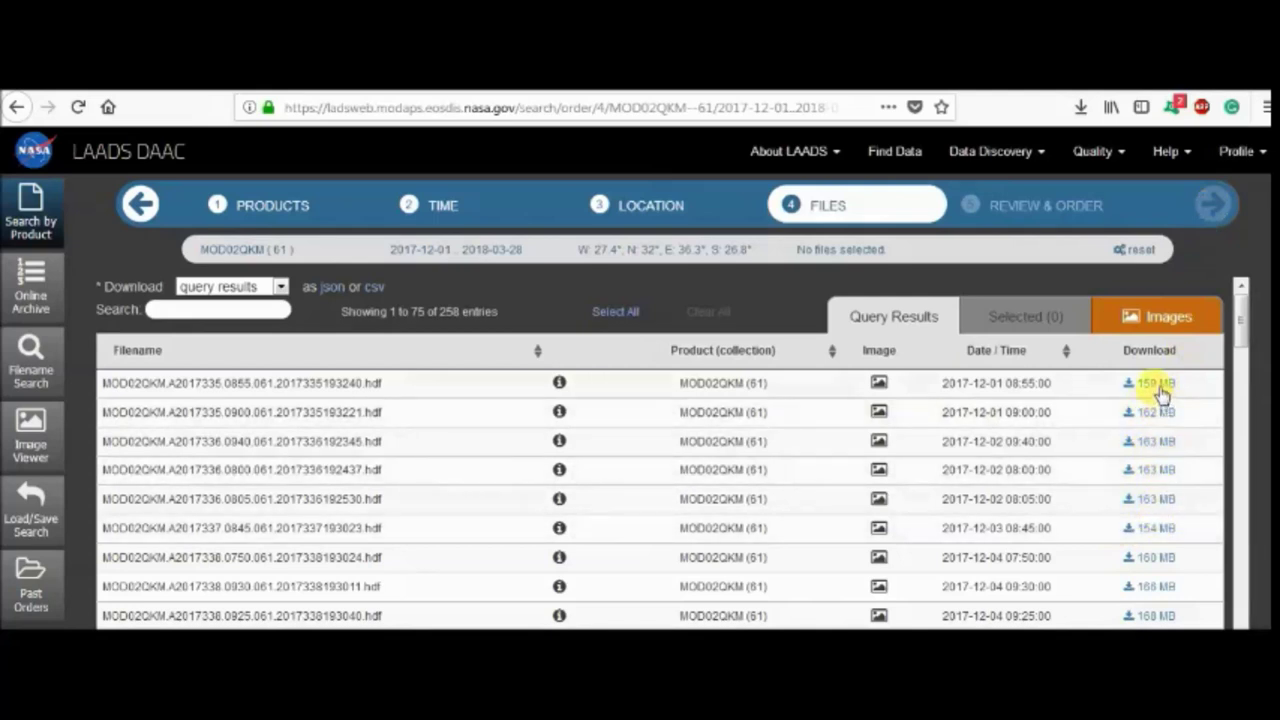
pyautogui.click(878, 384)
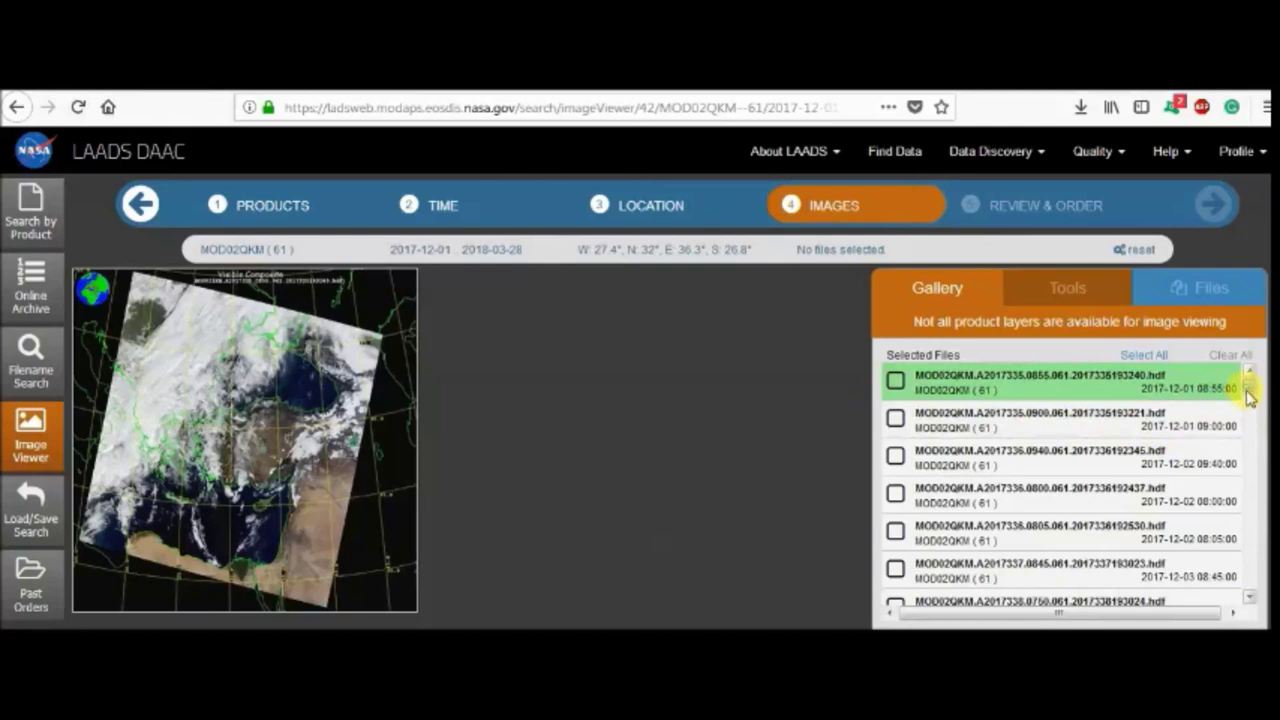
pyautogui.moveTo(1249, 396); pyautogui.dragTo(1249, 594)
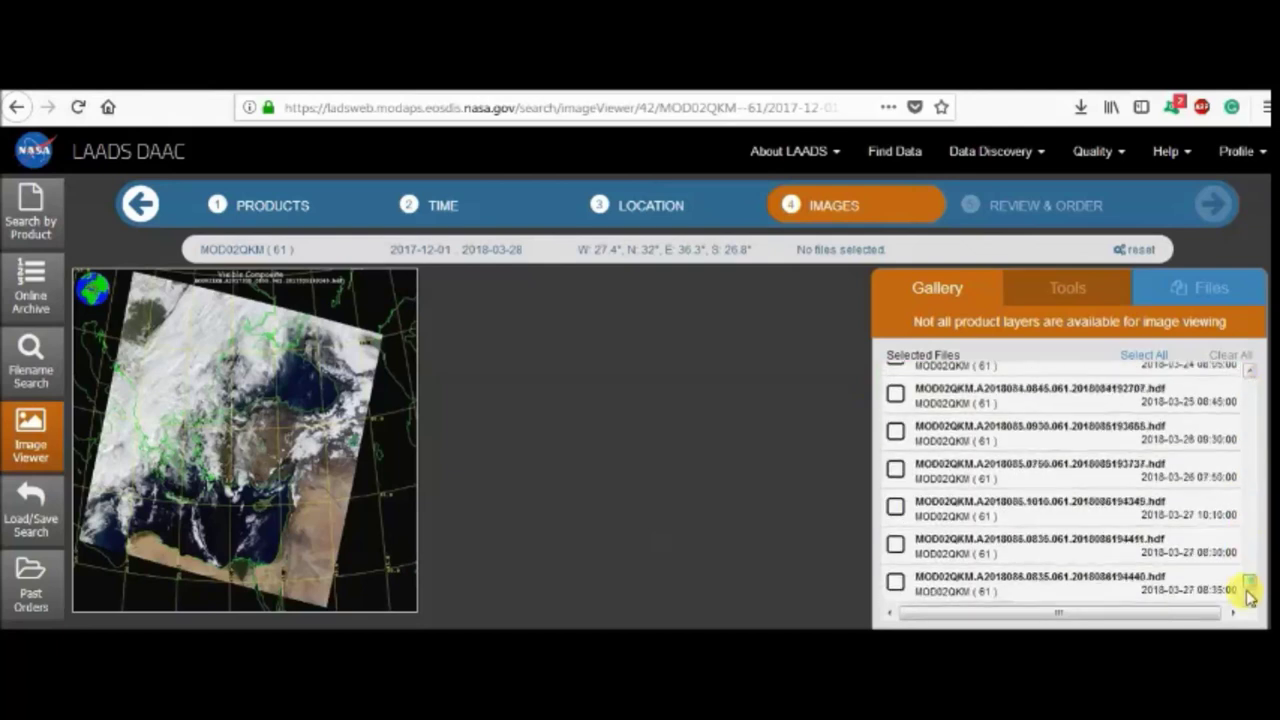
pyautogui.click(1045, 585)
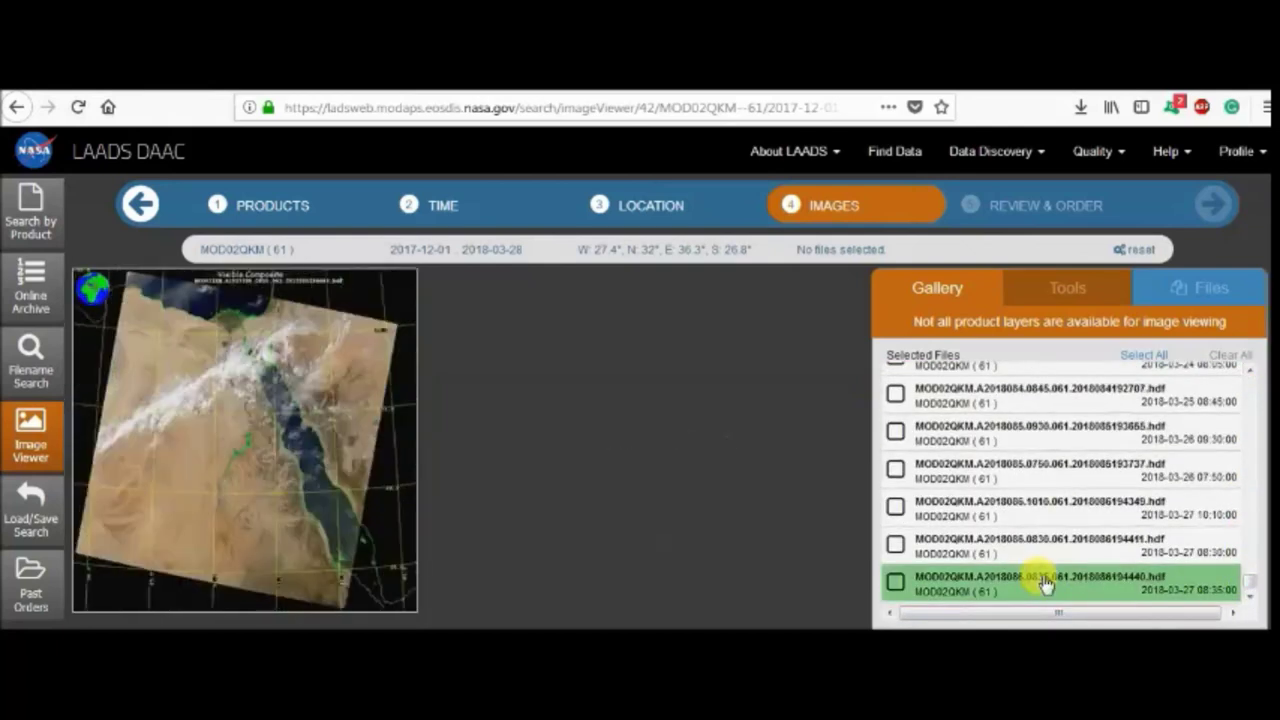
pyautogui.click(285, 208)
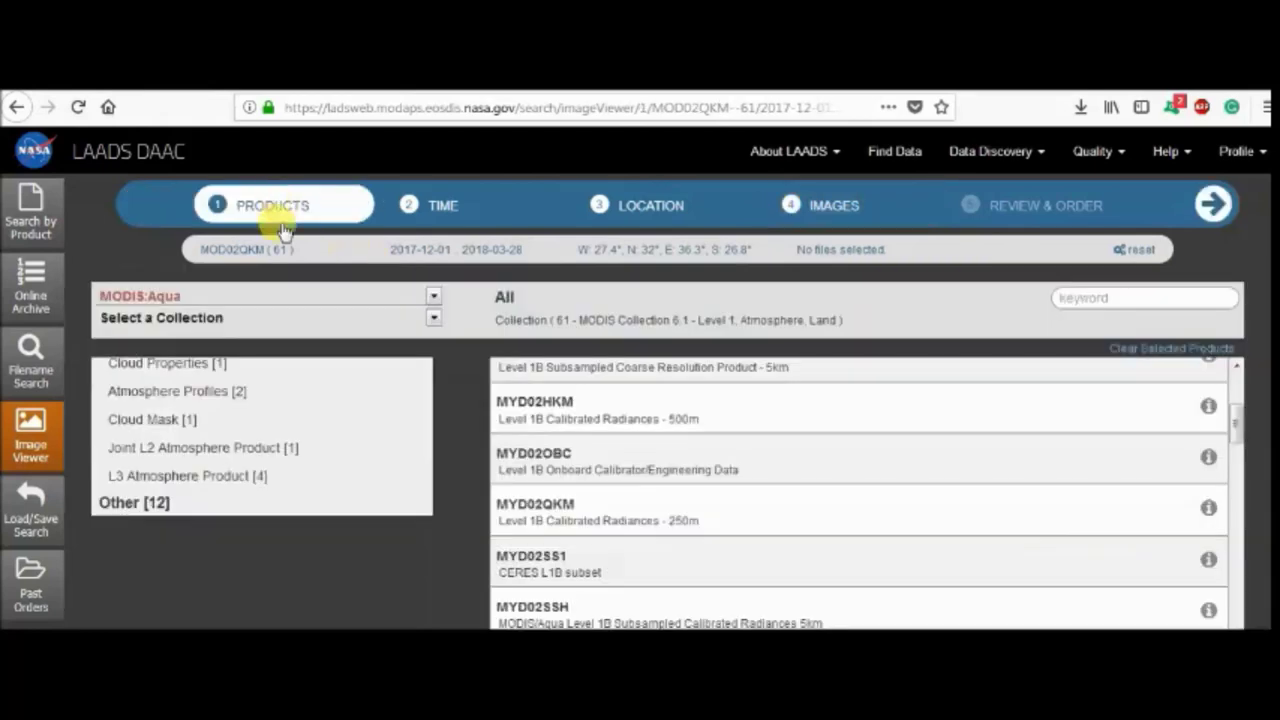
# Choose collection 61 - MODIS Collection 6.1 for the MODIS:Aqua sensor
pyautogui.click(432, 300)
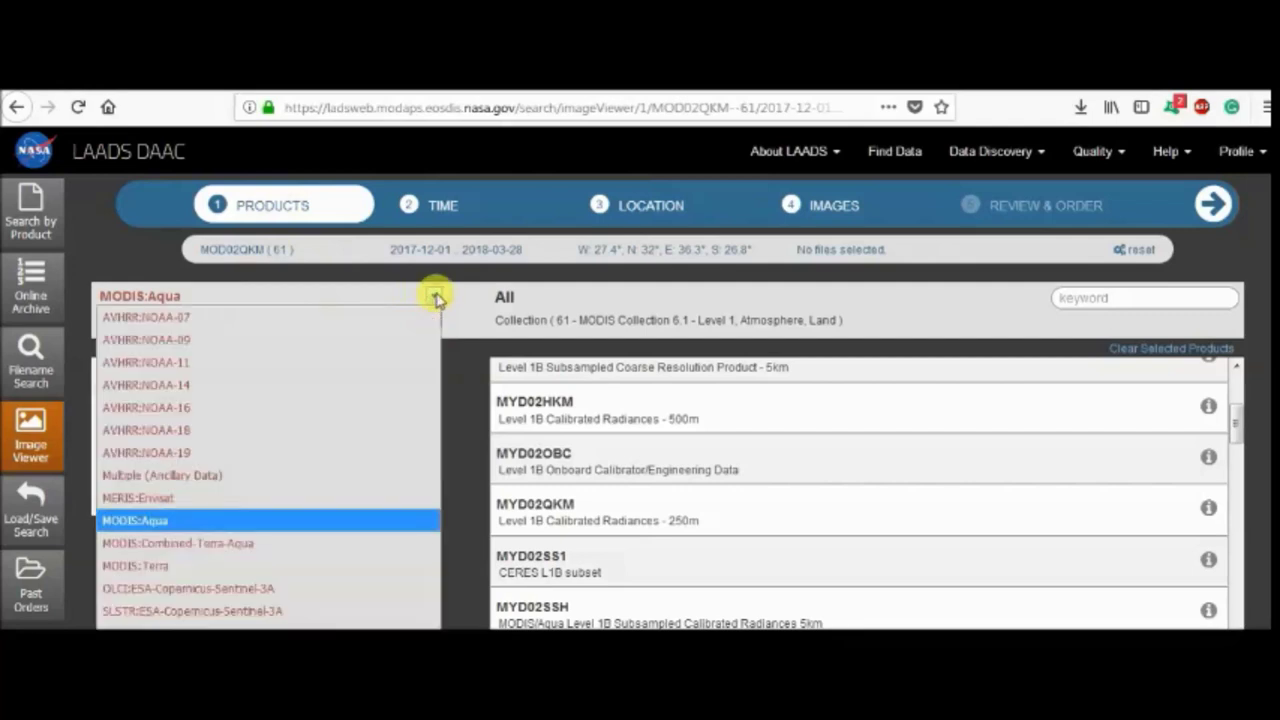
pyautogui.click(435, 310)
pyautogui.click(434, 318)
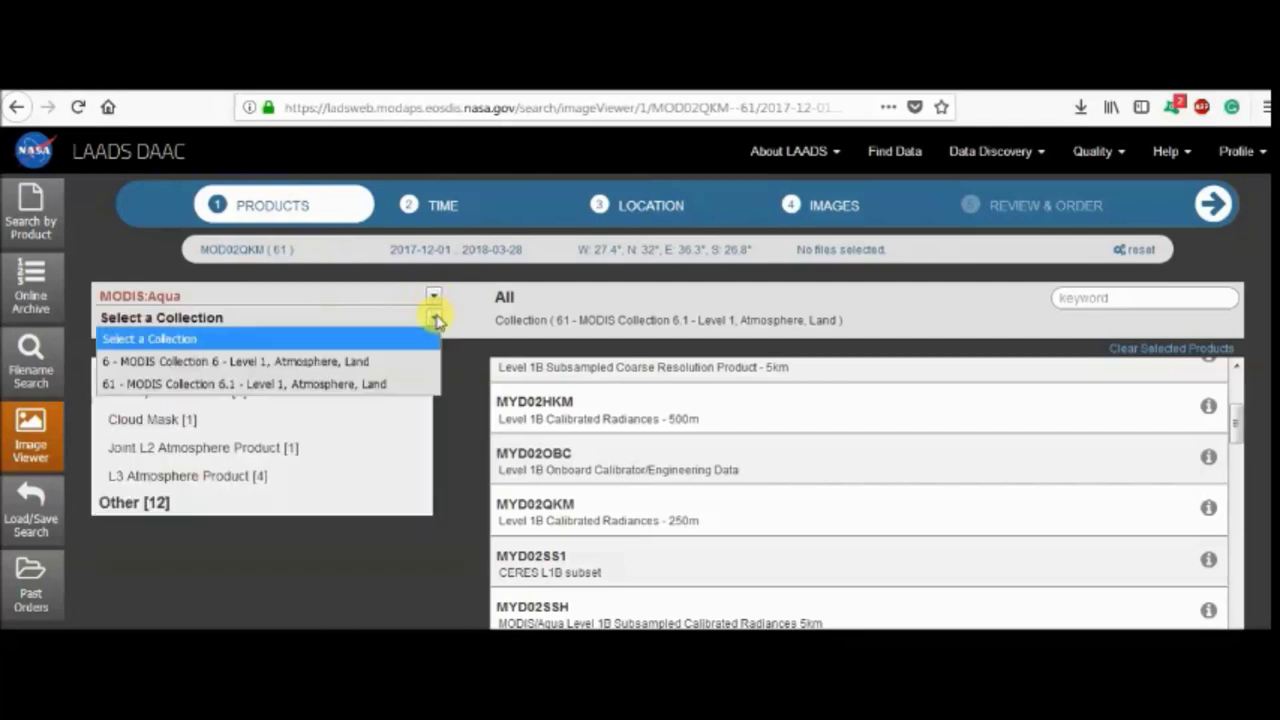
pyautogui.click(393, 390)
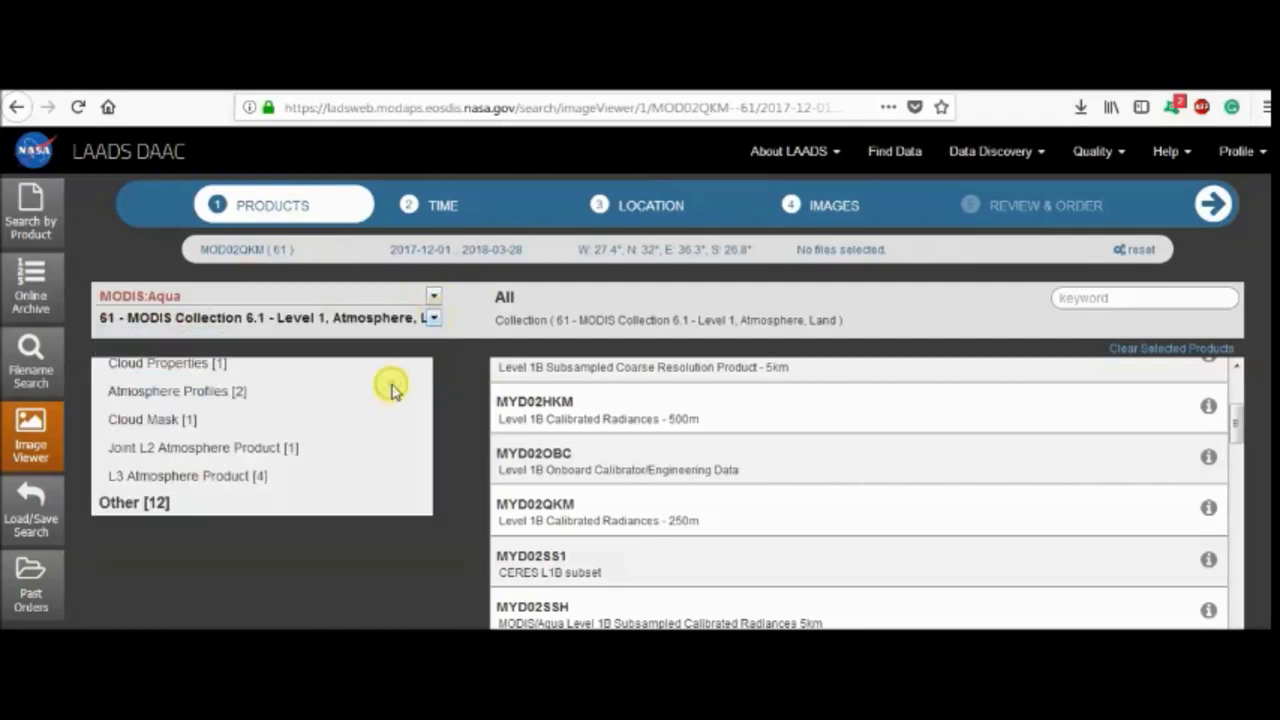
# Set the sensor to MODIS:Combined-Terra-Aqua and the collection to 6 - MODIS Collection 6
pyautogui.click(435, 297)
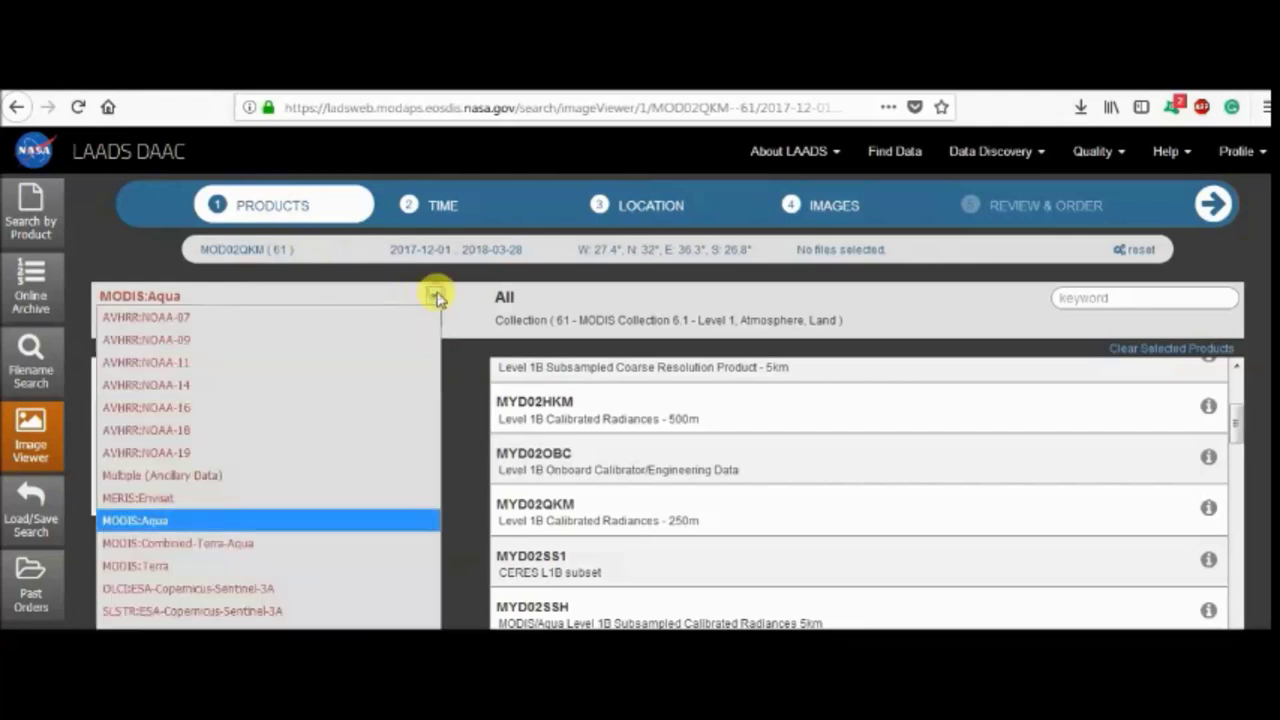
pyautogui.click(333, 546)
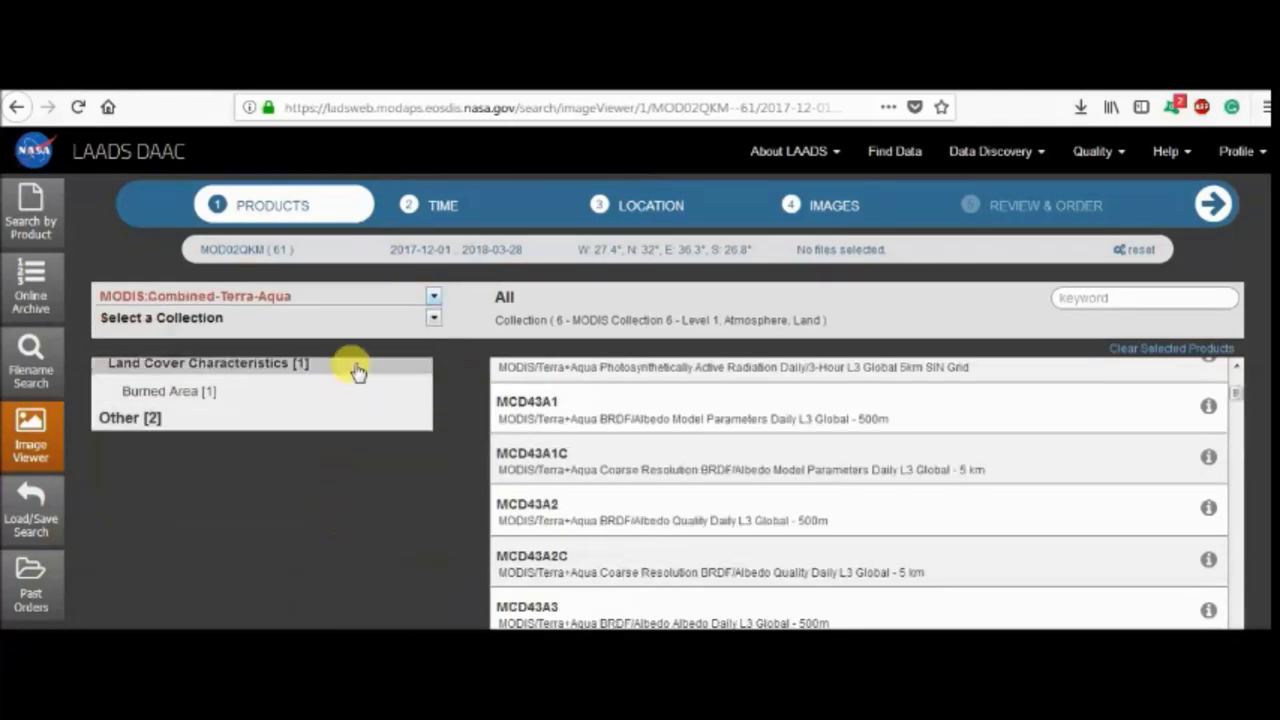
pyautogui.click(432, 318)
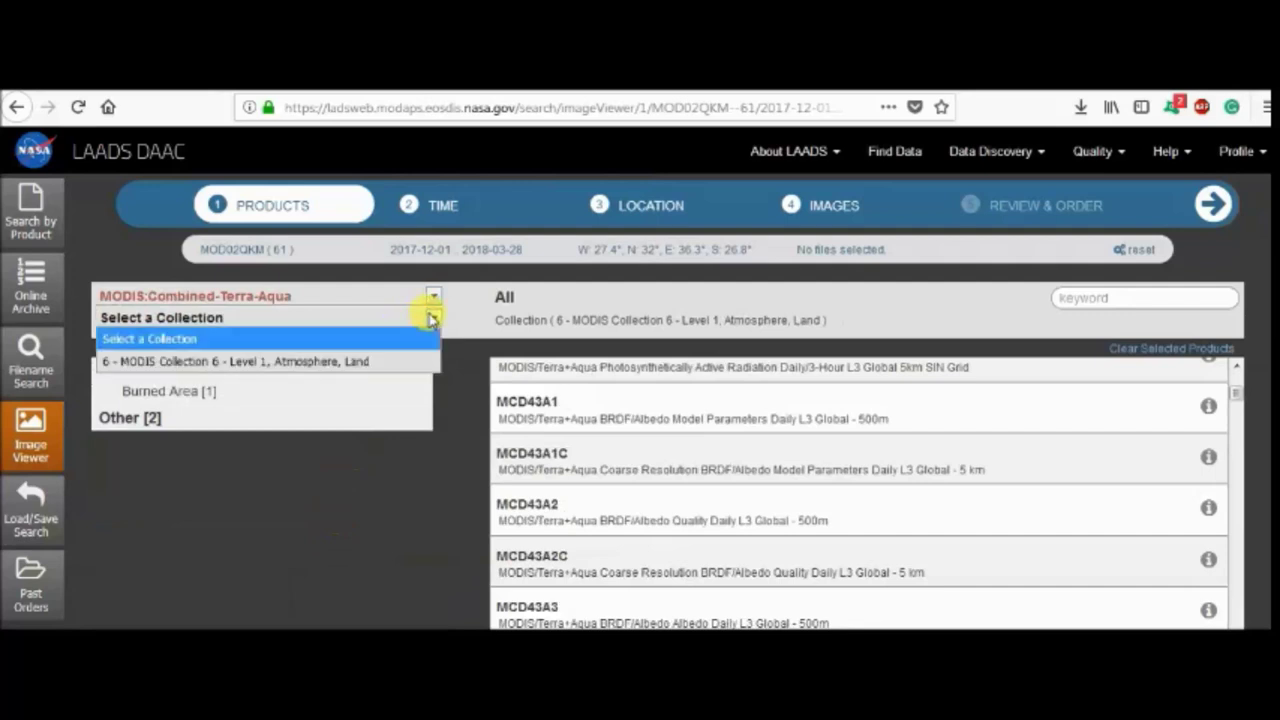
pyautogui.click(406, 360)
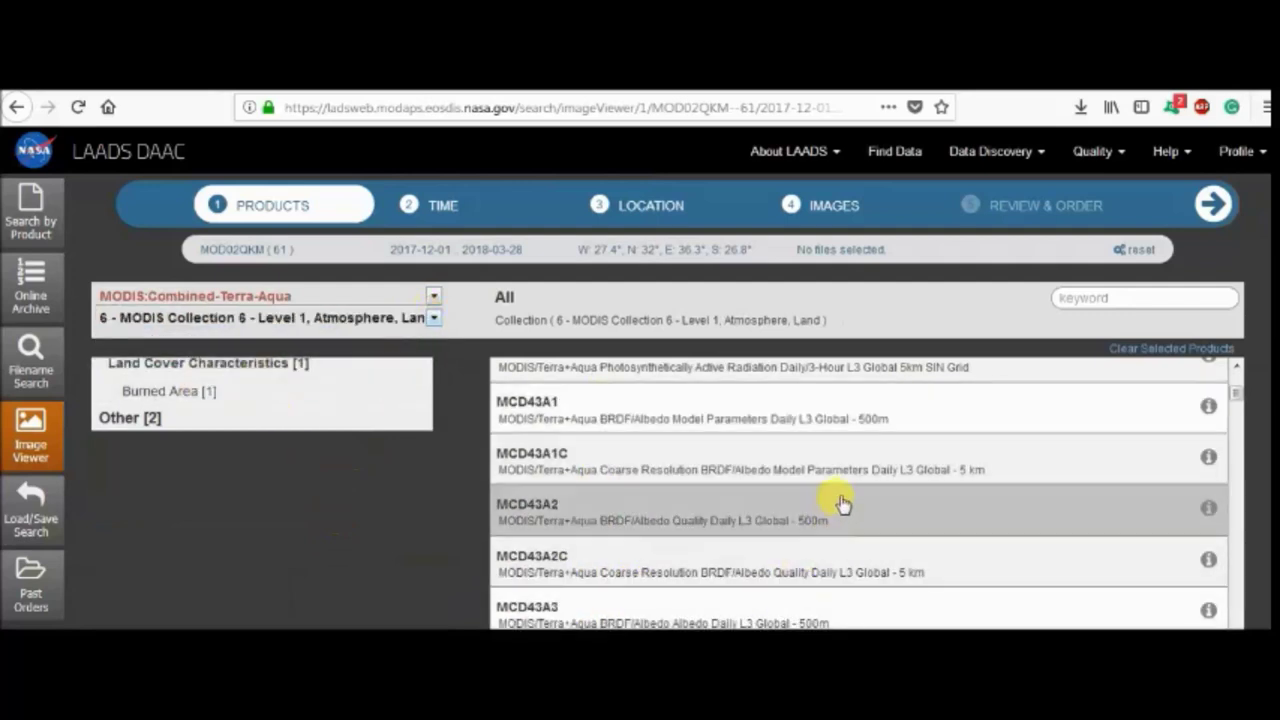
# Open the description of the MCD15A2H product and review its product information and data availability chart
pyautogui.scroll(3, 837, 500)
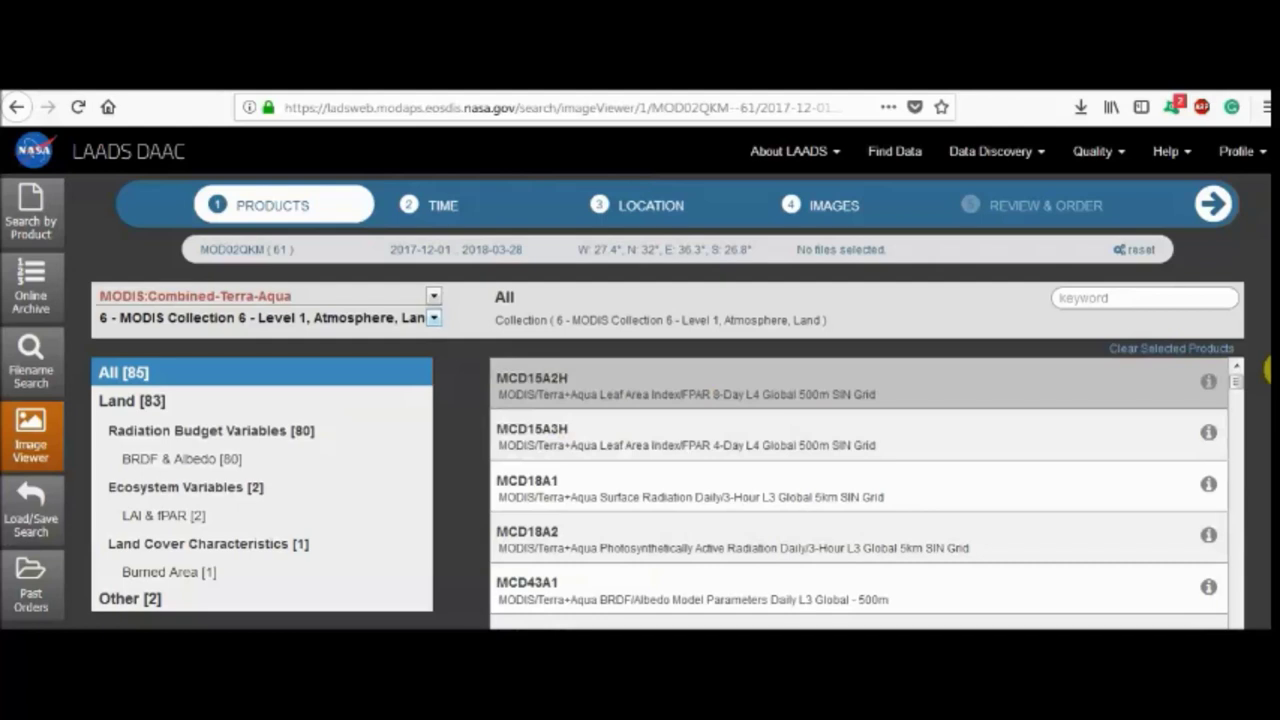
pyautogui.click(1208, 381)
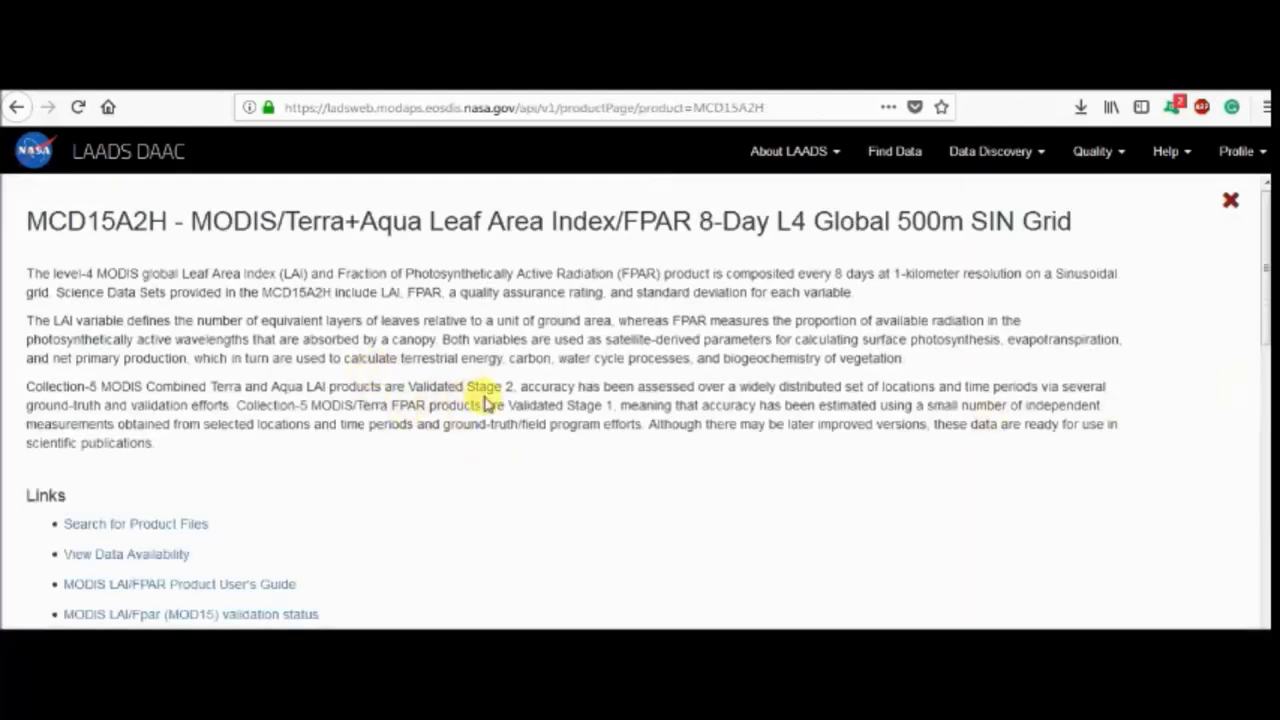
pyautogui.scroll(-10, 485, 403)
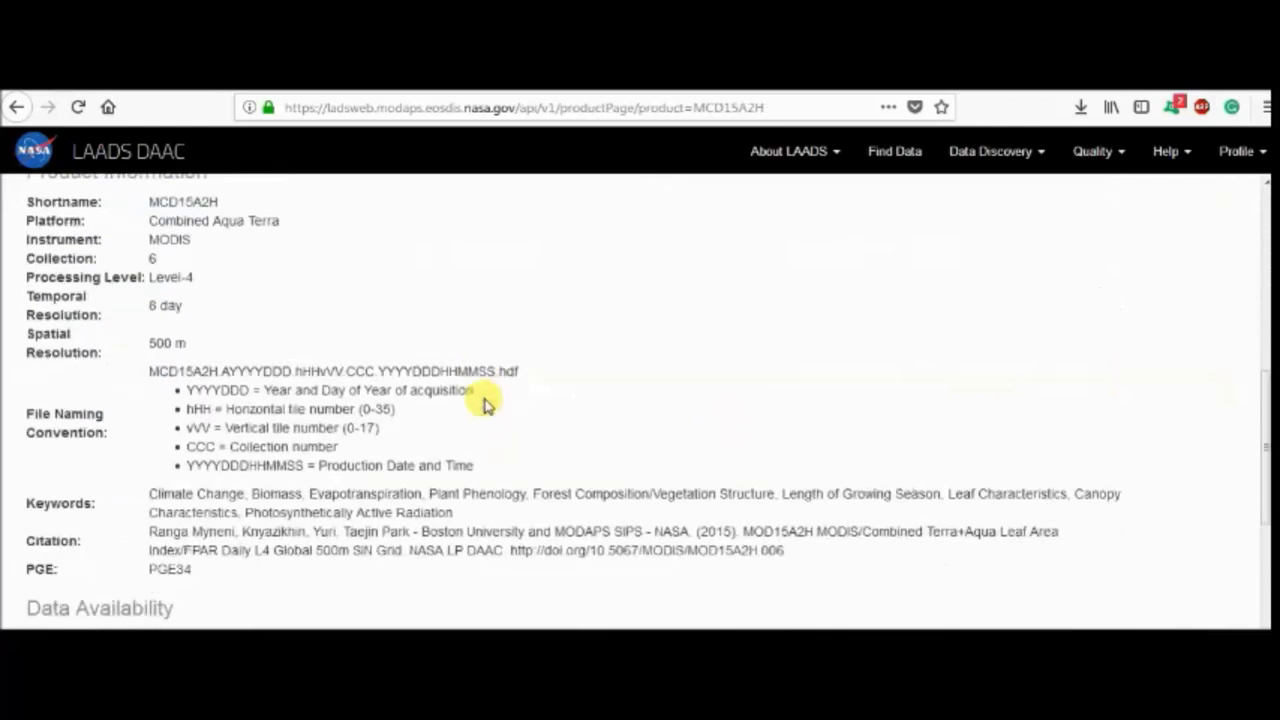
pyautogui.scroll(-5, 485, 403)
pyautogui.scroll(-3, 485, 395)
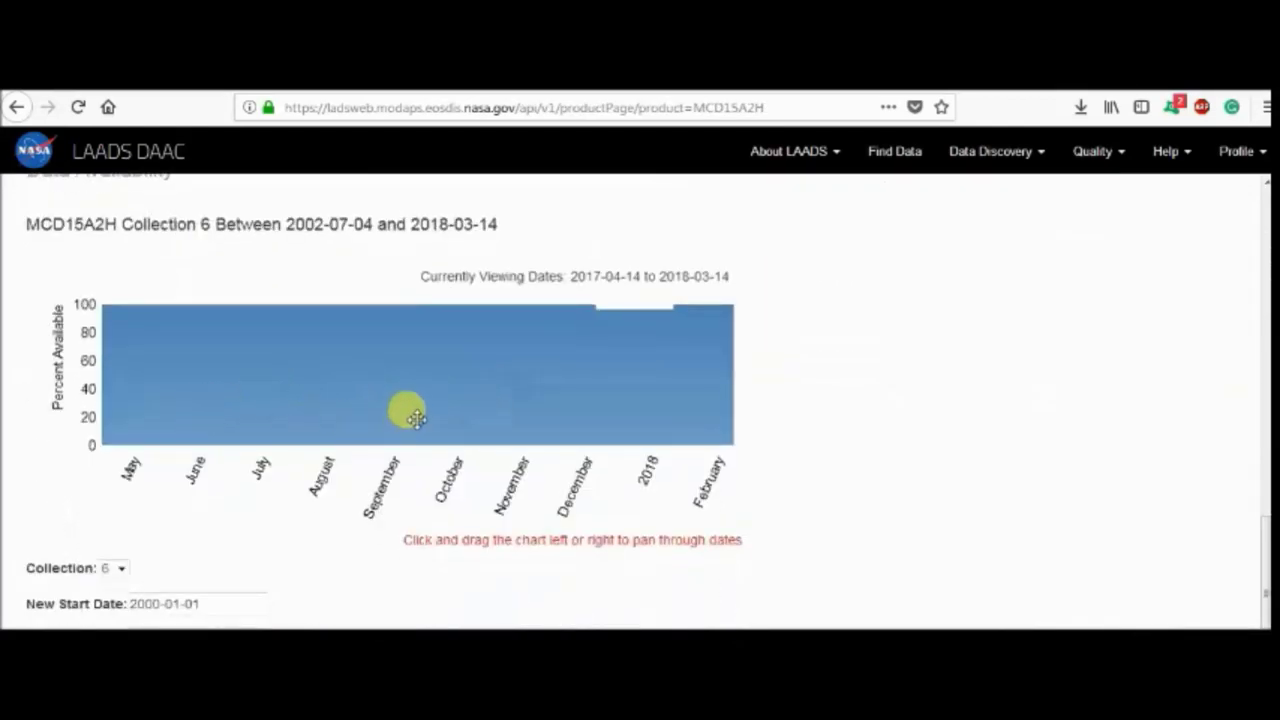
pyautogui.scroll(1, 412, 414)
pyautogui.scroll(2, 415, 413)
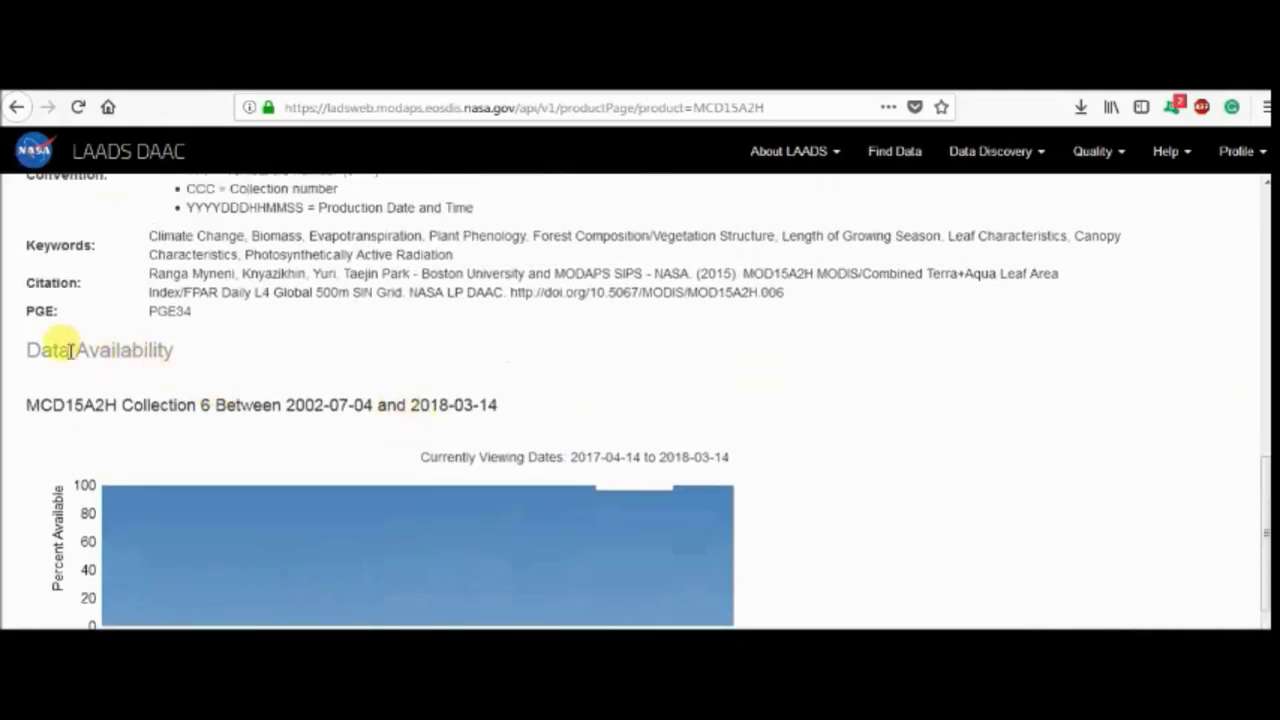
pyautogui.moveTo(30, 350); pyautogui.dragTo(180, 354)
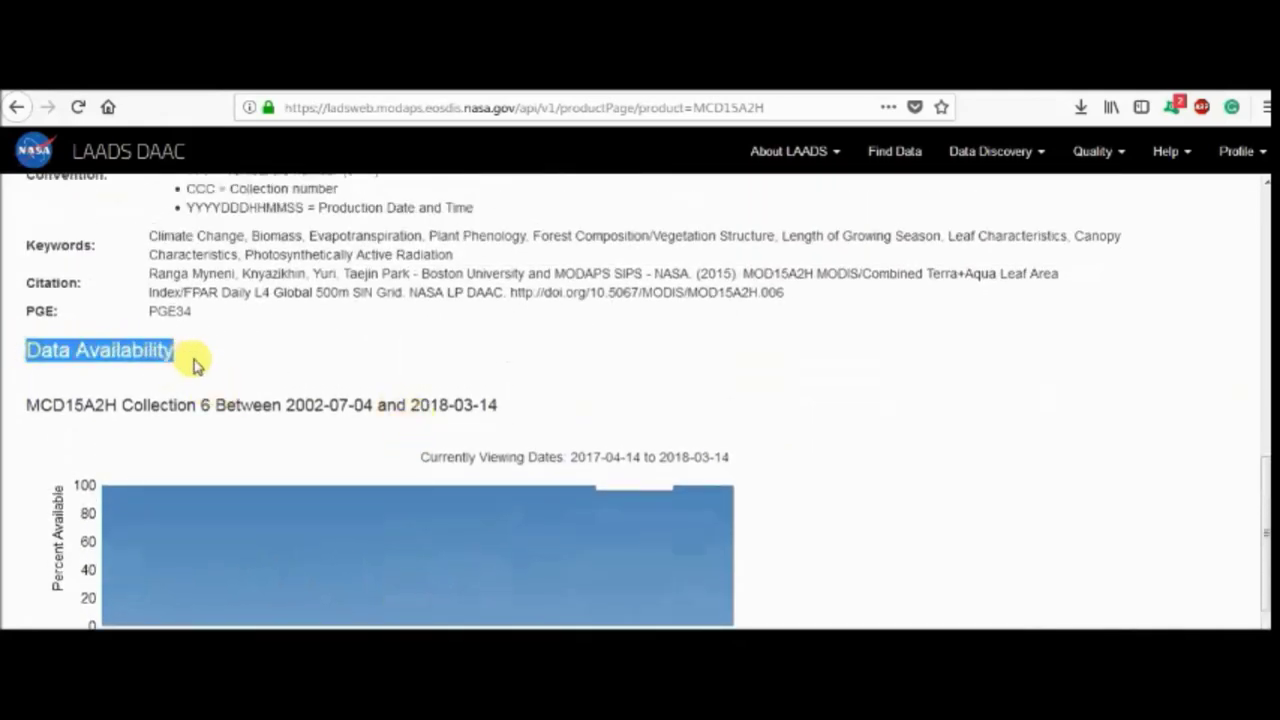
pyautogui.scroll(-1, 348, 447)
pyautogui.scroll(-3, 345, 445)
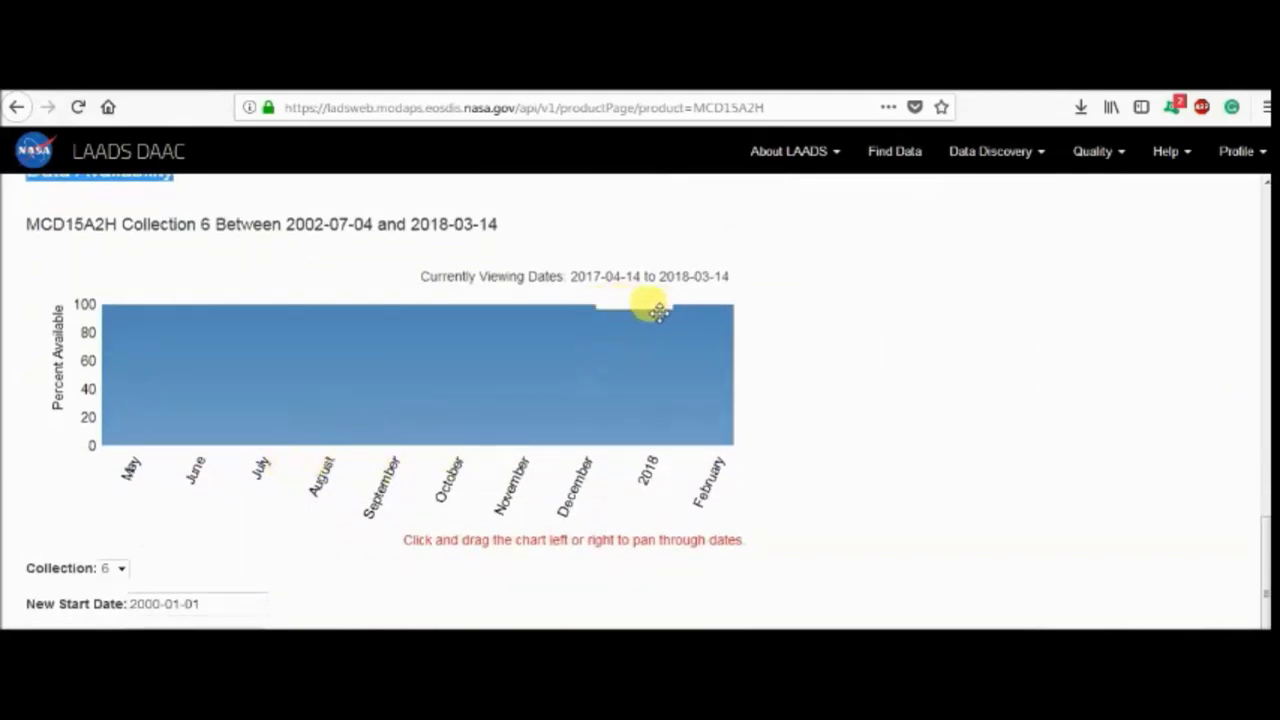
pyautogui.scroll(6, 443, 425)
pyautogui.scroll(5, 443, 425)
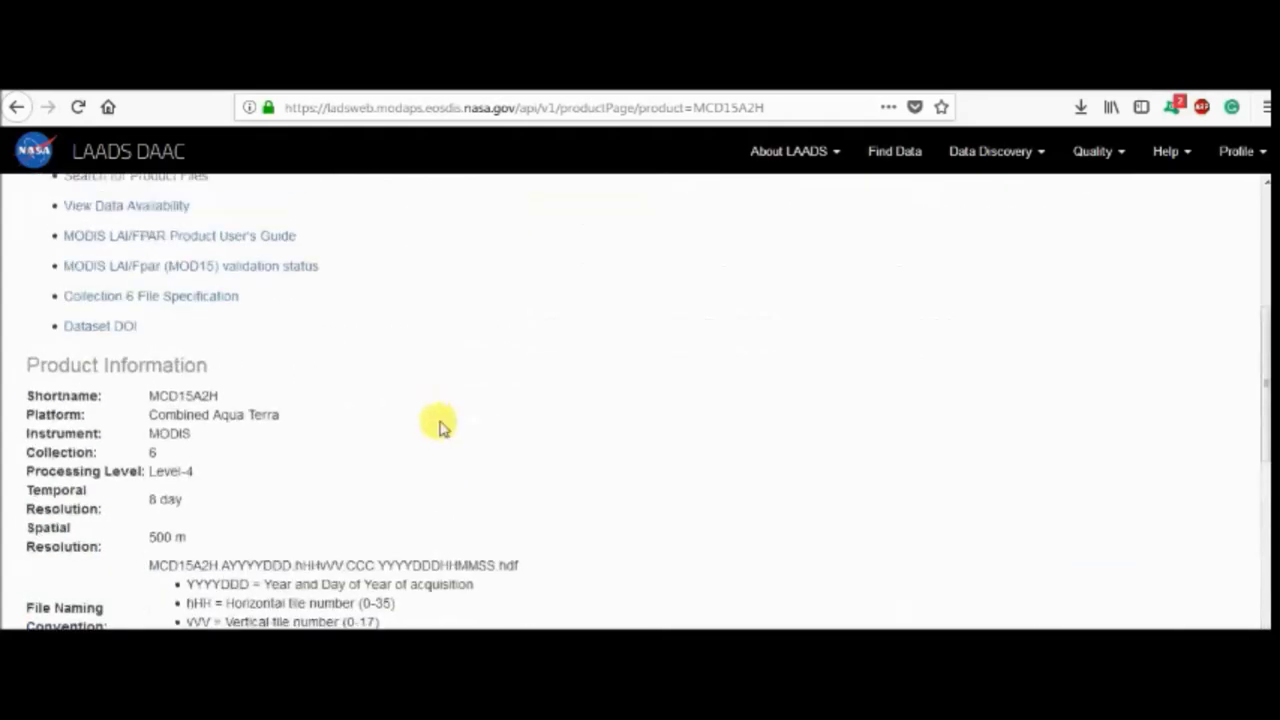